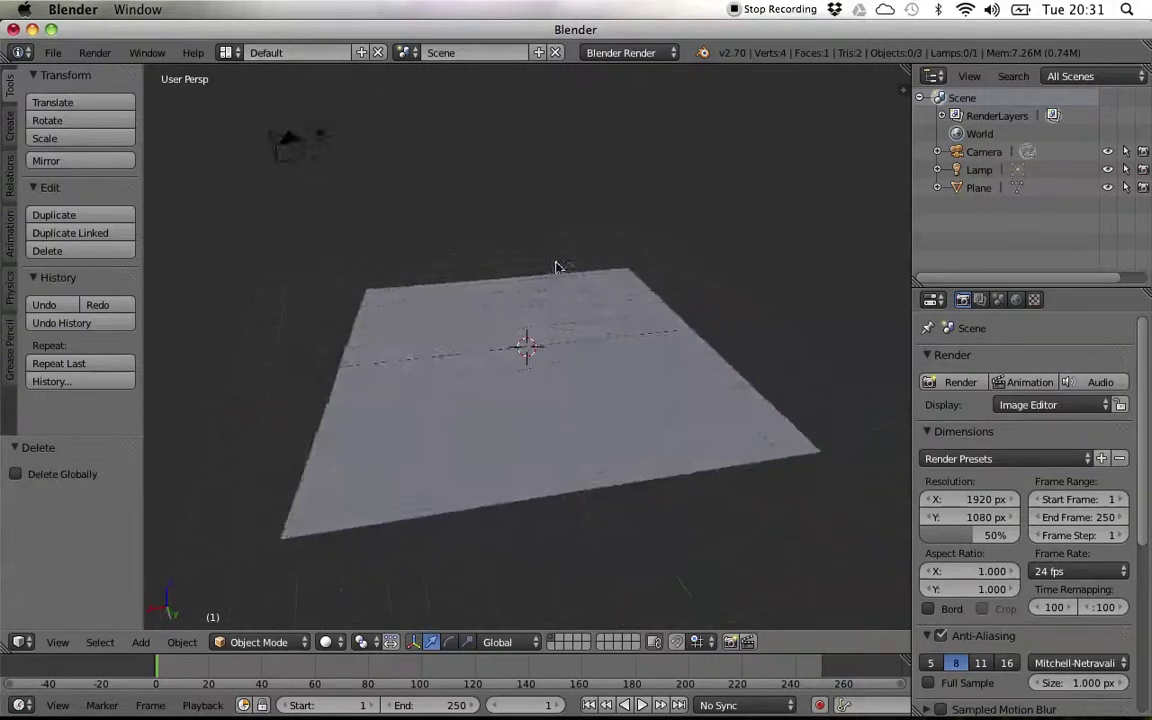
Step: Add a second plane to the scene and raise it about 2.35 units along Z above the ground plane
right_click(600, 392)
middle_drag(612, 392, 478, 384)
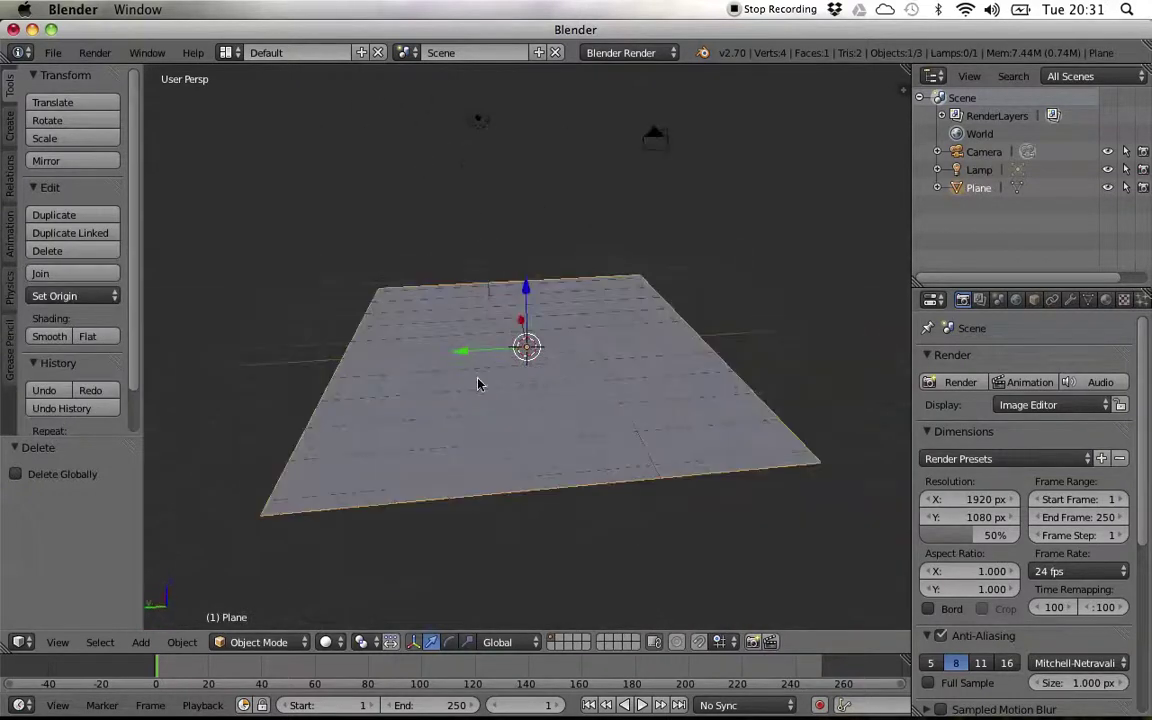
click(980, 152)
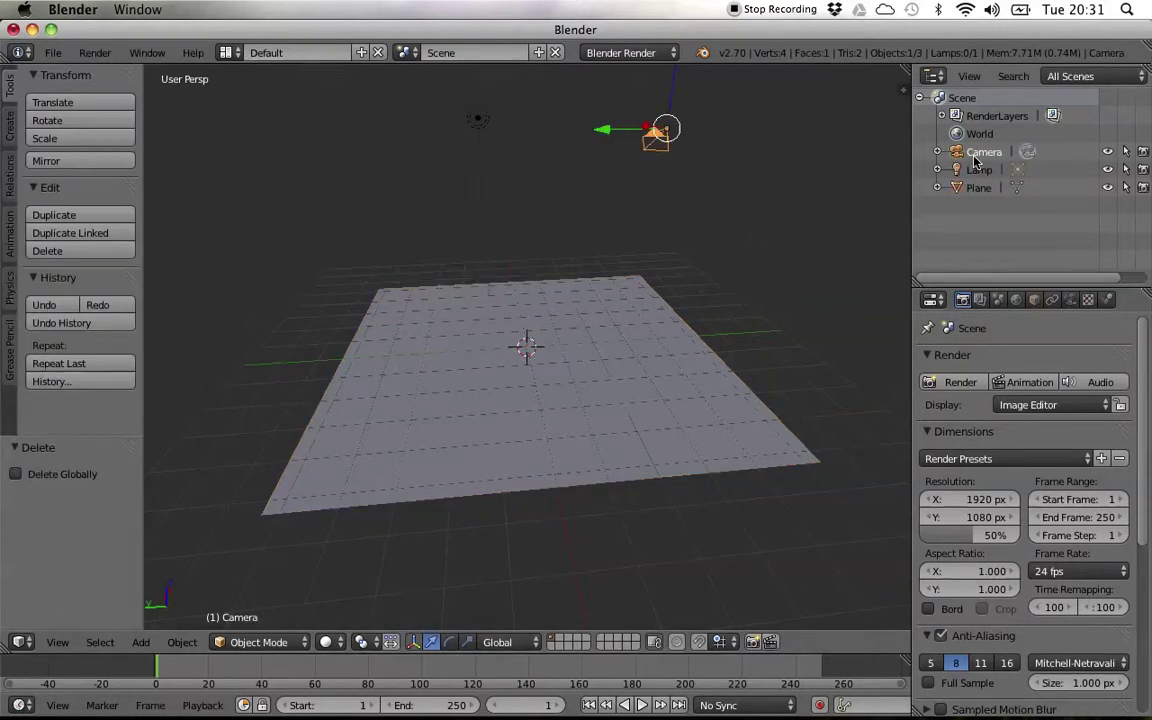
click(6, 120)
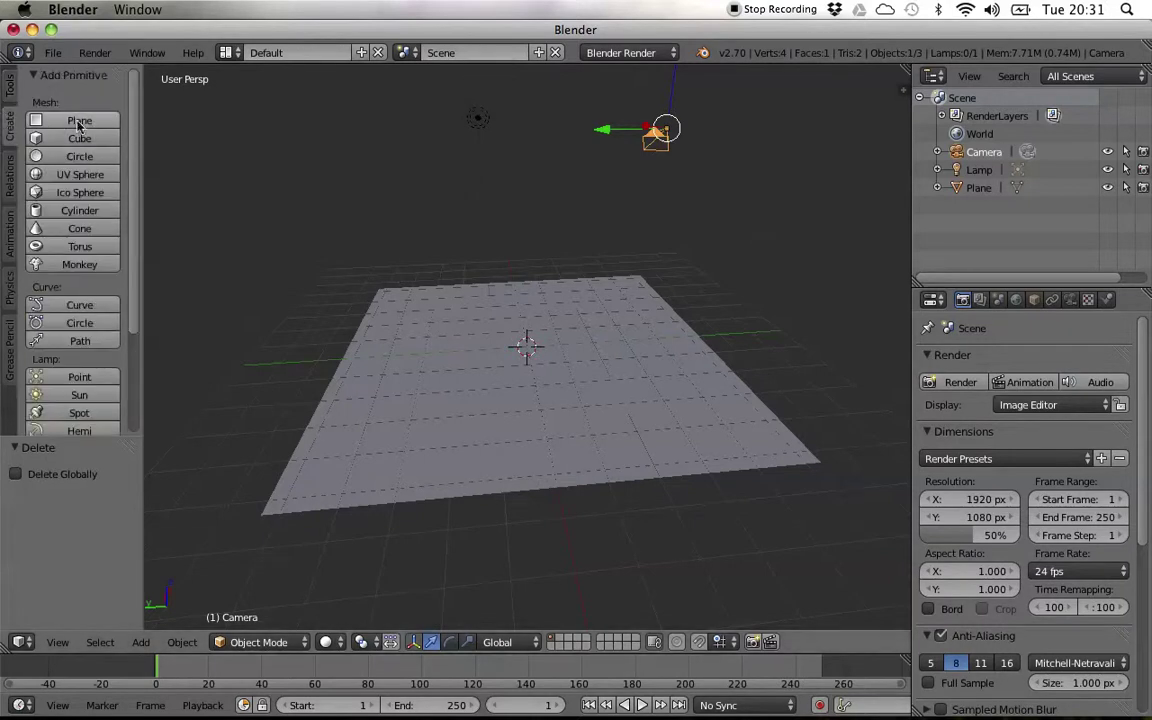
click(80, 121)
drag(530, 291, 528, 218)
scroll(590, 330, up, 5)
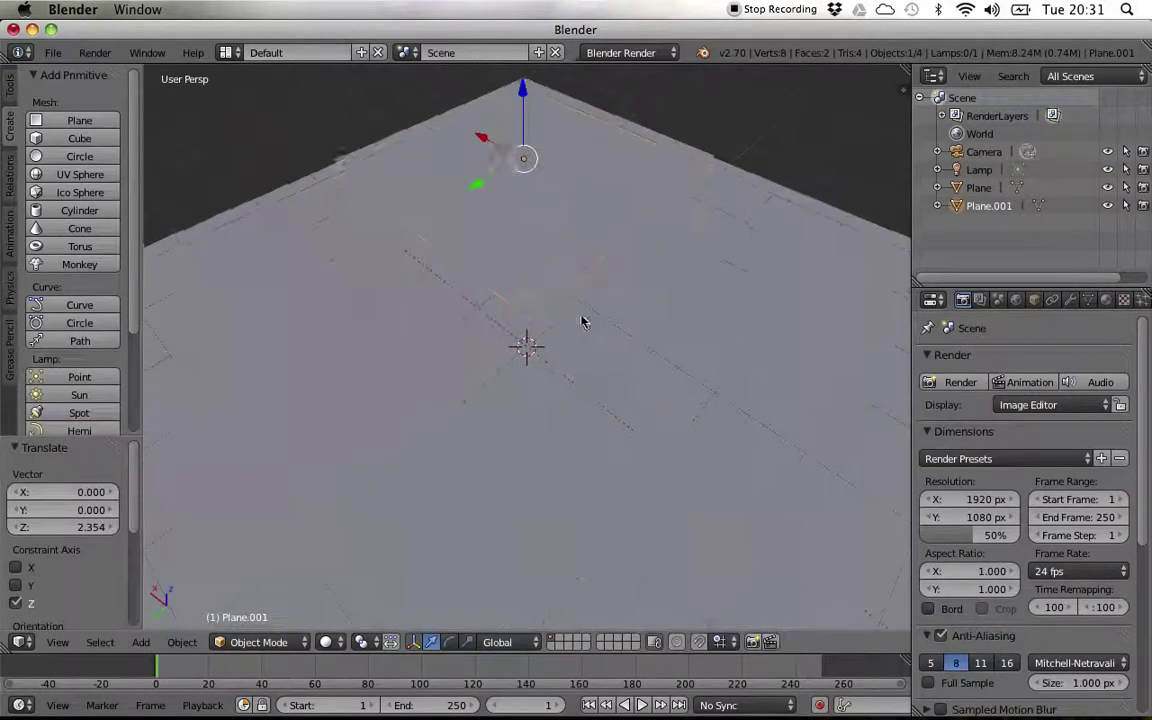
scroll(550, 278, down, 6)
scroll(578, 319, up, 3)
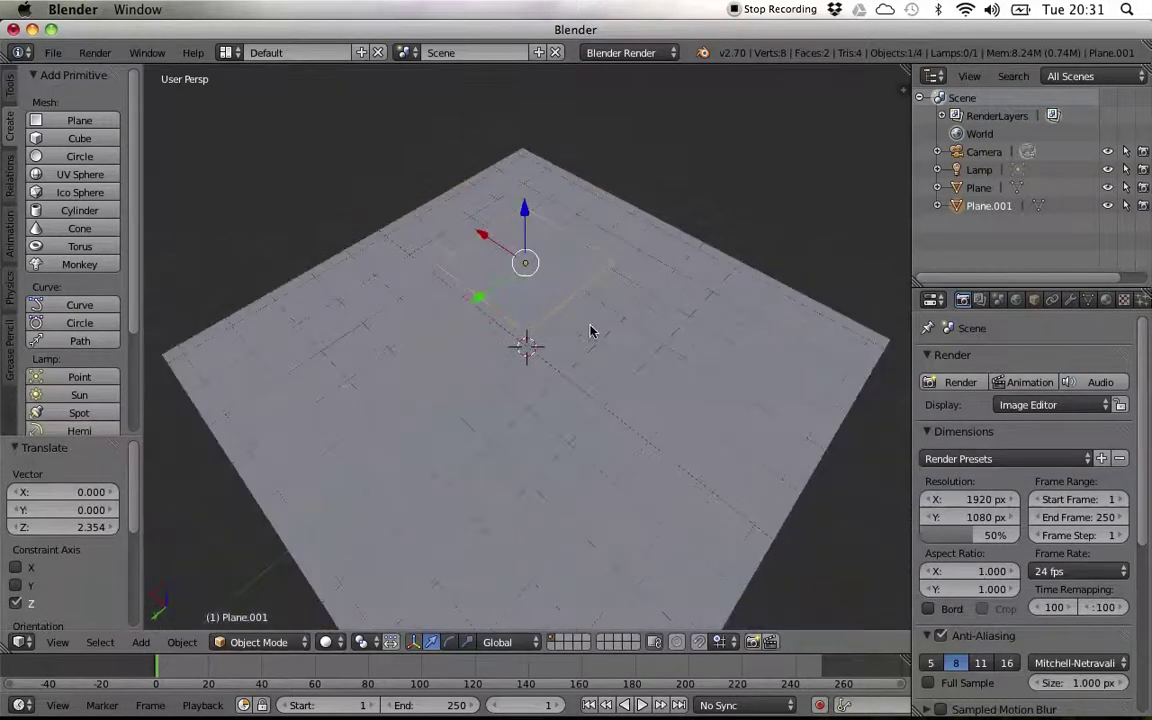
Step: Scale the new plane to about 0.082 along X and rotate it about -91.6° around X to form an upright strip
click(467, 641)
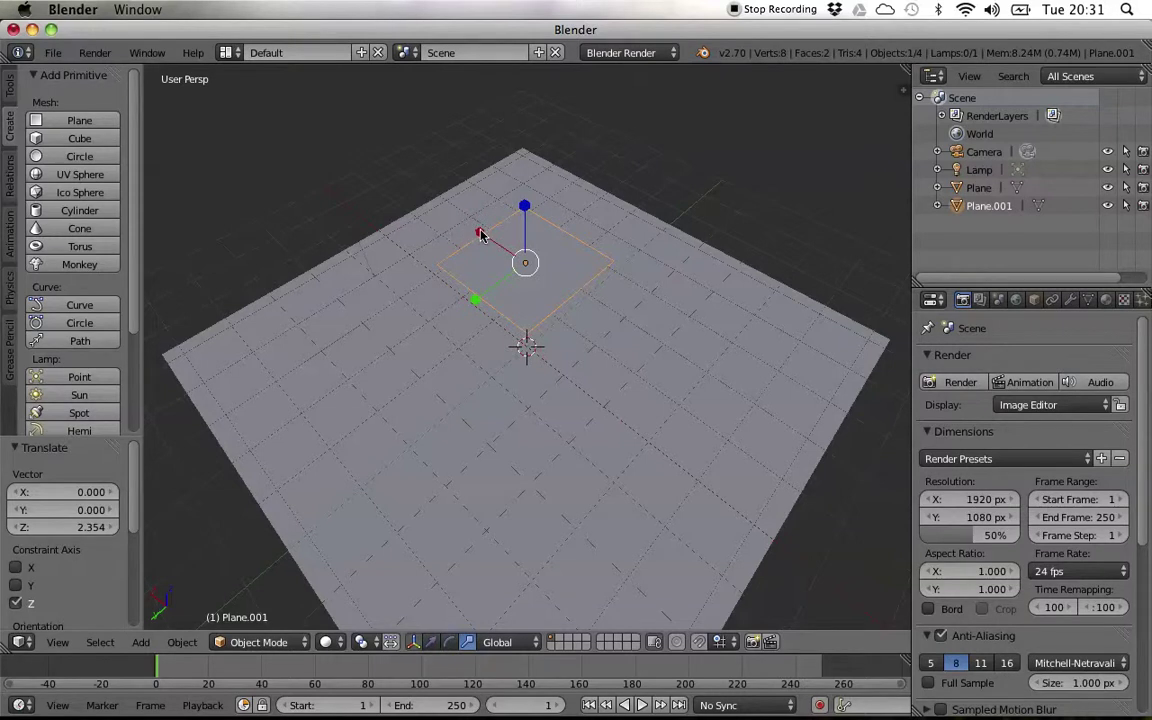
drag(480, 234, 521, 270)
click(449, 643)
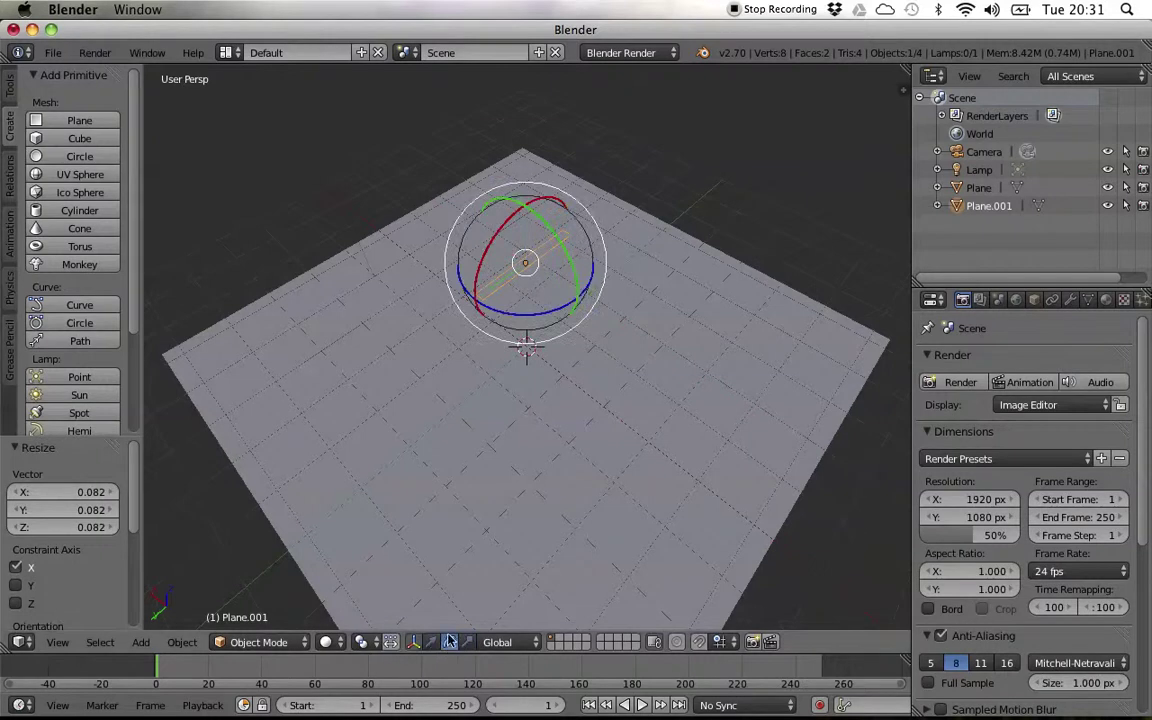
drag(510, 200, 465, 288)
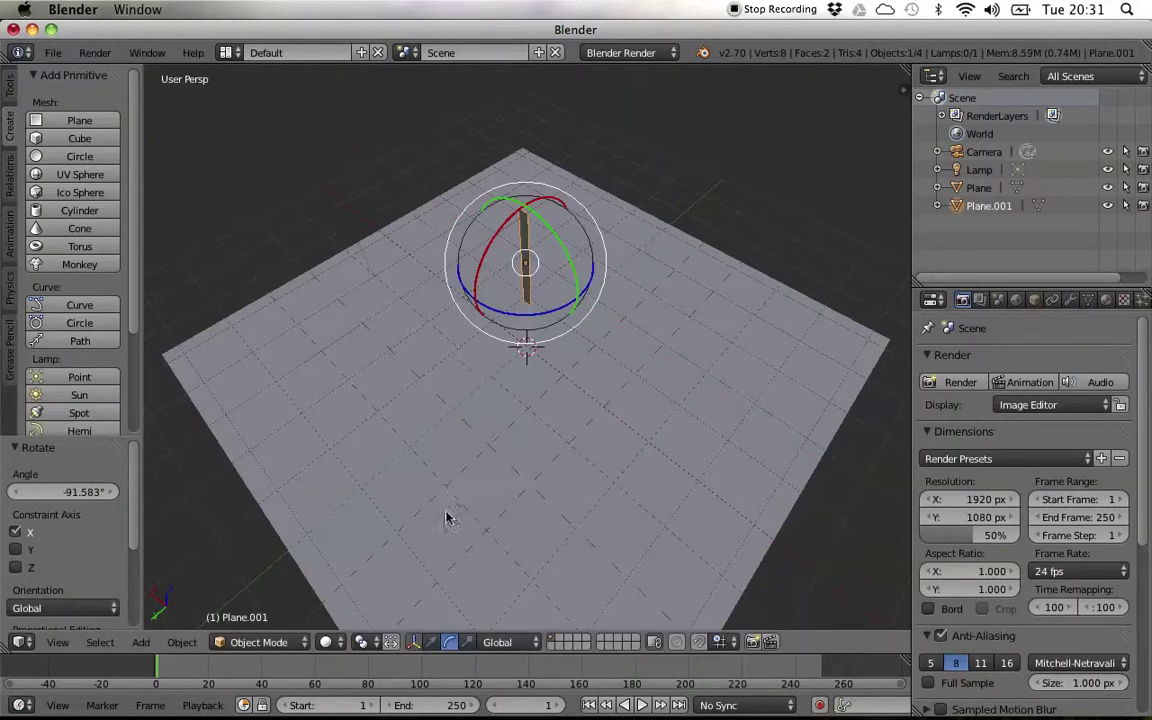
Step: In Edit Mode with edge selection, extrude the strip's top edge about 1.61 units upward along Z
click(265, 642)
click(262, 618)
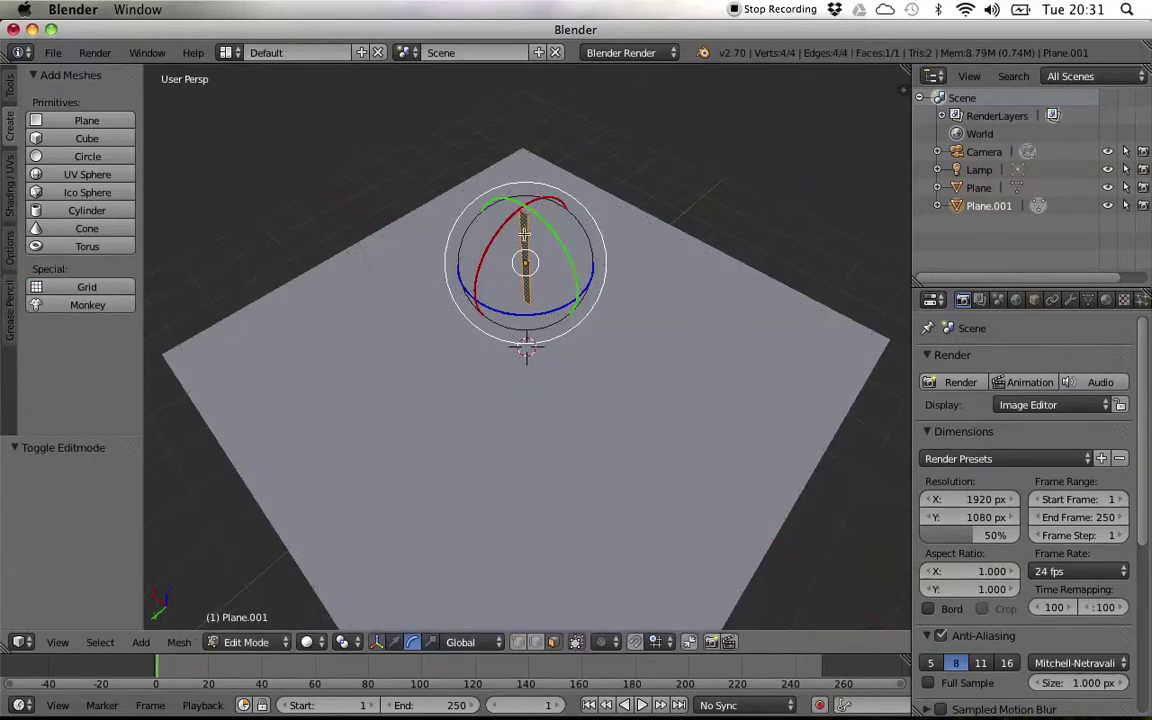
click(533, 648)
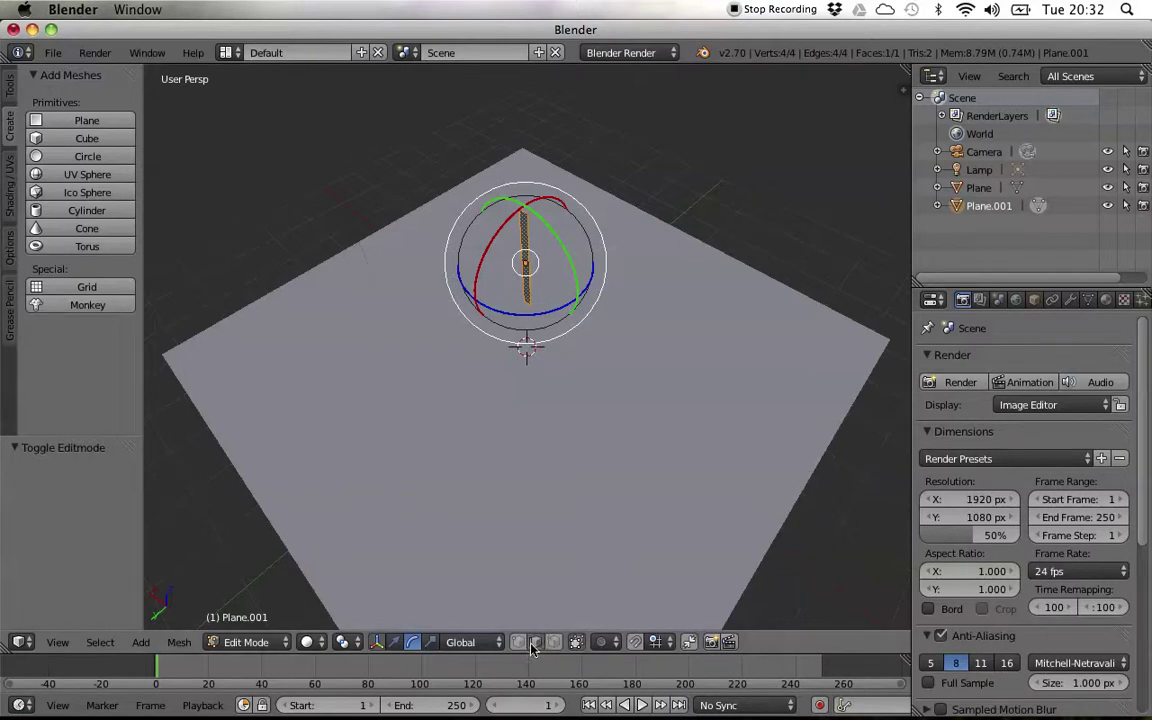
right_click(524, 215)
middle_drag(600, 253, 583, 243)
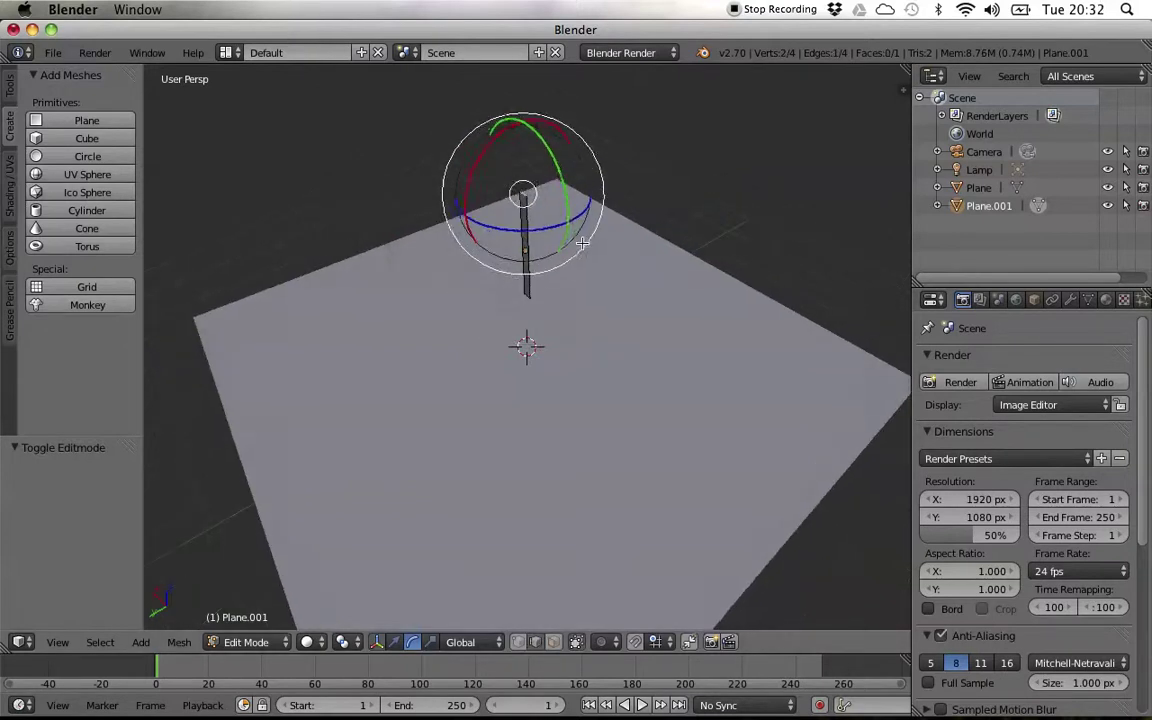
key(e)
key(x)
key(z)
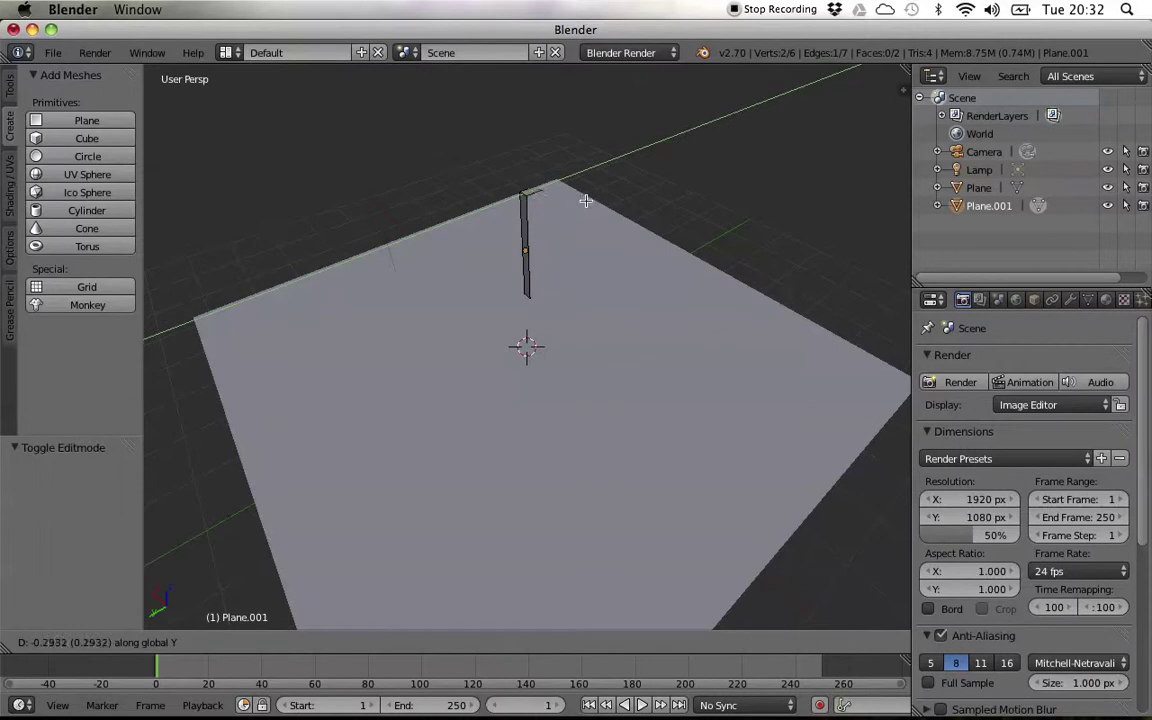
click(520, 117)
middle_drag(577, 131, 511, 379)
scroll(571, 131, down, 2)
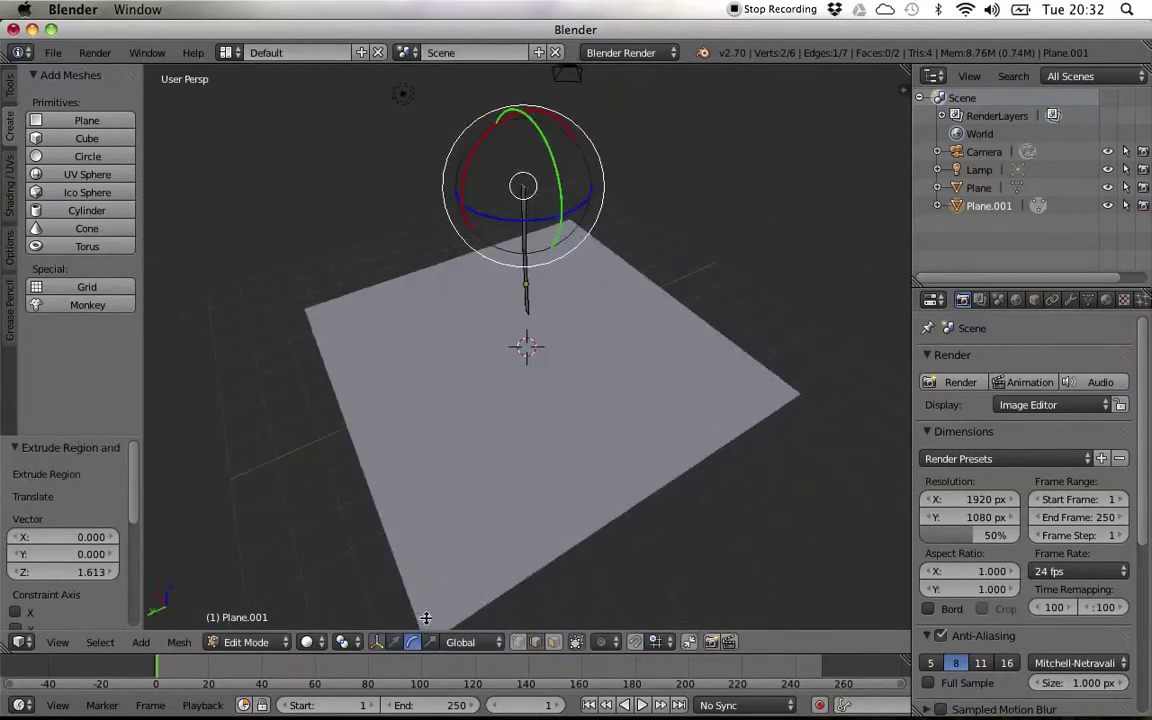
Step: Offset the strip's top edge sideways along Y and scale it to about 0.675 to bend and taper the blade
click(396, 643)
drag(497, 180, 502, 193)
key(s)
click(609, 211)
middle_drag(609, 211, 575, 197)
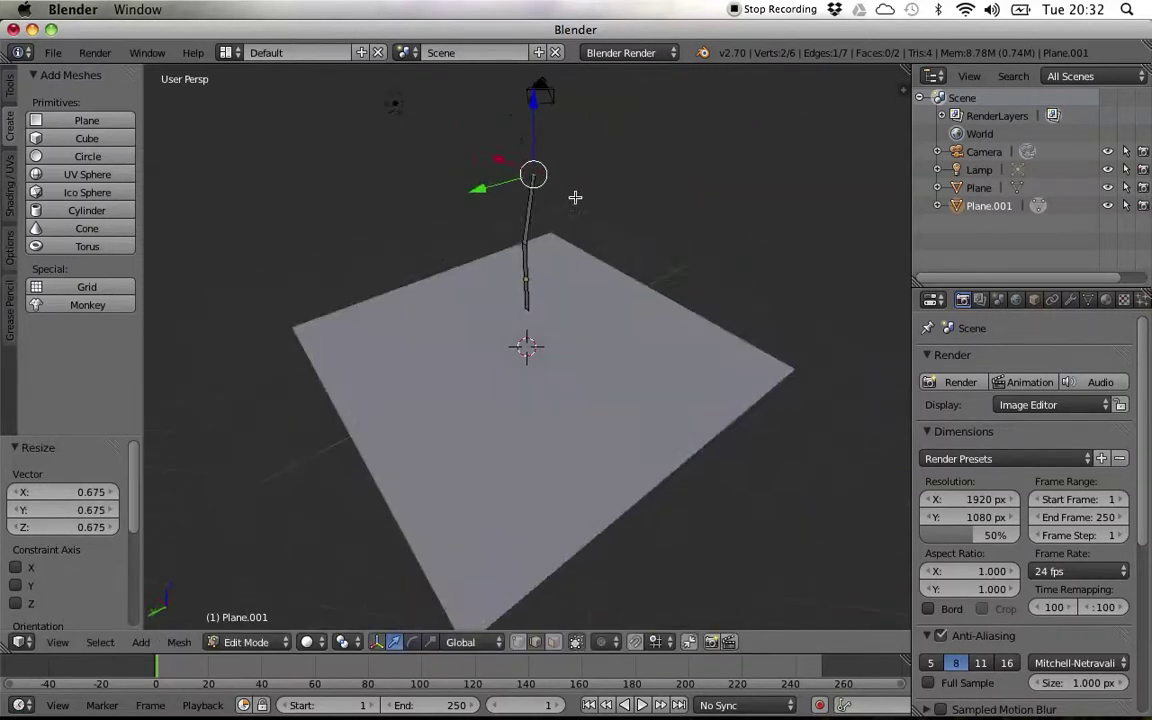
Step: Extrude the blade's top edge about 1.05 units further up along Z and scale the new tip edge down
key(g)
key(z)
click(571, 147)
key(s)
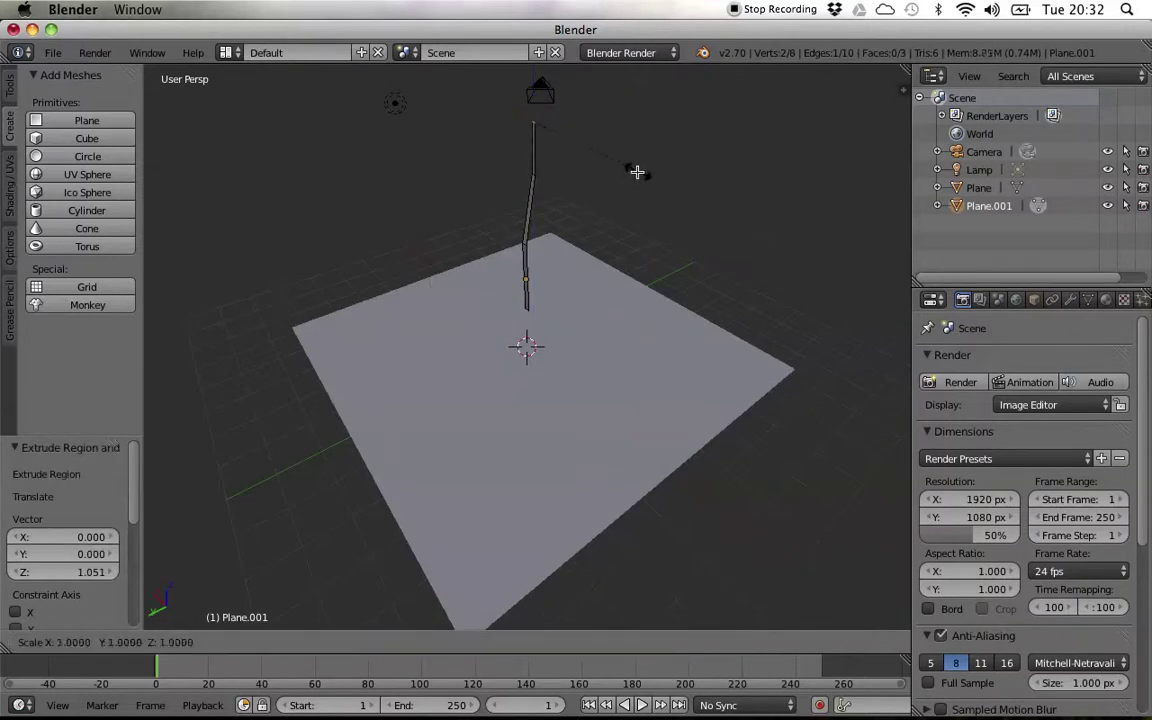
click(513, 121)
Step: Shift the blade's tip edge about 0.19 units along Y to curve the top
key(g)
key(y)
click(500, 124)
middle_drag(499, 124, 527, 245)
scroll(594, 155, up, 1)
Step: Return to Object Mode and duplicate the grass blade, moving the copy about 1.48 units along Y
right_click(526, 252)
key(a)
middle_drag(481, 234, 520, 202)
right_click(524, 203)
right_click(525, 263)
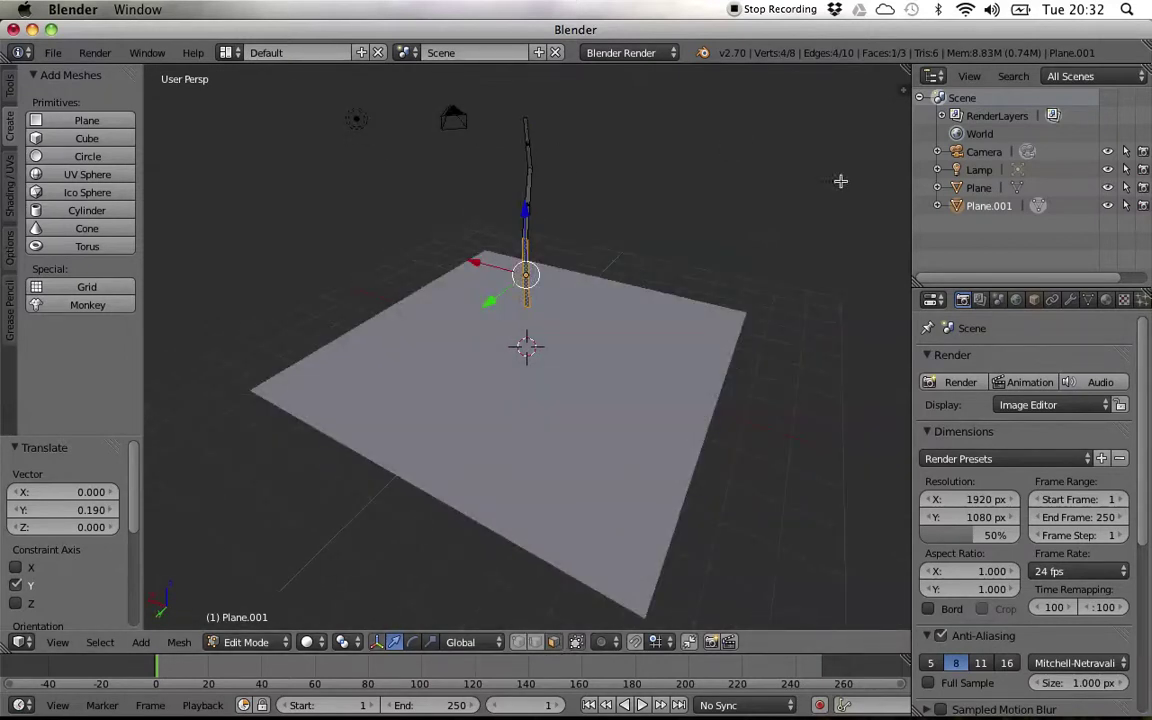
key(Tab)
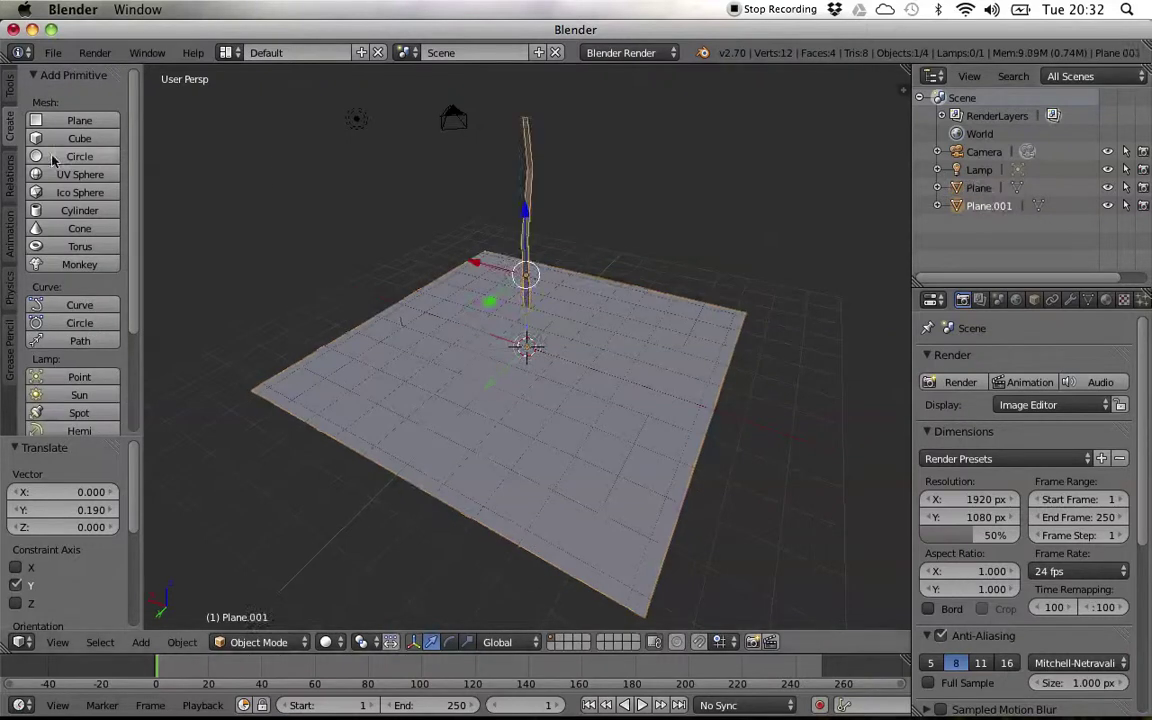
click(6, 92)
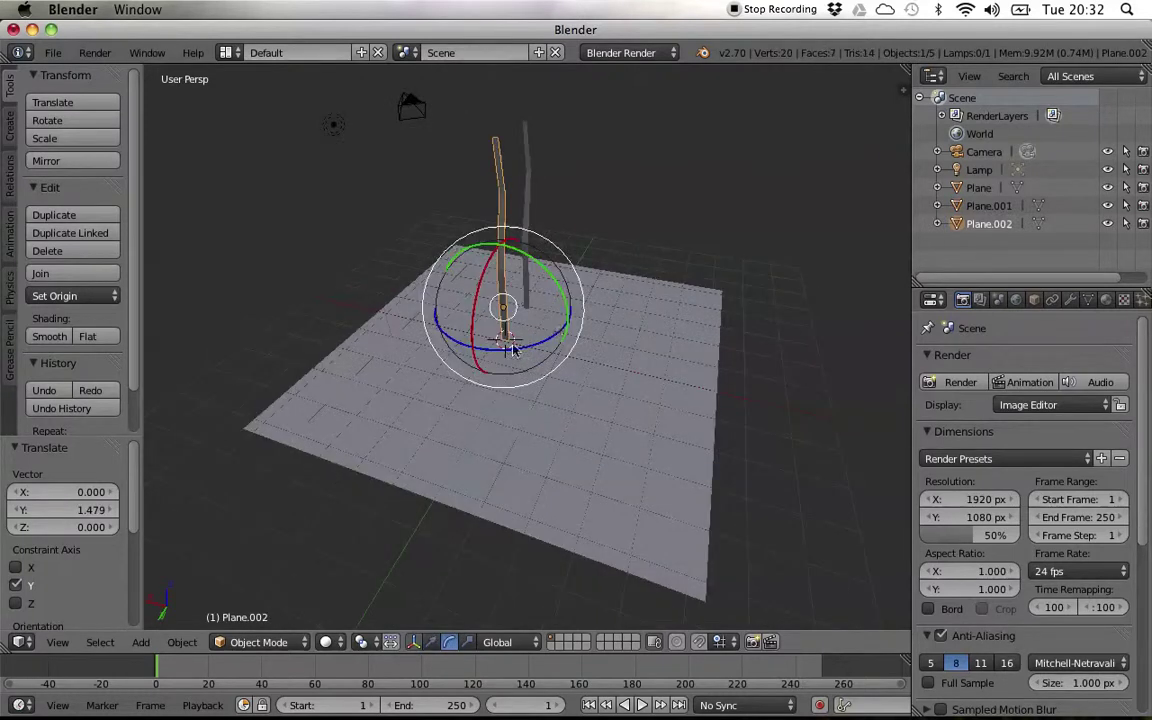
Step: Rotate the copied blade about 64° around Z, scale it to about 0.79 and tilt it slightly
mouse_move(512, 348)
mouse_down()
mouse_move(524, 346)
mouse_move(515, 356)
mouse_up()
key(s)
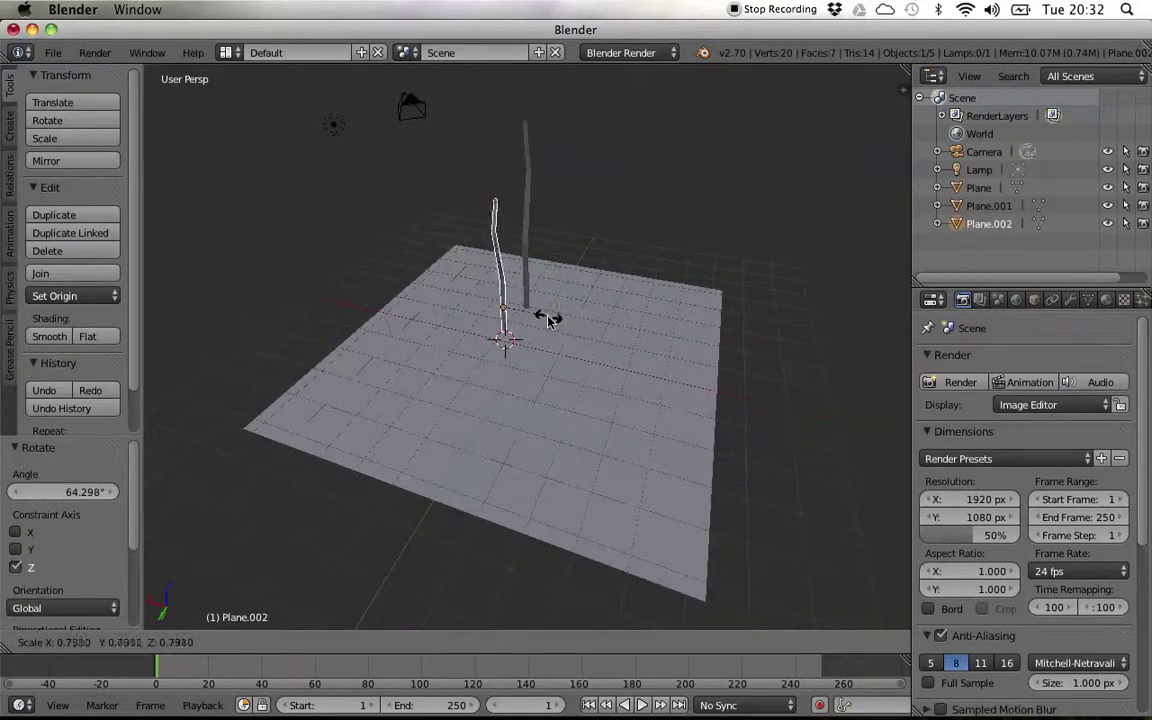
click(549, 318)
drag(549, 283, 546, 276)
Step: Duplicate the tilted blade and rotate the new copy around the Z axis
click(70, 220)
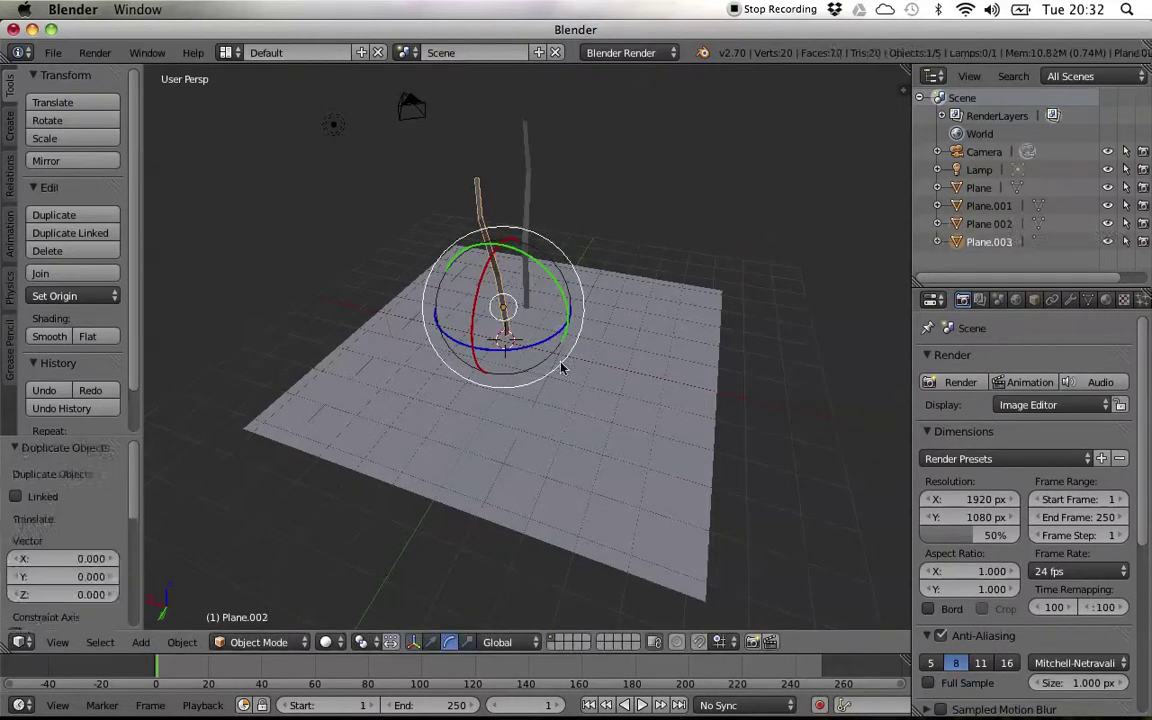
key(r)
key(z)
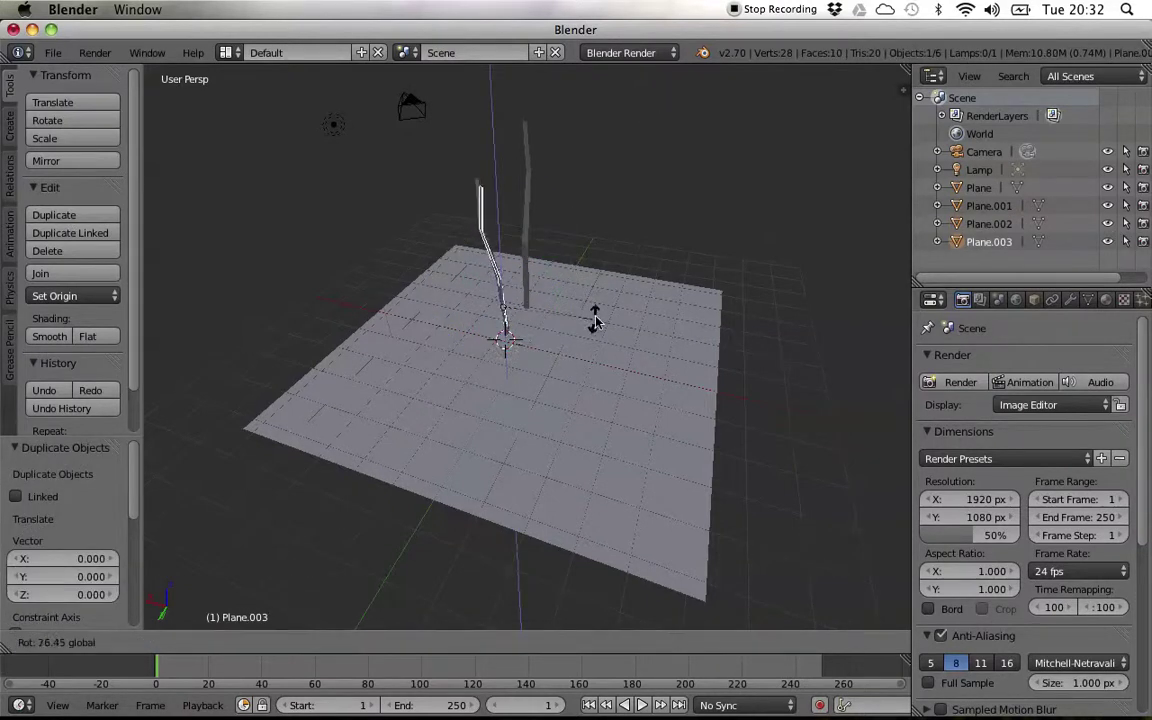
click(560, 290)
Step: Move the third blade about -2.61 units along Y and adjust its placement among the other blades
click(433, 645)
drag(480, 349, 518, 291)
middle_drag(518, 291, 475, 315)
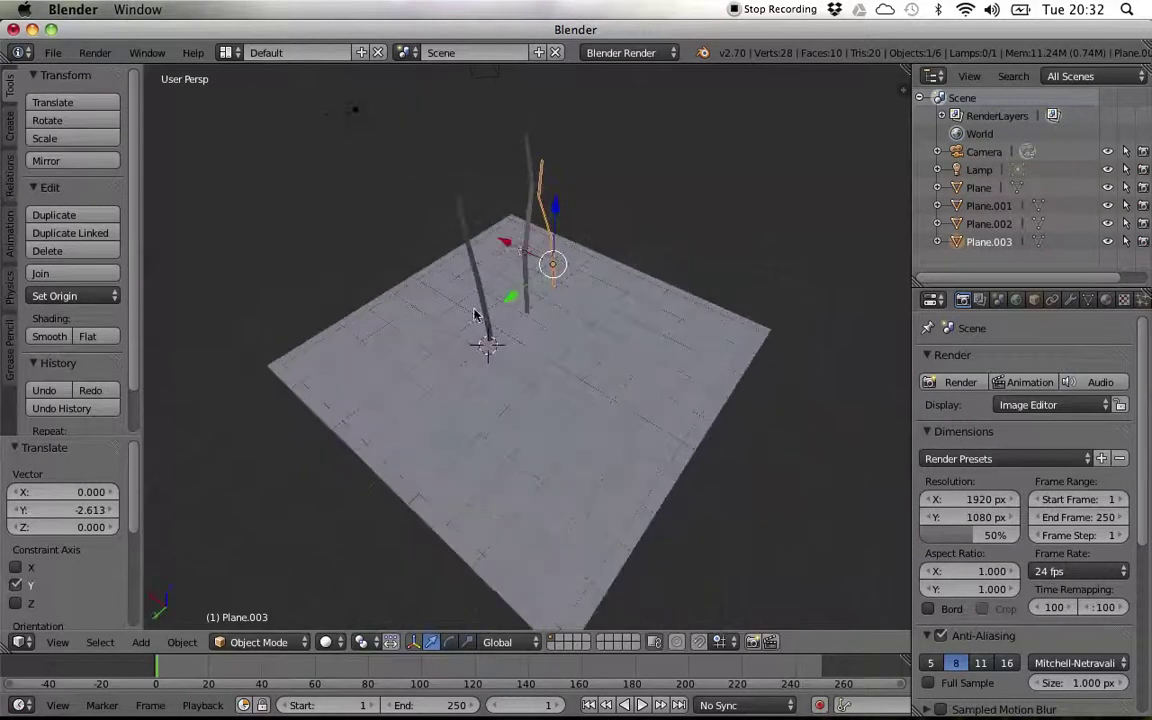
drag(515, 245, 472, 330)
Step: Adjust the spacing of the blades by moving one about -1.09 units and another about 0.34 units along X
right_click(528, 293)
right_click(537, 256)
right_click(541, 256)
right_click(487, 323)
mouse_move(545, 290)
middle_down()
mouse_move(507, 284)
mouse_move(543, 286)
middle_up()
drag(471, 281, 527, 306)
middle_drag(517, 305, 247, 386)
right_click(489, 345)
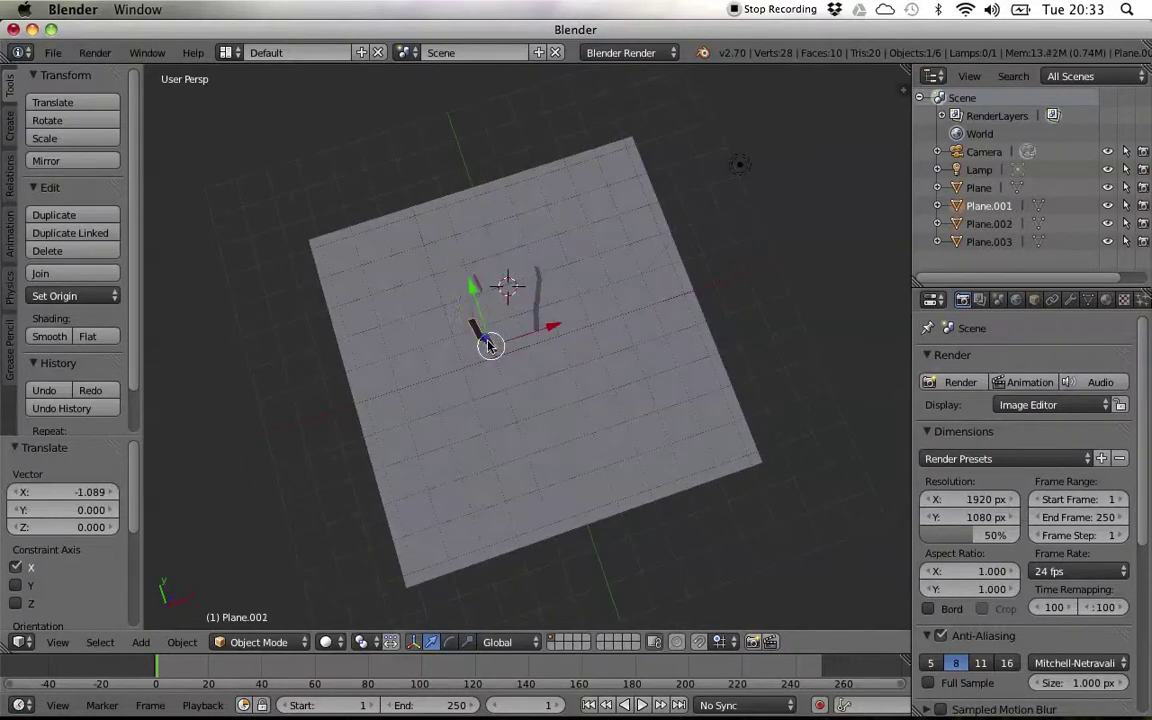
drag(526, 333, 538, 336)
middle_drag(538, 336, 577, 263)
Step: Duplicate the Plane.002 blade and move the copy about -2.02 units along Y
right_click(470, 284)
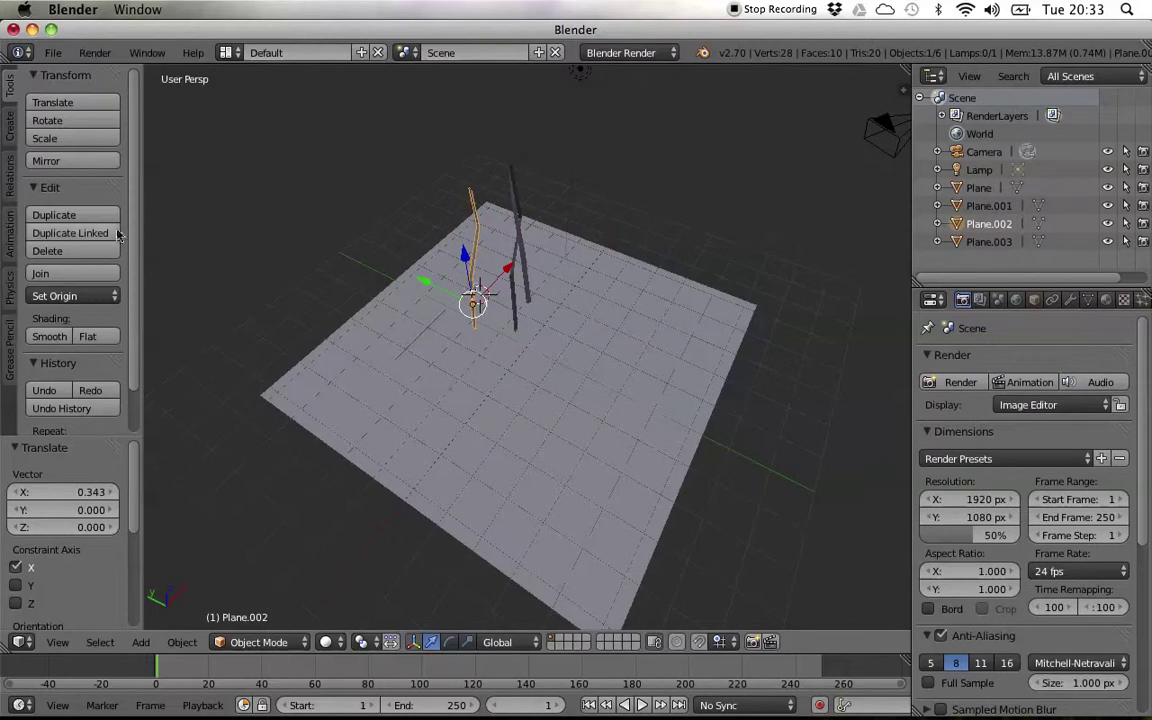
key(shift+d)
right_click(297, 251)
drag(435, 288, 502, 325)
Step: Turn the fourth blade around Z and tilt it about -19.5° around Y
click(448, 642)
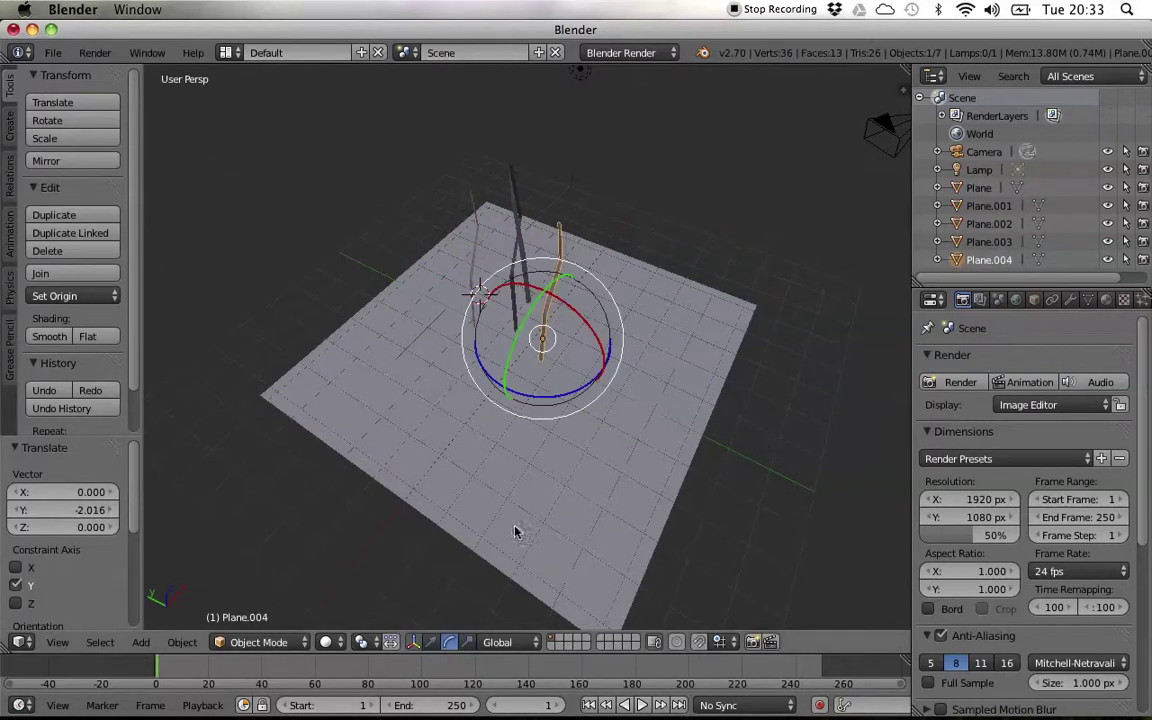
drag(567, 394, 541, 396)
drag(532, 315, 530, 324)
middle_drag(530, 324, 545, 220)
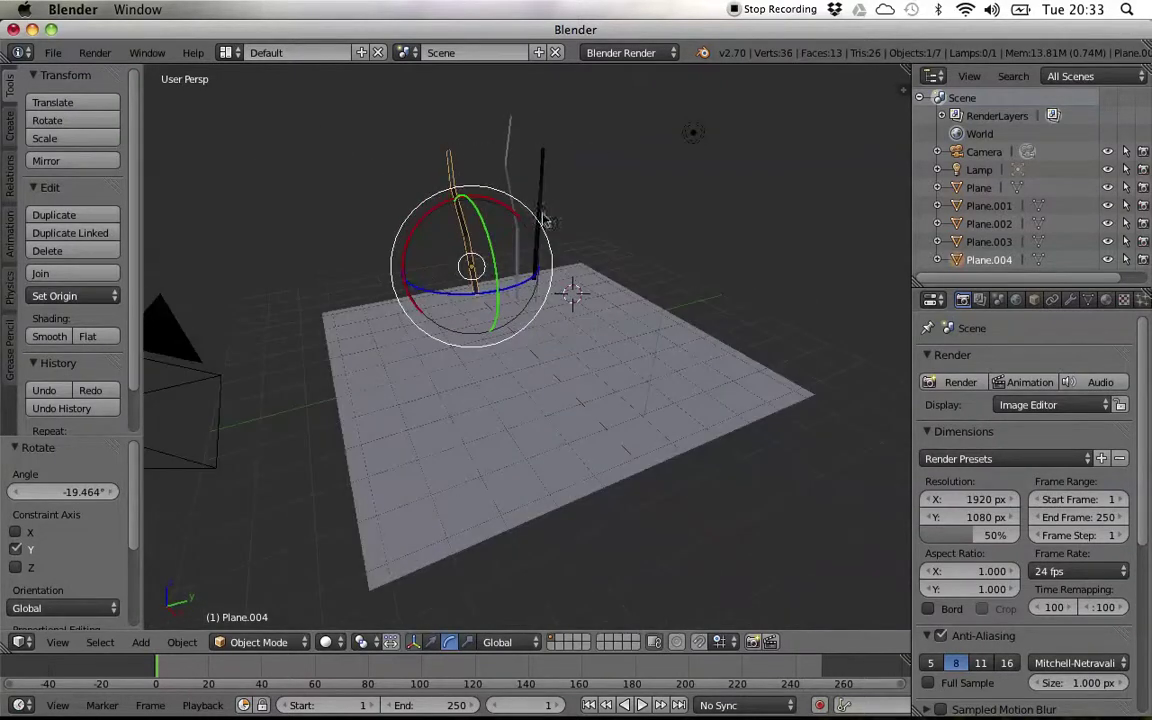
Step: Select the four blades Plane.001 through Plane.004 and join them into one object
click(988, 206)
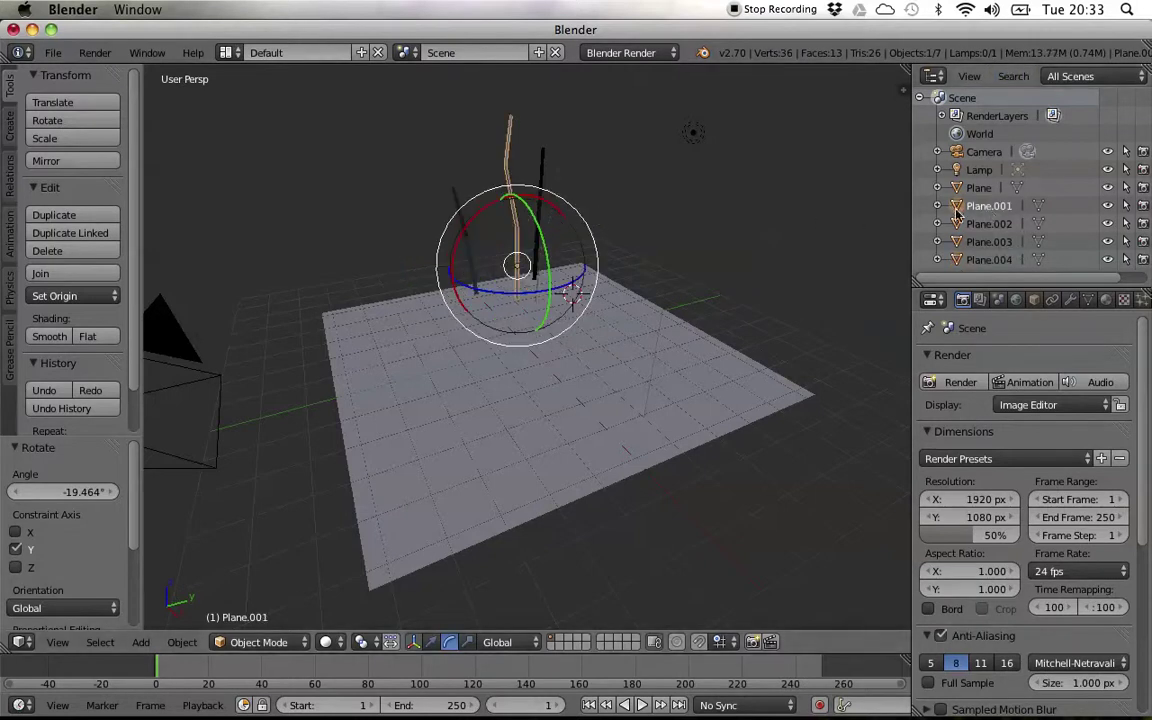
ctrl+click(1004, 226)
ctrl+click(1004, 242)
ctrl+click(996, 260)
middle_drag(488, 194, 566, 186)
click(40, 274)
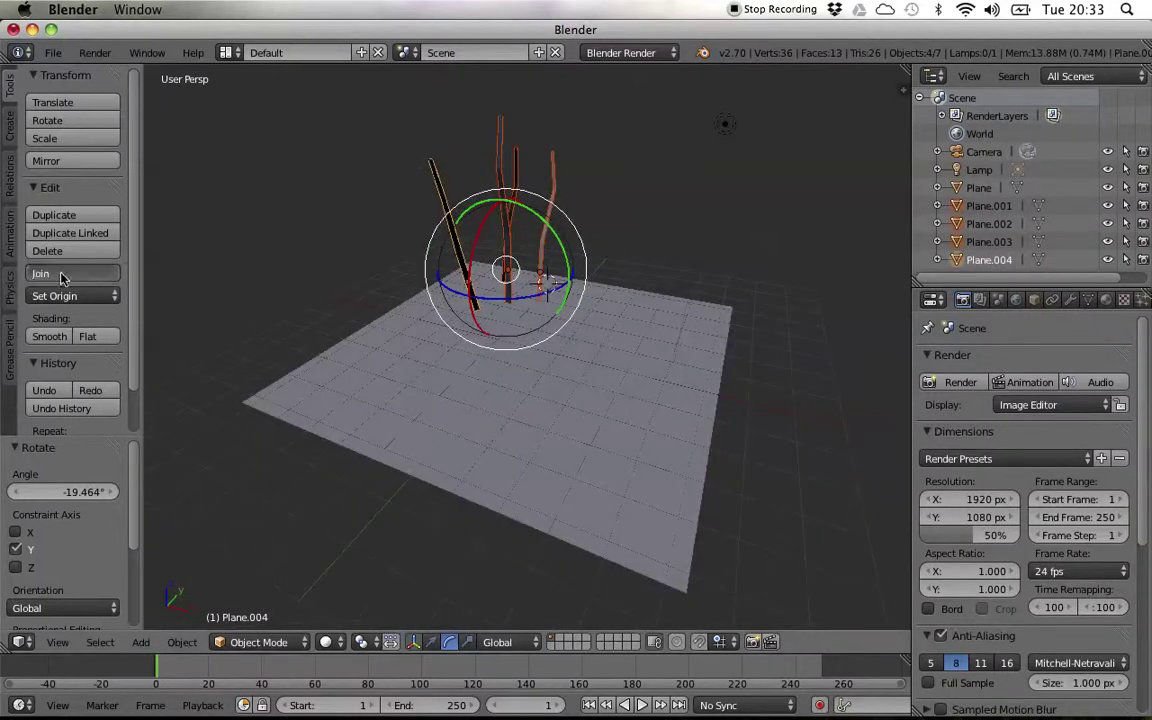
Step: Add a new material to the joined grass blades and set its diffuse color to green
click(1106, 301)
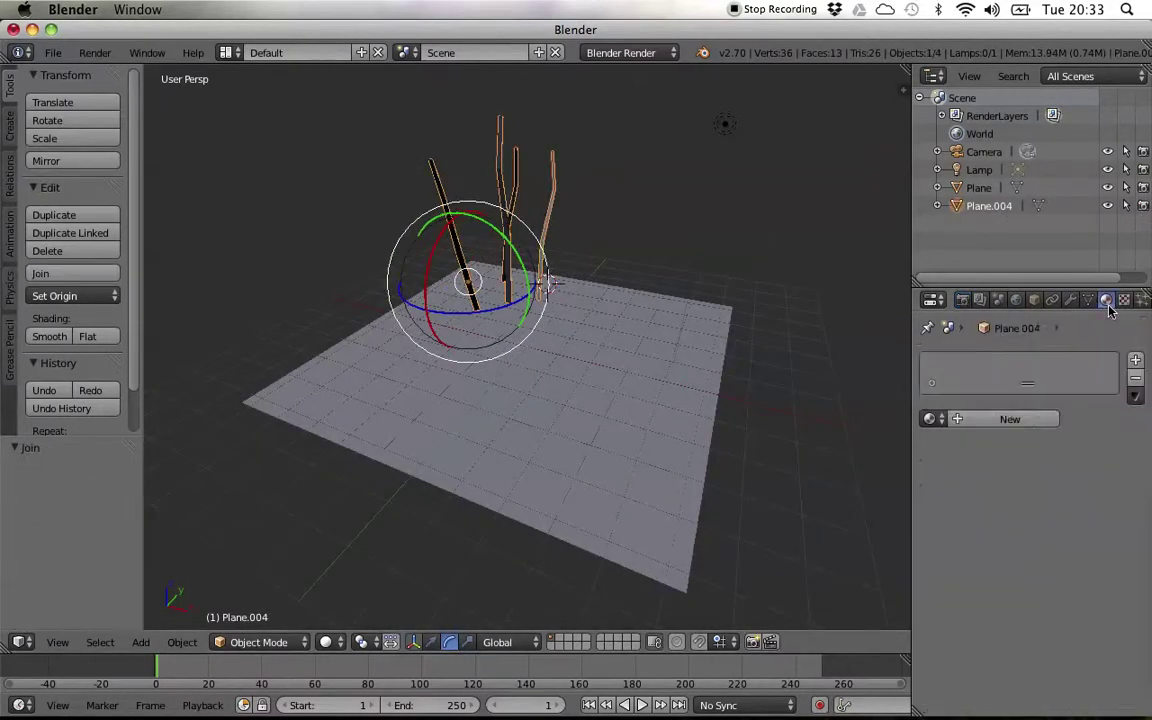
click(1012, 417)
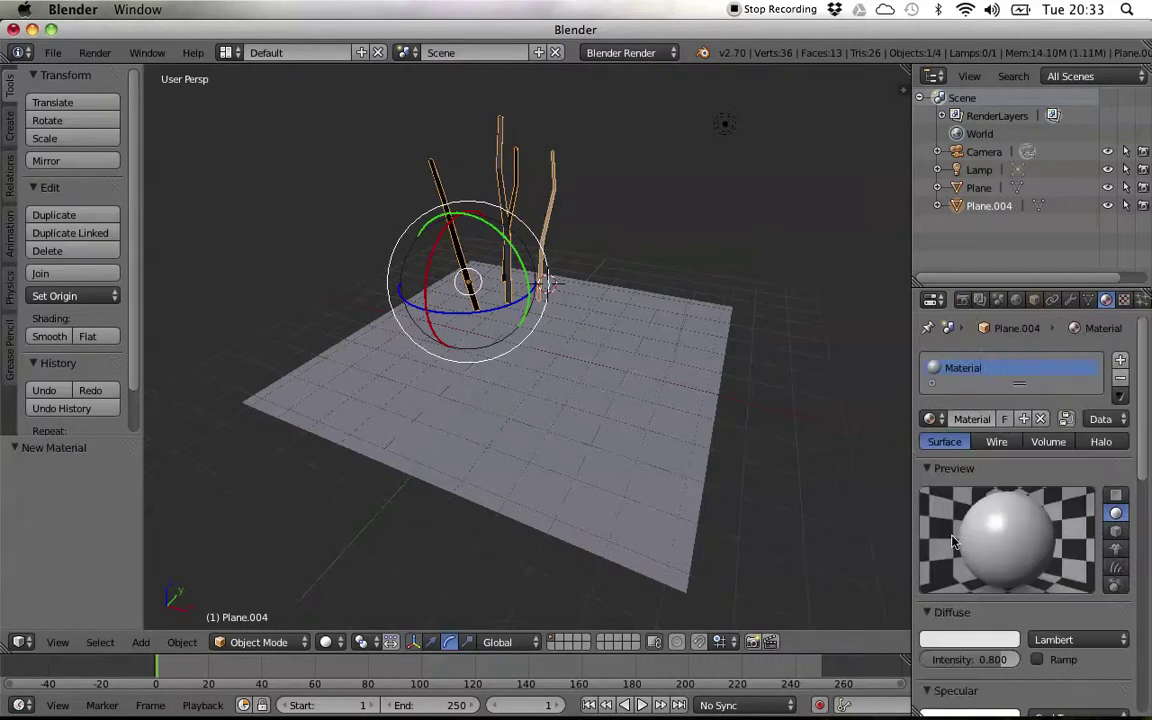
click(981, 641)
drag(915, 447, 870, 426)
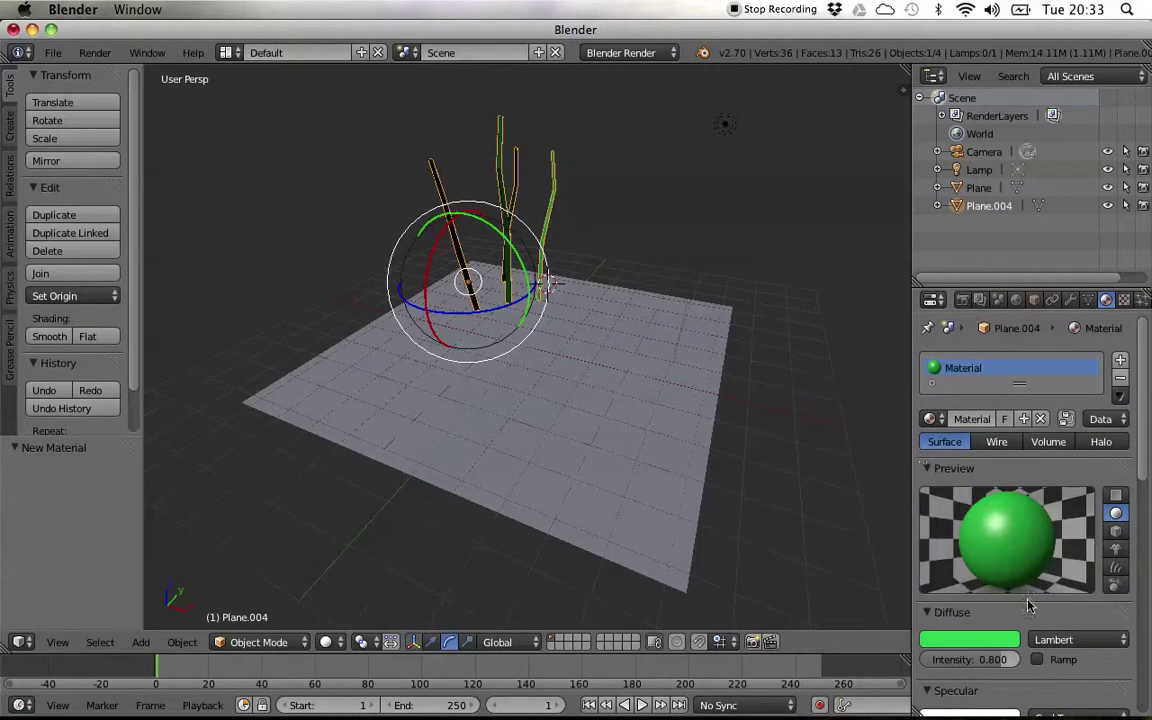
Step: Refine the grass material's diffuse color to a darker green of about R 0.126, G 0.477, B 0.047
click(995, 641)
mouse_move(871, 426)
mouse_down()
mouse_move(862, 450)
mouse_move(865, 437)
mouse_up()
drag(1005, 410, 1006, 437)
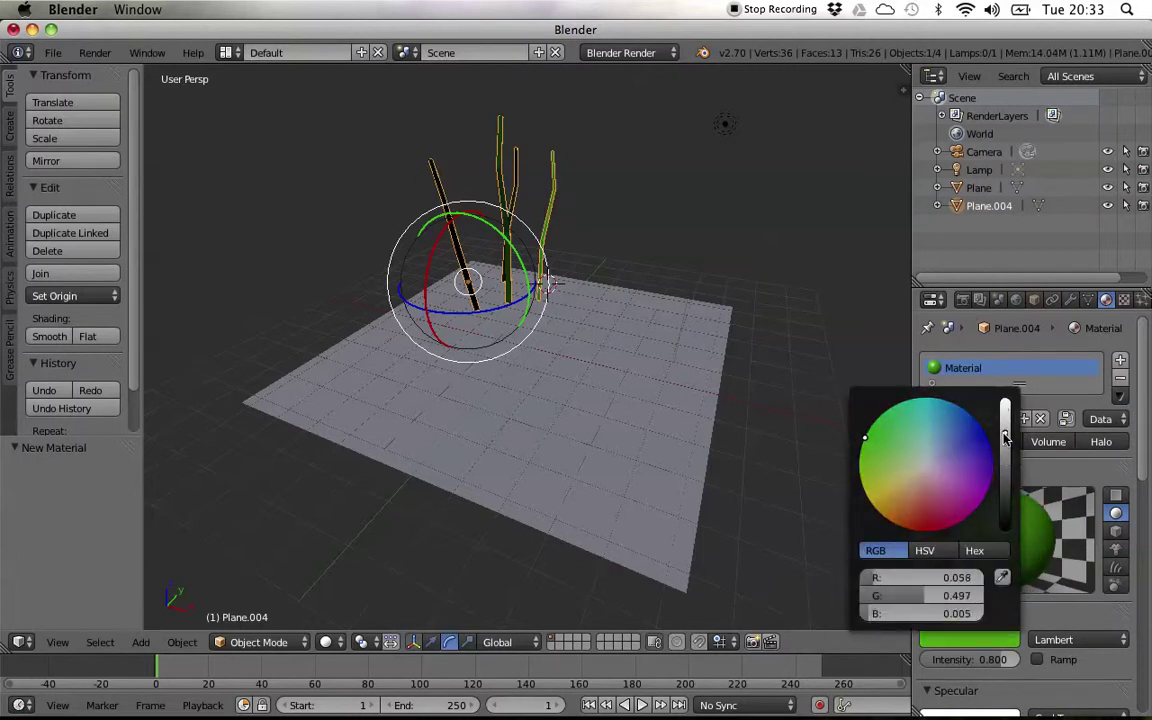
drag(865, 437, 868, 448)
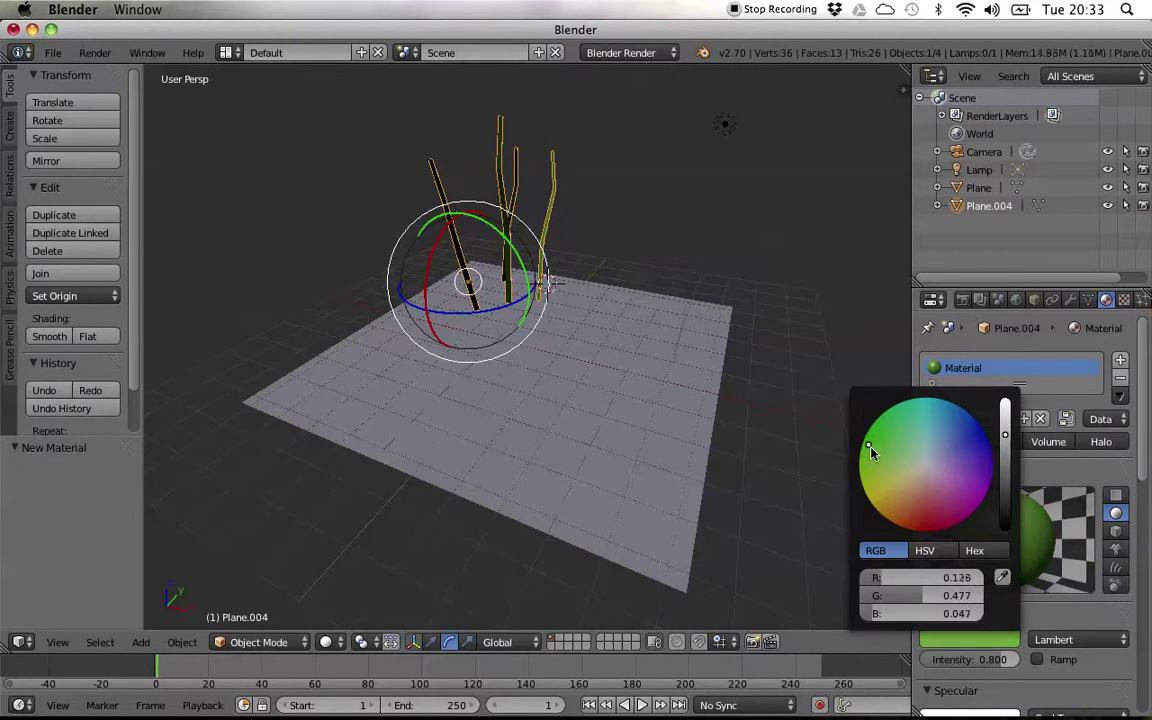
middle_drag(581, 231, 566, 206)
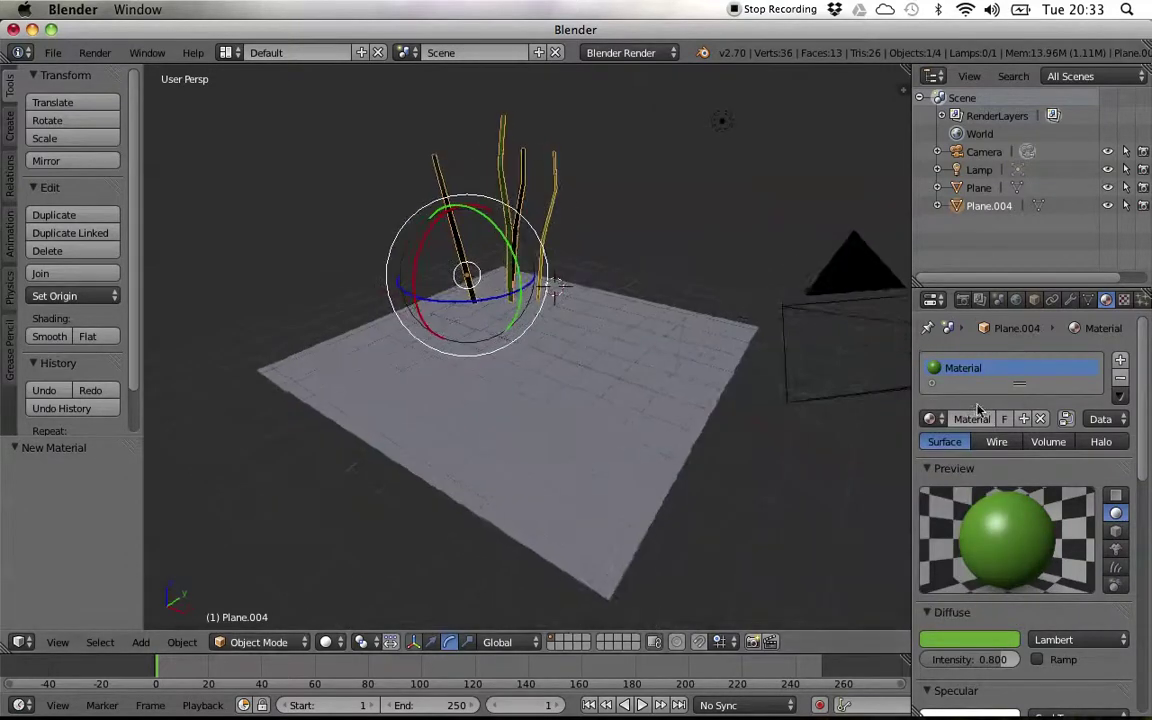
middle_drag(770, 578, 460, 194)
middle_drag(505, 229, 499, 216)
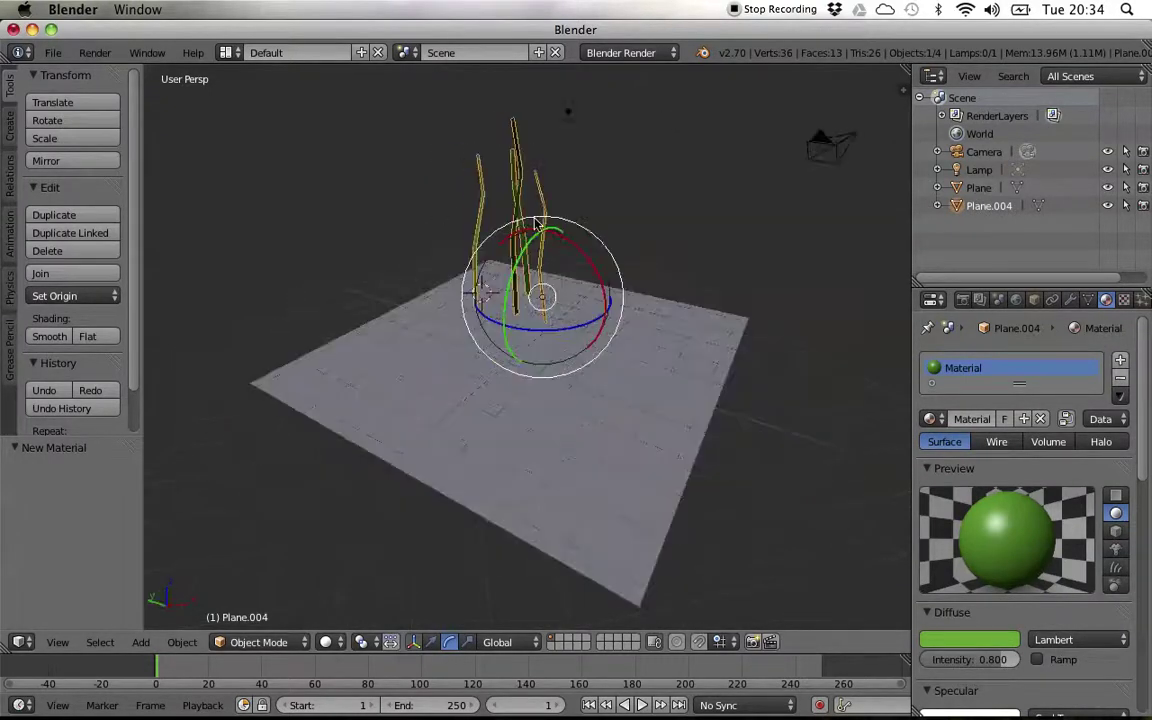
Step: Rename the joined blades object Plane.004 as "grass object"
double_click(977, 205)
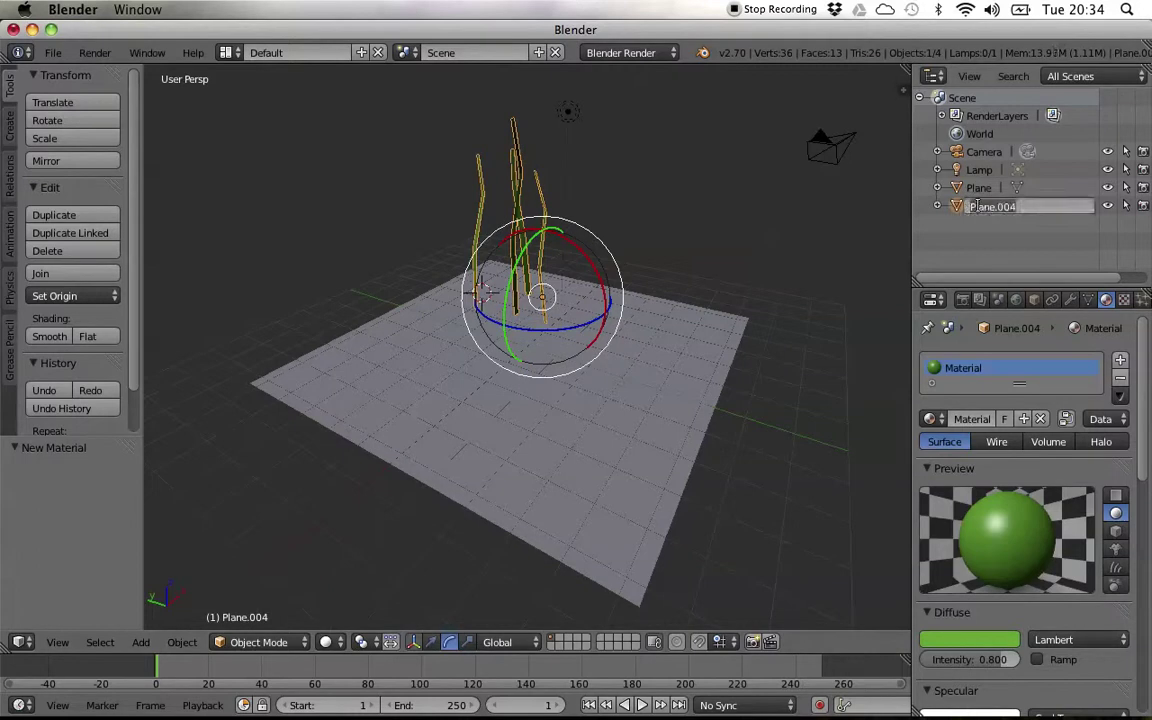
key(BackSpace)
key(Return)
Step: Scale the grass object down uniformly to about 0.336
middle_drag(569, 247, 627, 236)
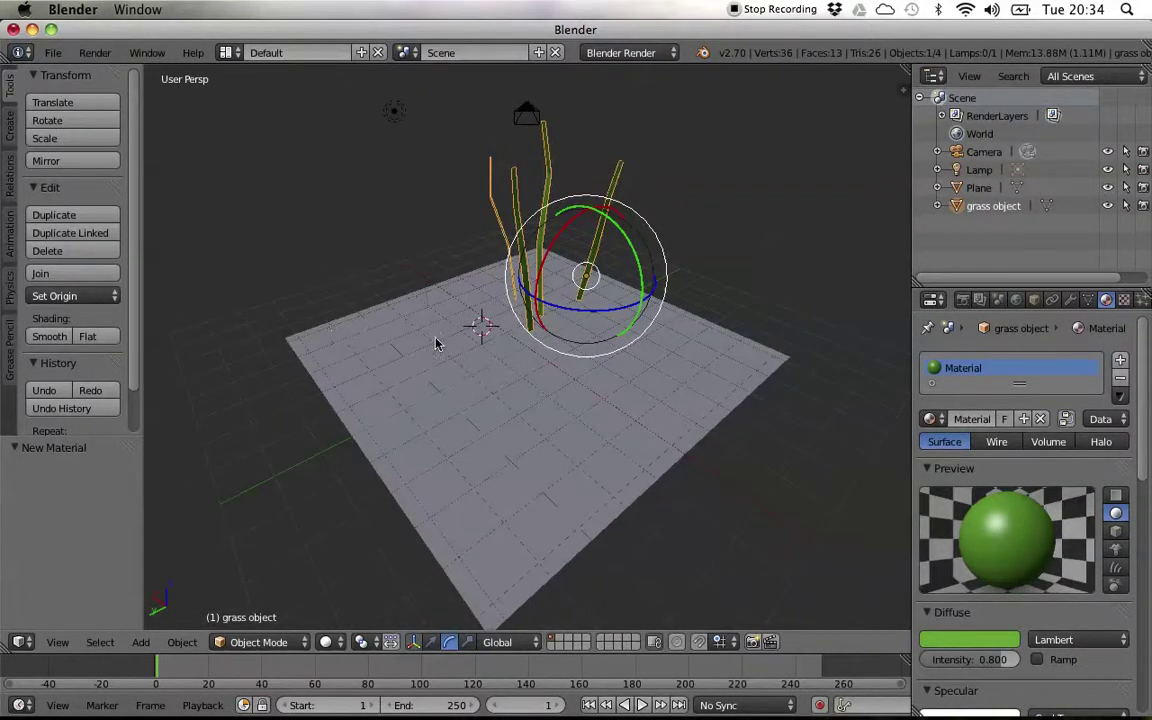
middle_drag(523, 453, 674, 304)
key(s)
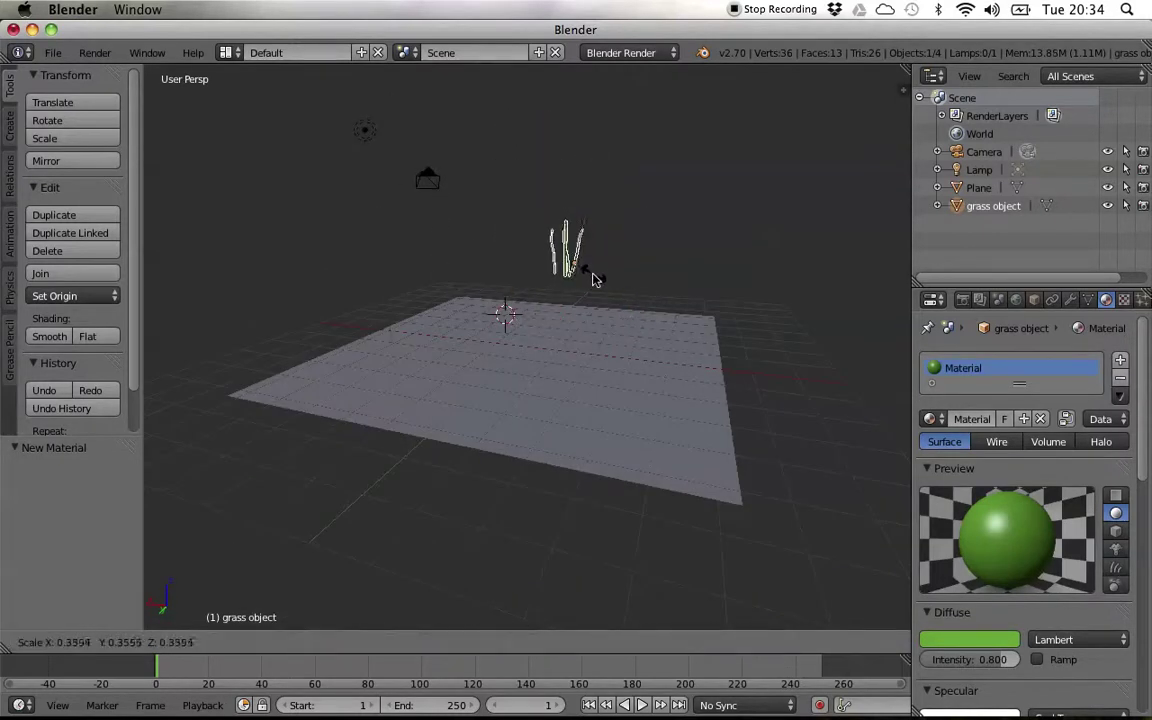
click(592, 276)
Step: Move the grass object down along Z by about 2.042 units towards the ground plane
middle_drag(589, 270, 510, 256)
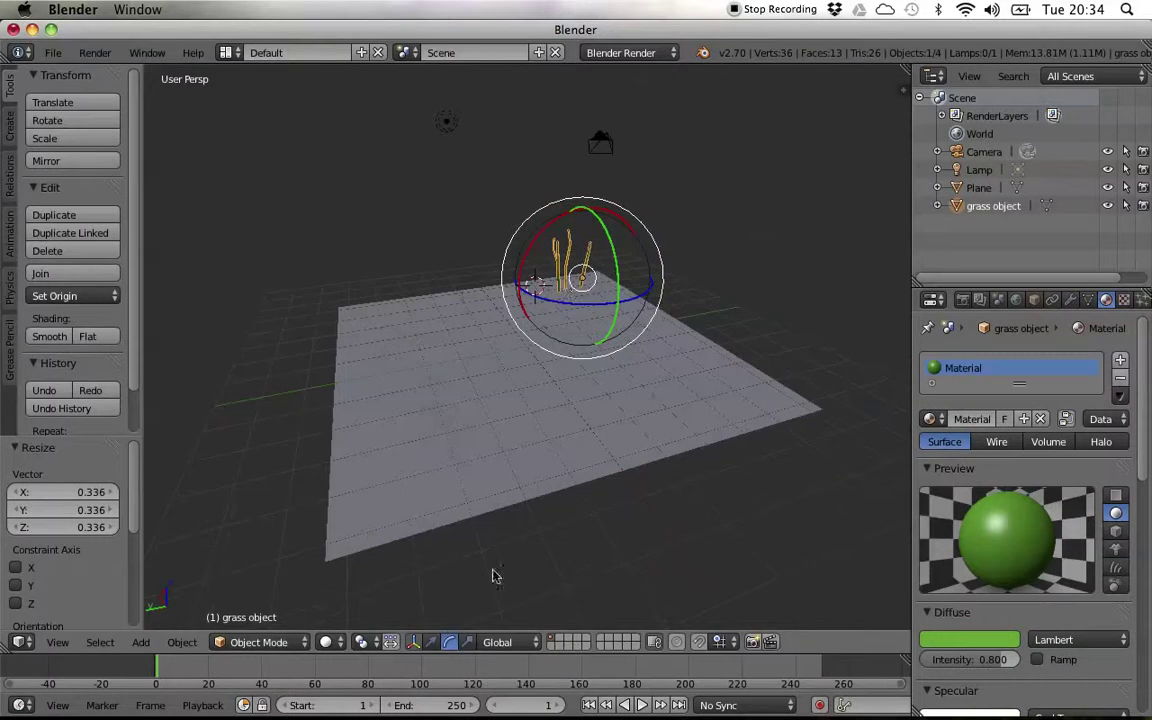
click(431, 641)
click(577, 226)
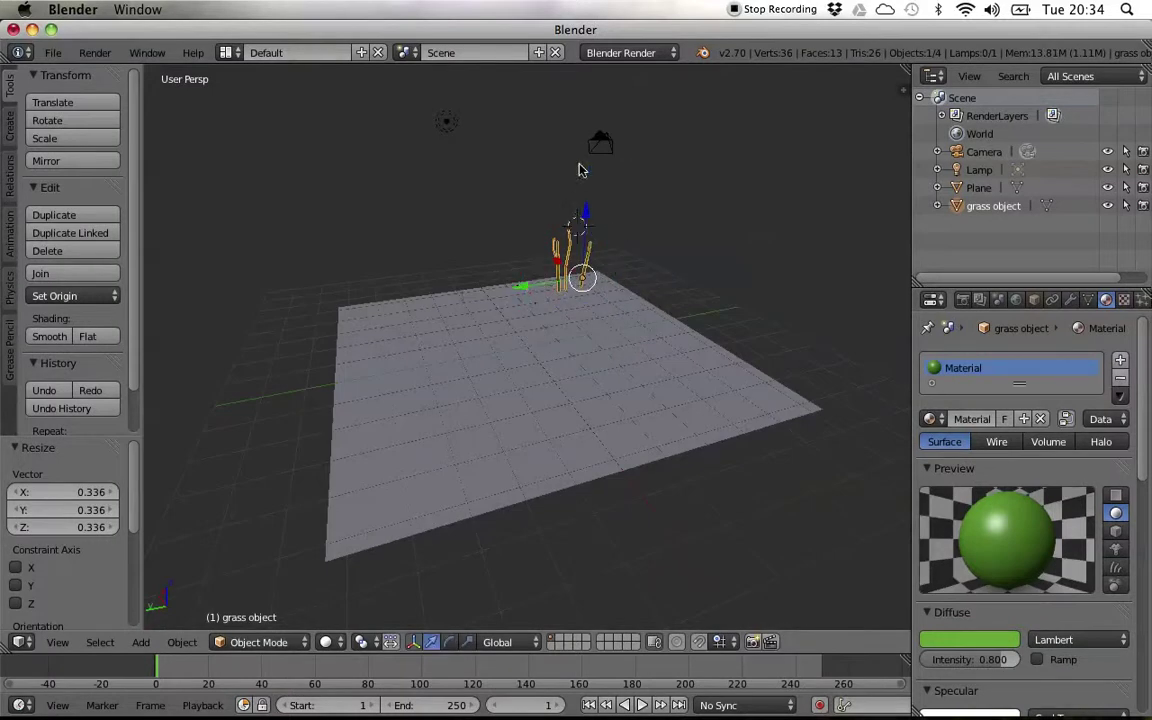
drag(590, 232, 586, 300)
middle_drag(522, 327, 526, 416)
Step: Select the ground plane, add a new particle system to it and set the system's type to Hair
right_click(560, 401)
scroll(456, 379, up, 3)
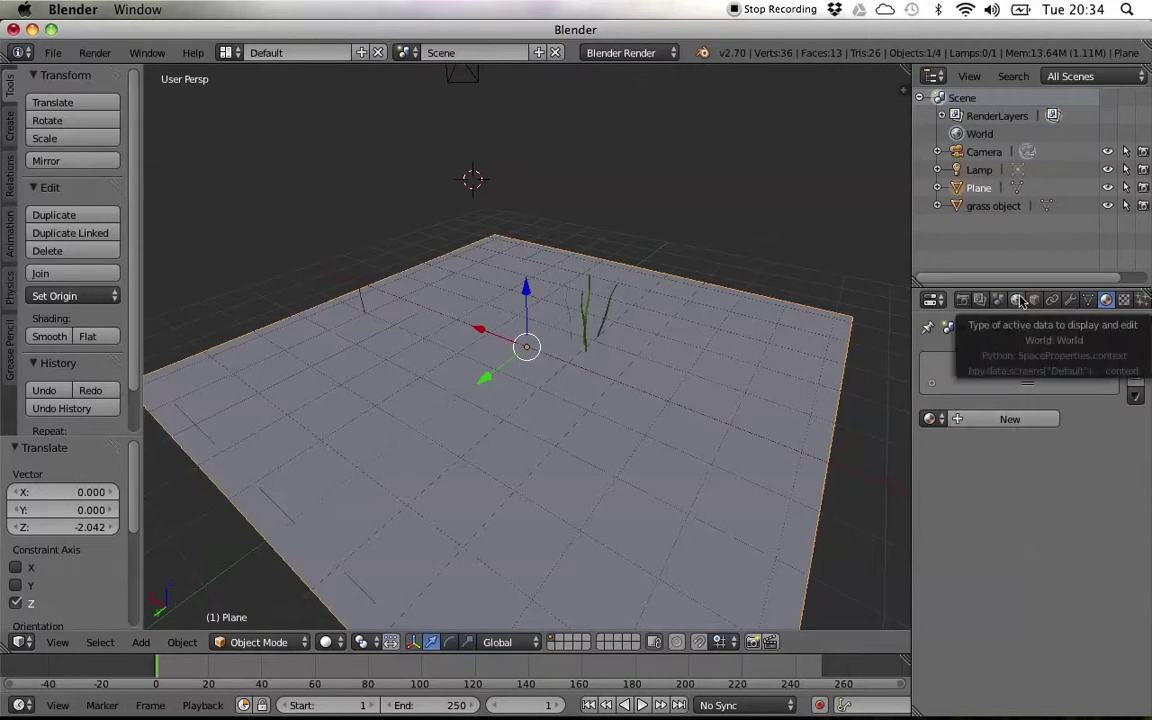
scroll(1050, 304, down, 2)
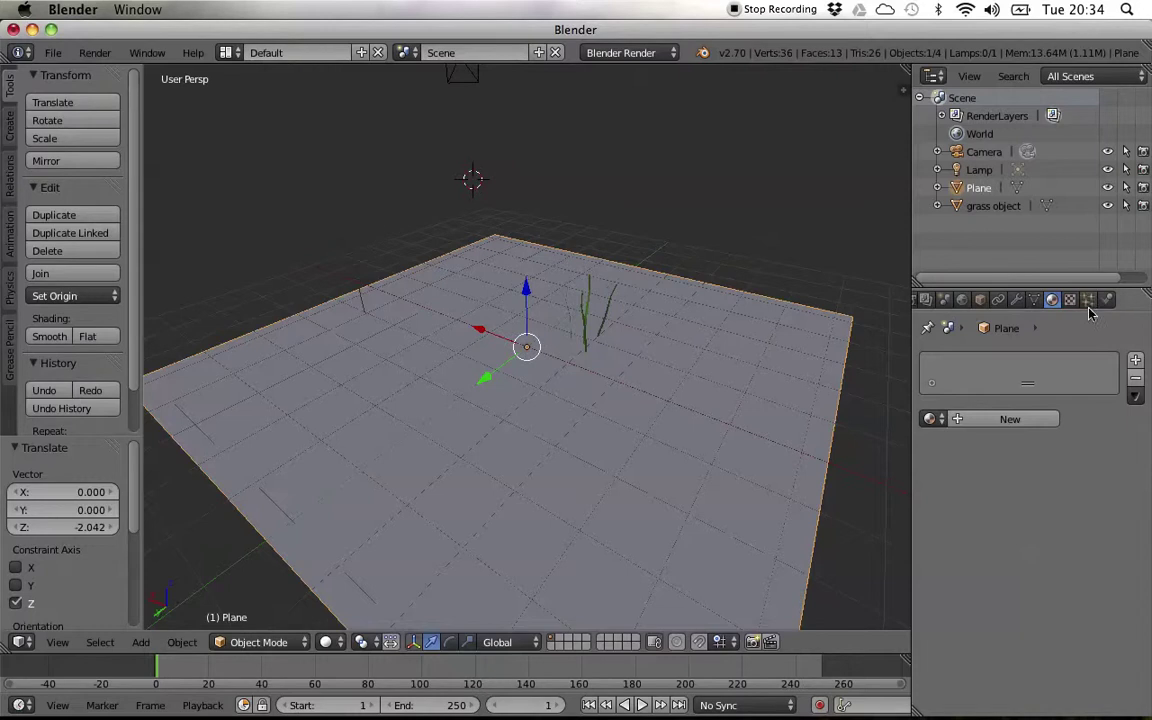
click(1089, 303)
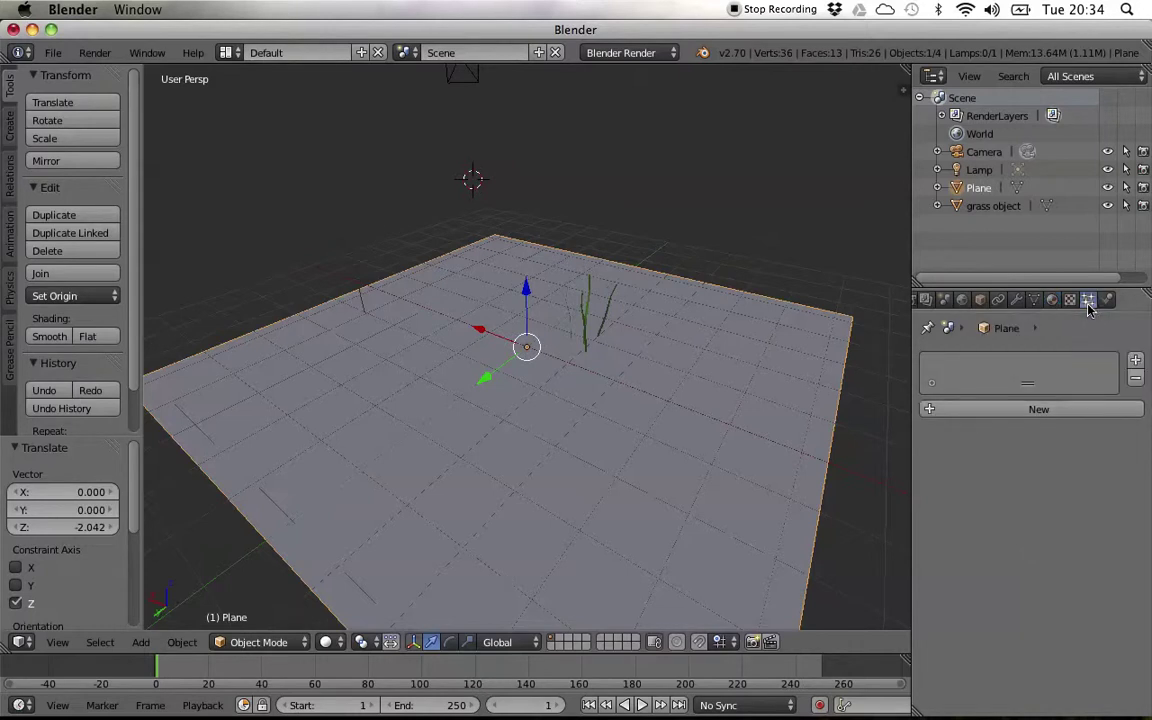
click(1003, 409)
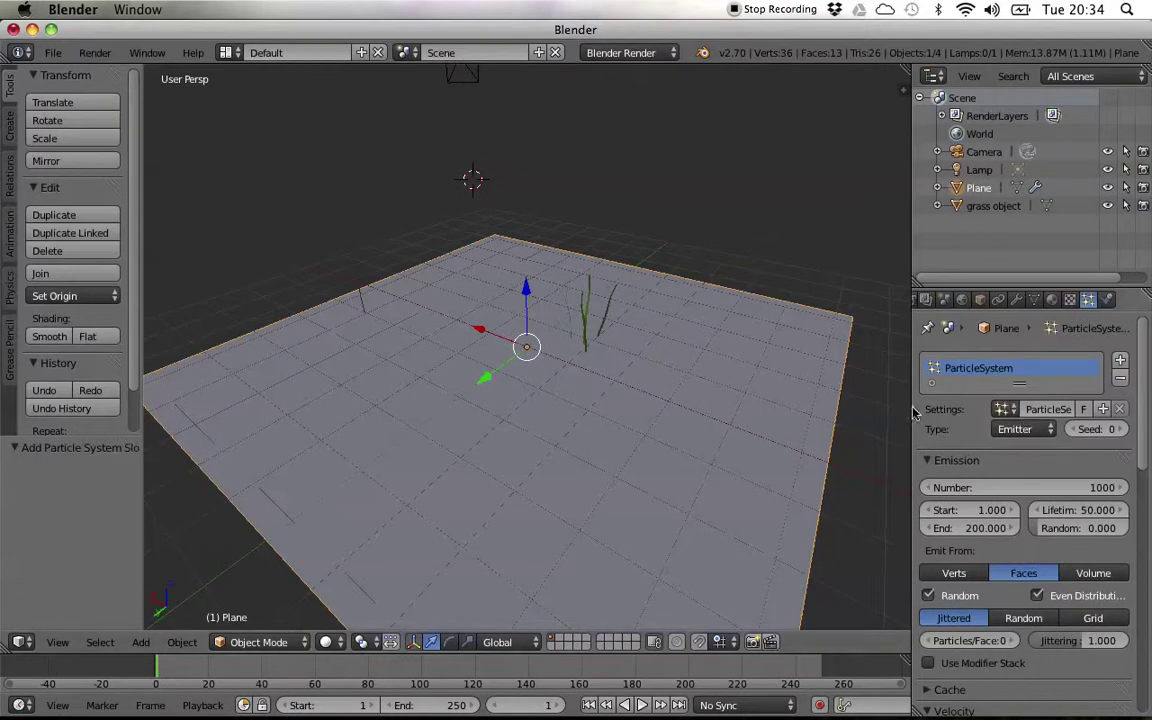
drag(912, 410, 909, 407)
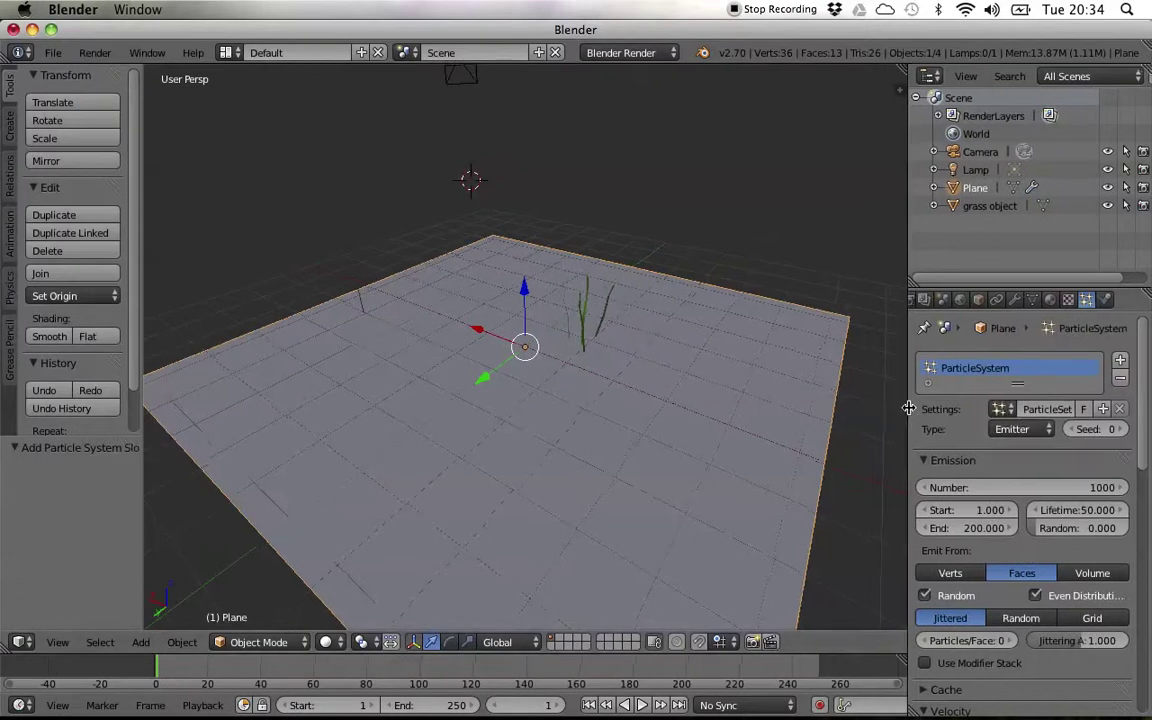
click(995, 429)
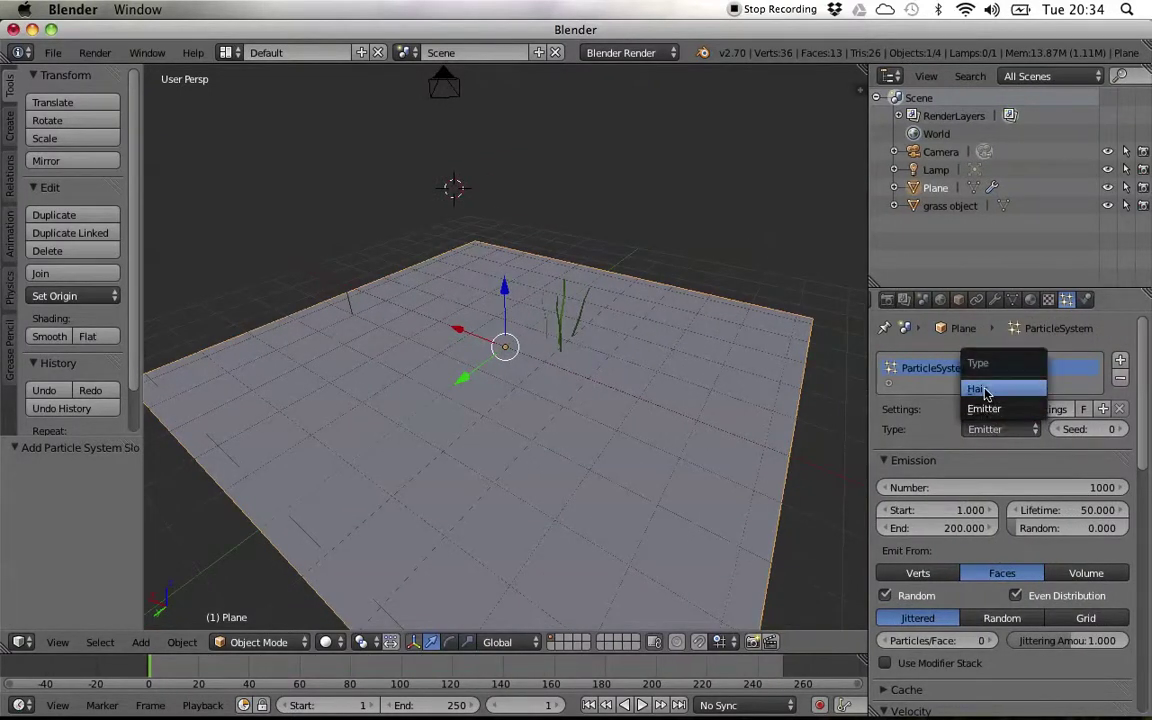
click(985, 390)
Step: Render the plane's hair particles as Object, using the grass object as the dupli object
middle_drag(730, 393, 751, 337)
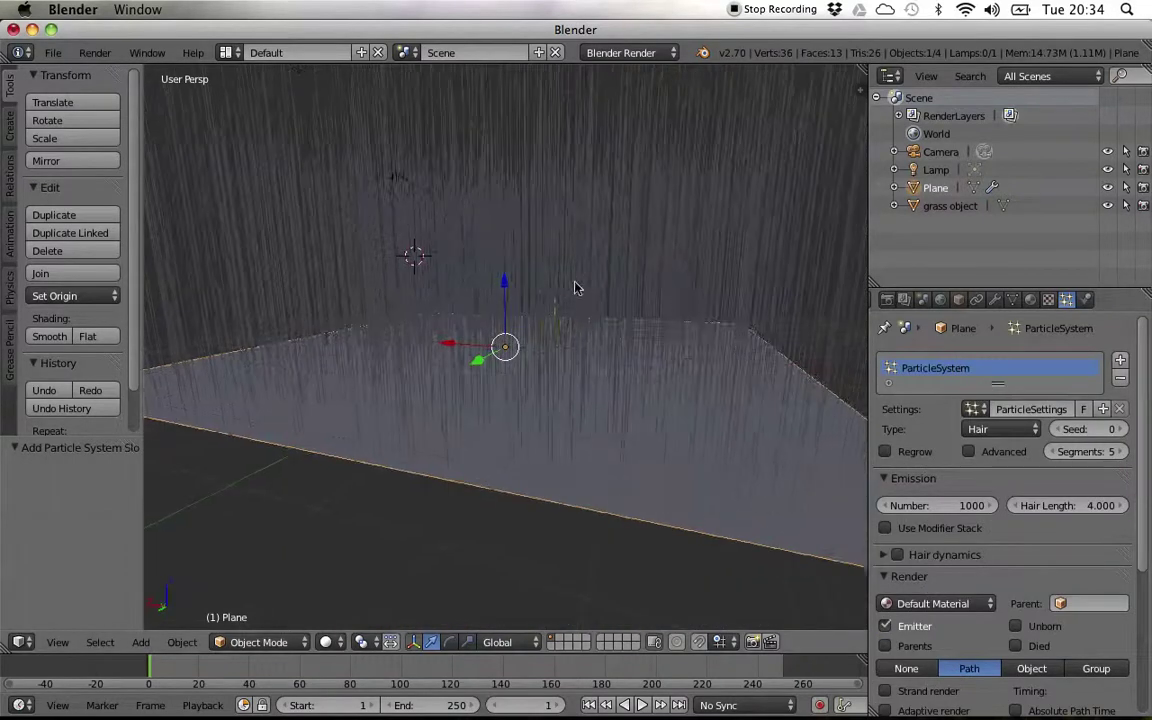
middle_drag(660, 298, 673, 345)
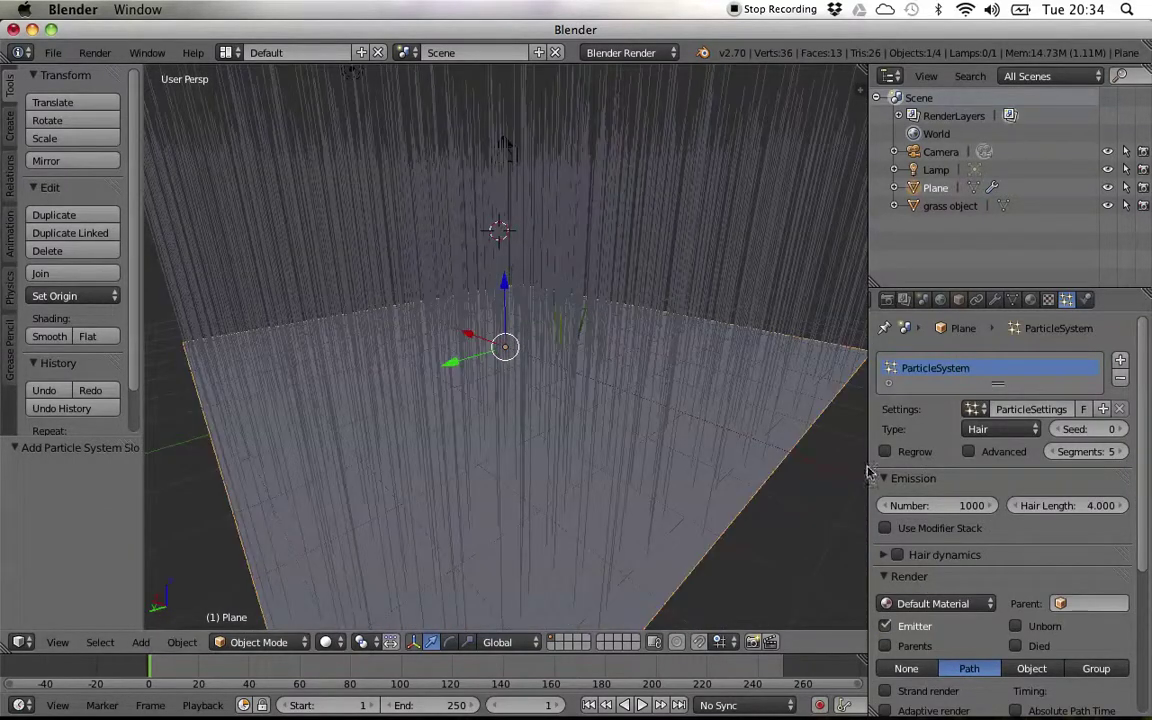
scroll(957, 481, down, 3)
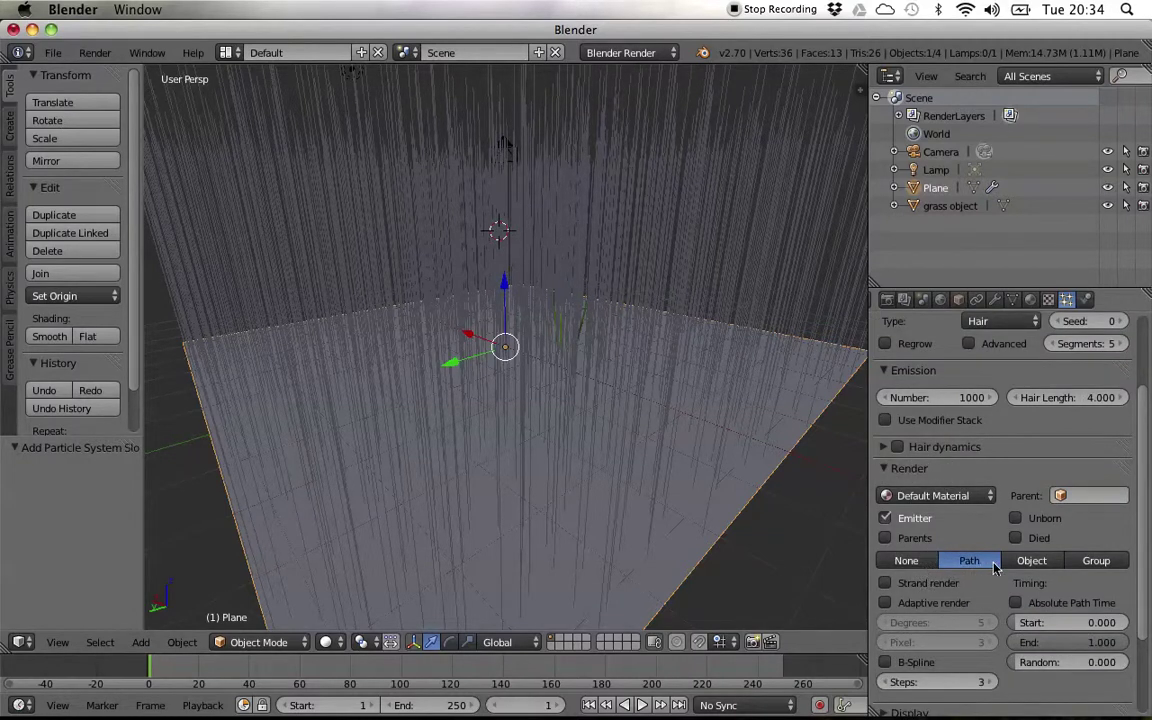
click(1043, 566)
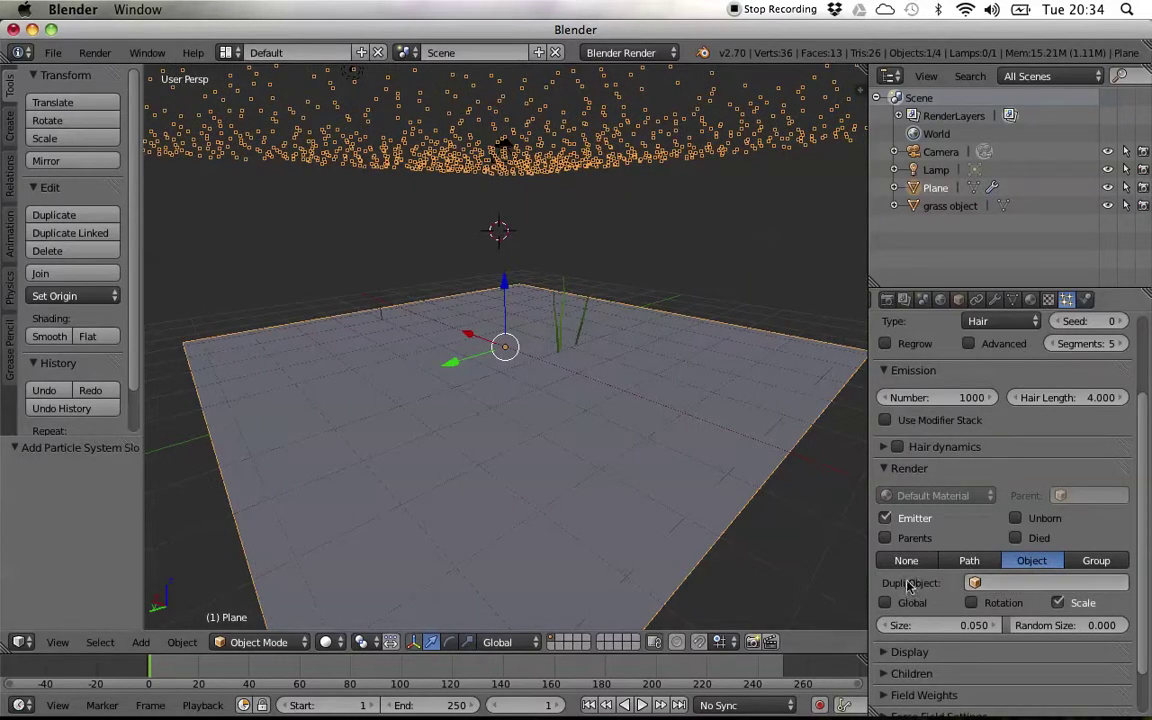
click(993, 584)
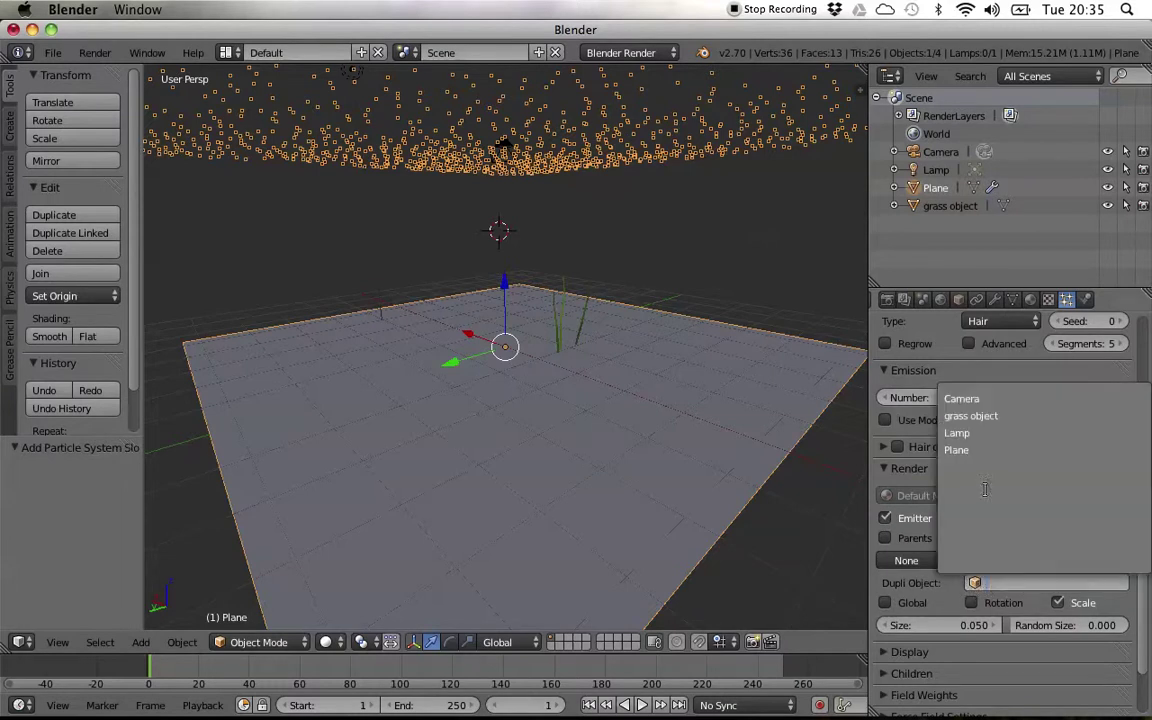
click(970, 416)
Step: Try the Rotation, Scale and Global options for the duplicated grass object and compare how the blades lie on the plane
middle_drag(690, 443, 655, 443)
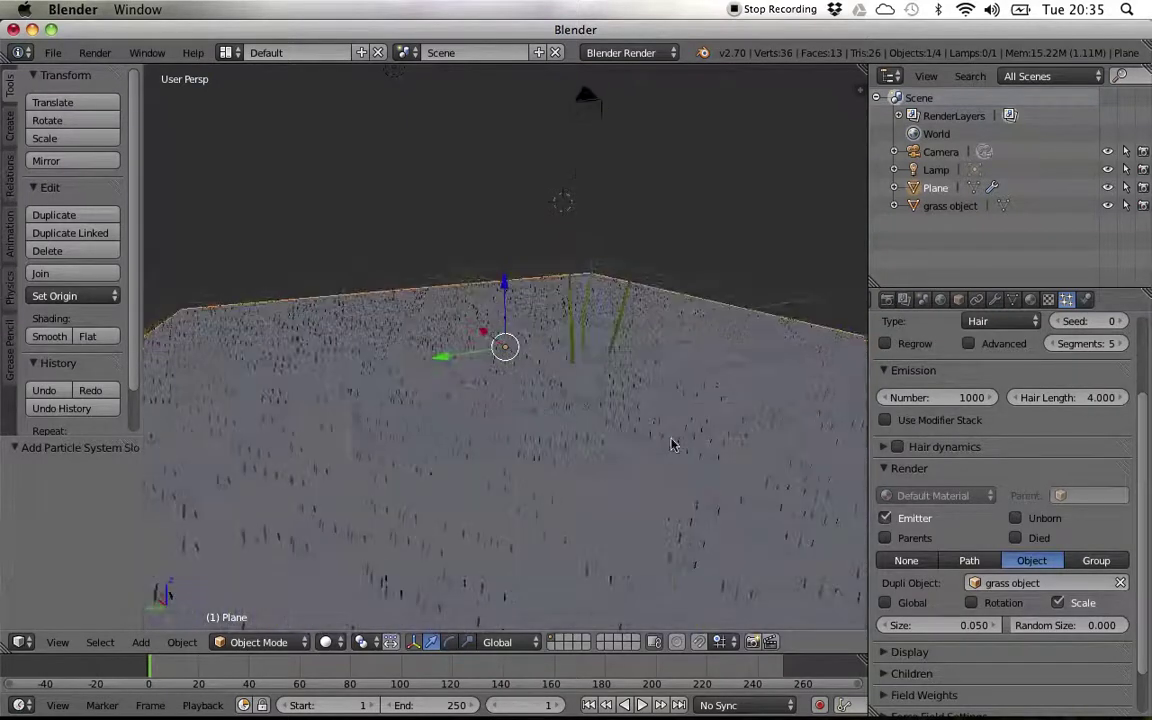
click(985, 604)
click(985, 603)
click(1059, 603)
middle_drag(688, 474, 647, 449)
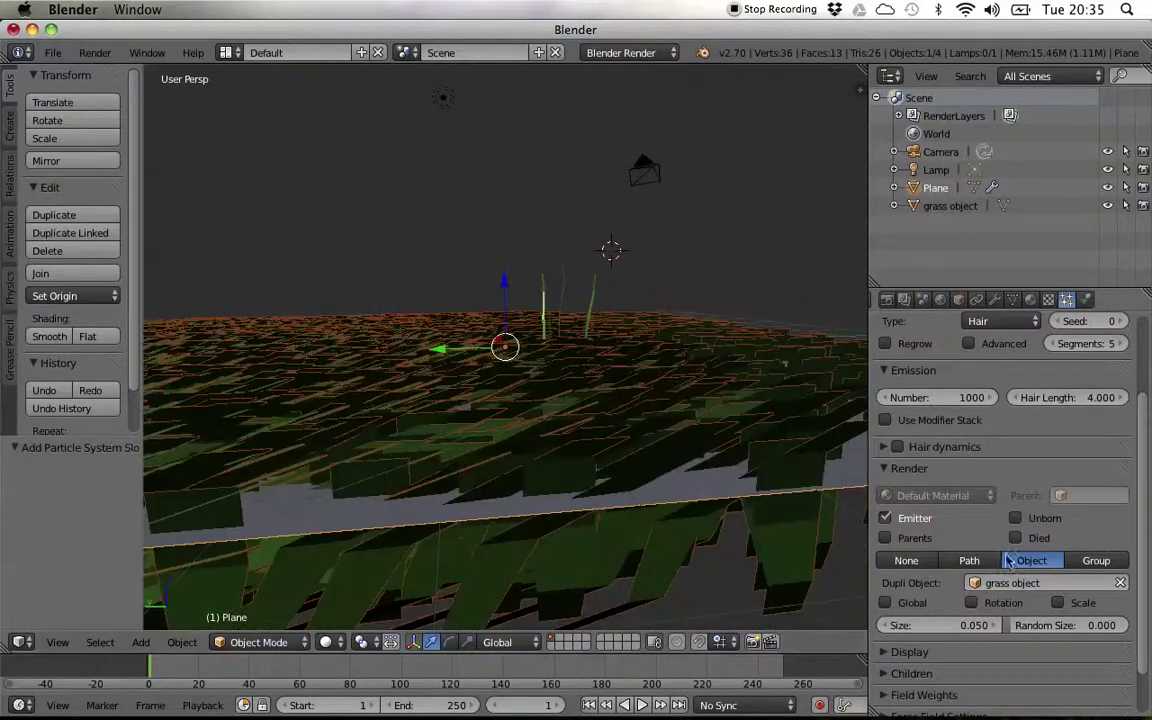
click(1058, 603)
click(988, 607)
click(912, 608)
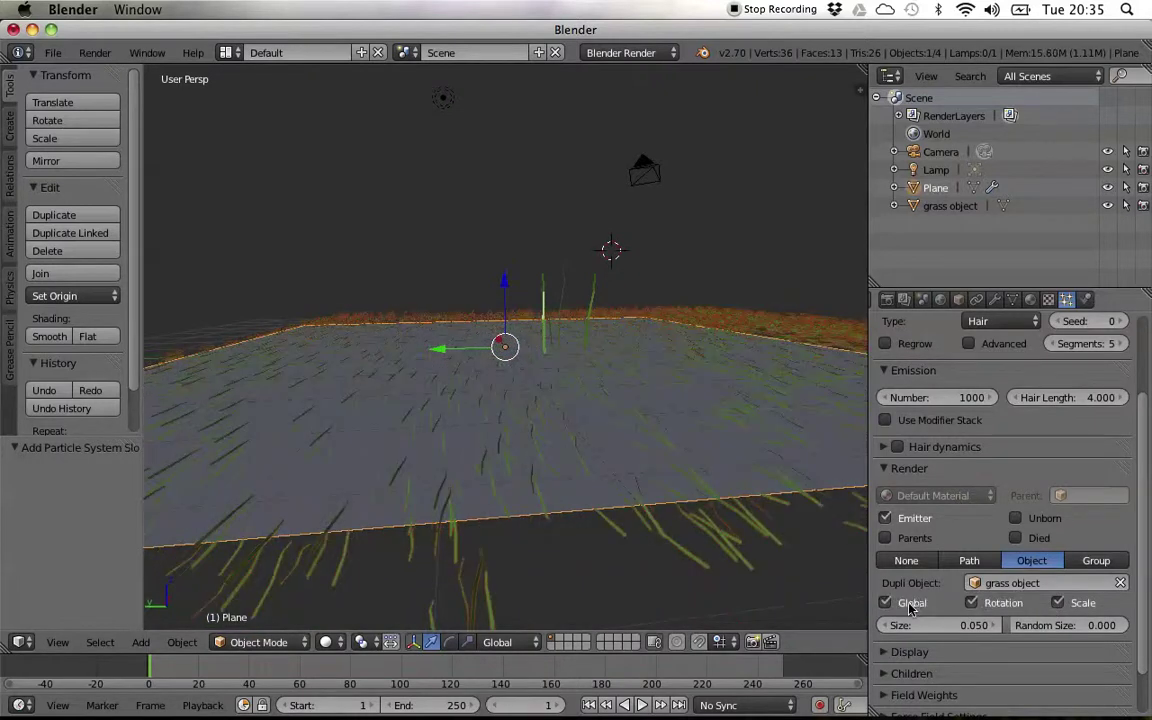
middle_drag(690, 480, 671, 452)
click(975, 602)
click(912, 603)
middle_drag(770, 520, 643, 469)
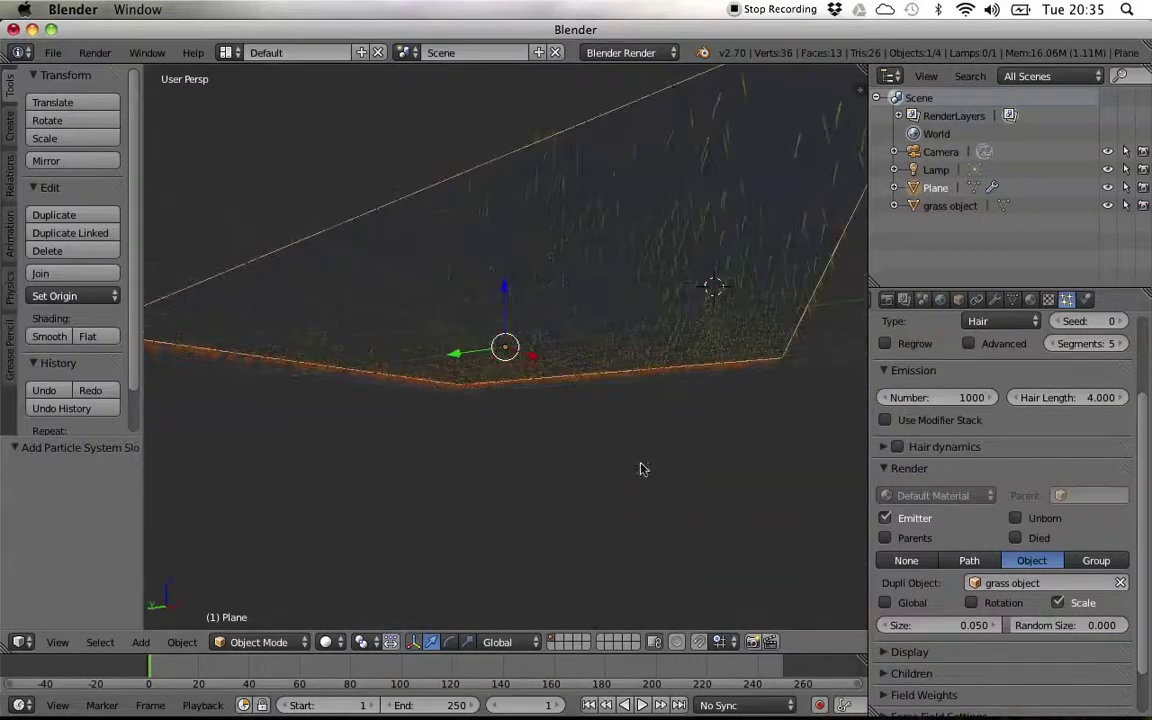
Step: Turn off Emitter rendering for the particle system, then compare Path rendering and return to Object
click(885, 518)
middle_drag(694, 362, 705, 420)
scroll(657, 401, up, 2)
click(969, 560)
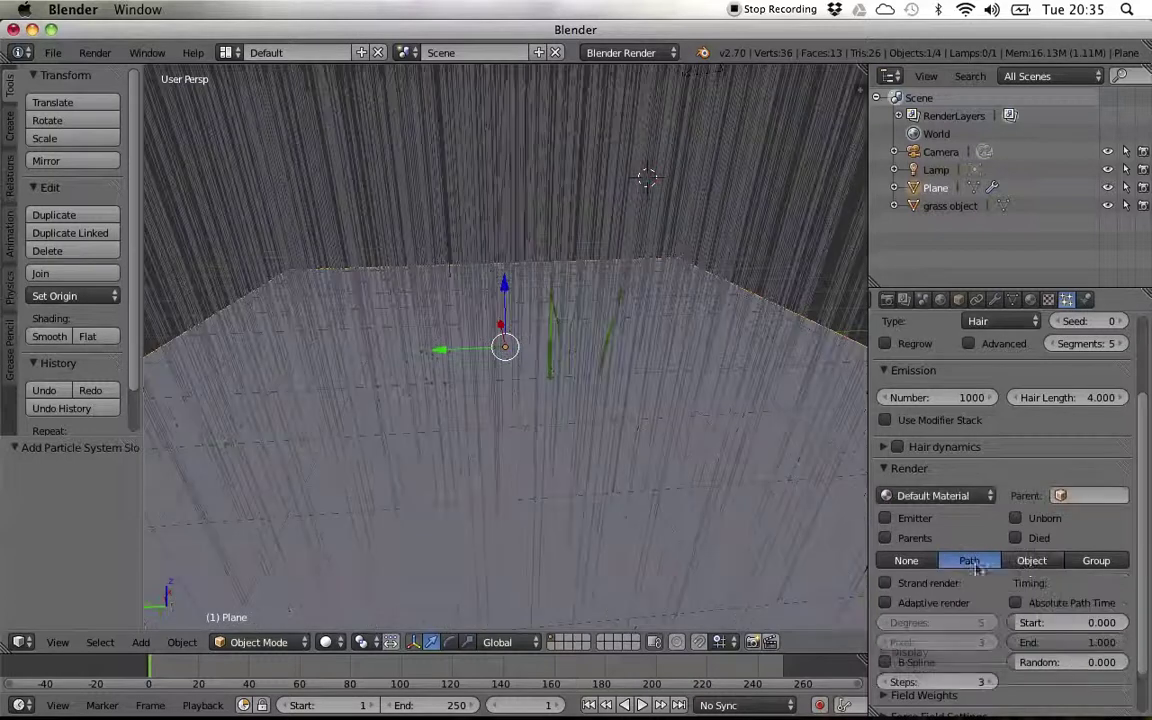
click(1031, 560)
middle_drag(586, 391, 580, 431)
Step: Rotate the grass until the scattered blades stand up from the plane, ending with a turn of about 20.2° around Y
click(450, 642)
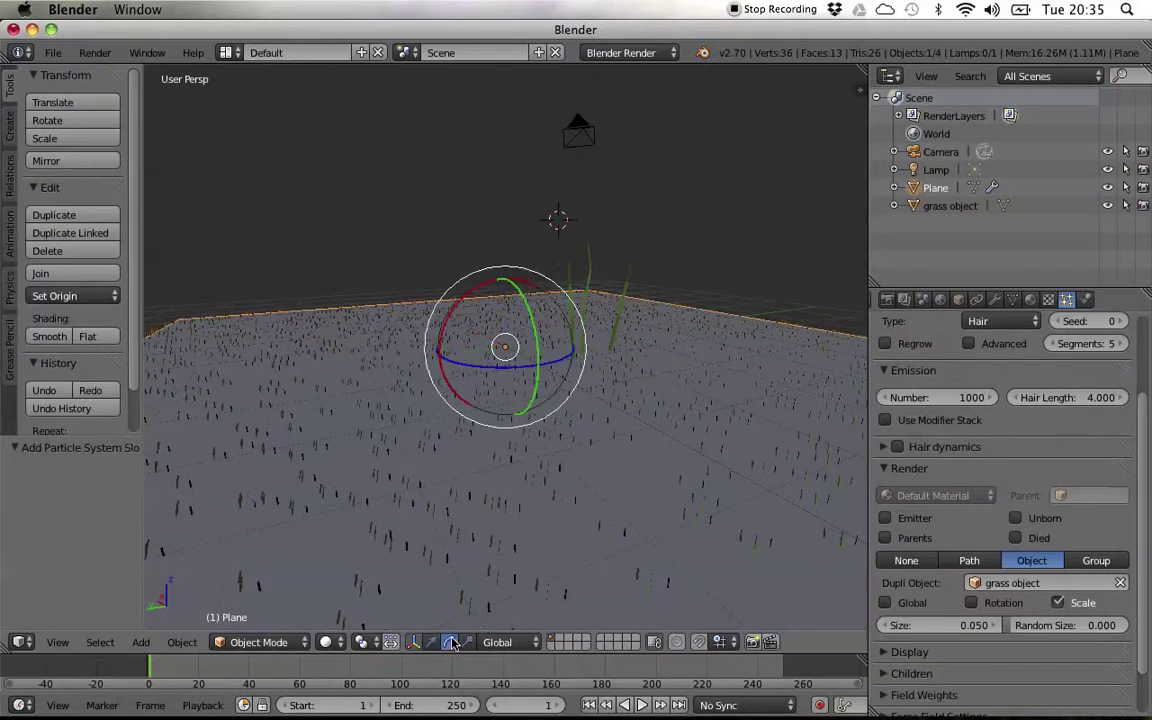
middle_drag(541, 328, 618, 356)
drag(563, 355, 383, 282)
middle_drag(586, 342, 535, 312)
drag(532, 315, 515, 305)
middle_drag(515, 305, 607, 353)
Step: Give the hair particle system Interpolated children to thicken the grass
scroll(1057, 486, down, 2)
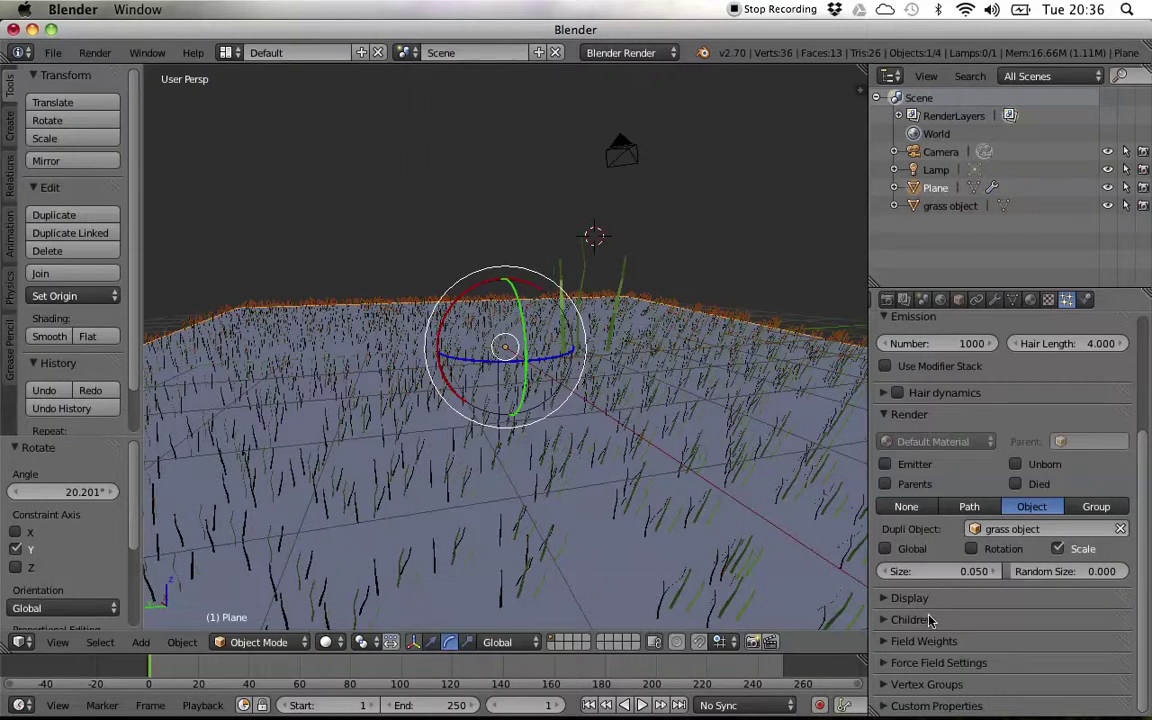
click(913, 620)
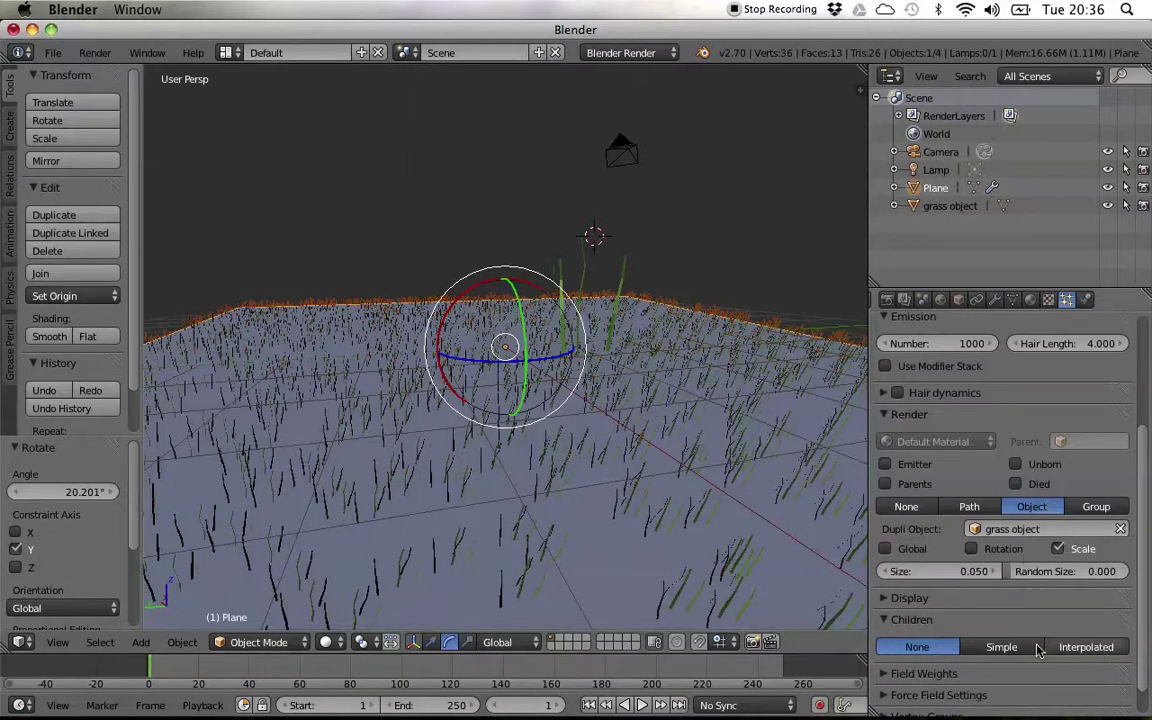
click(1083, 648)
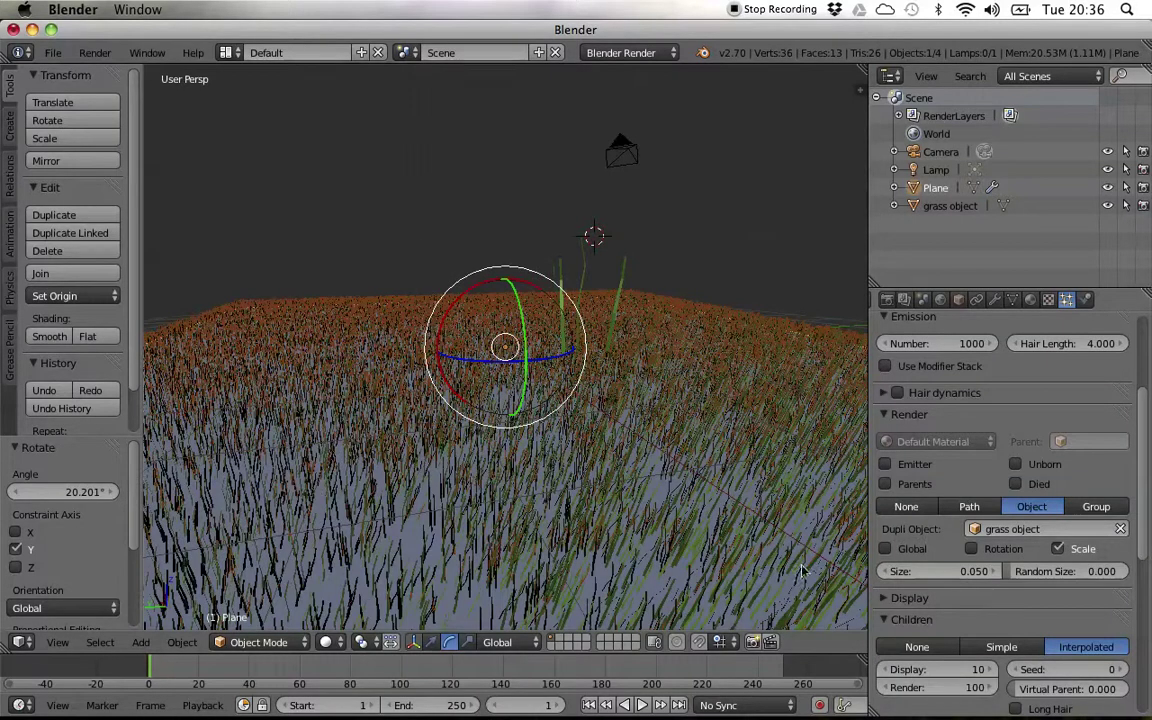
Step: Inspect the denser grass up close and set the children's Random roughness to 0.024
scroll(533, 497, up, 5)
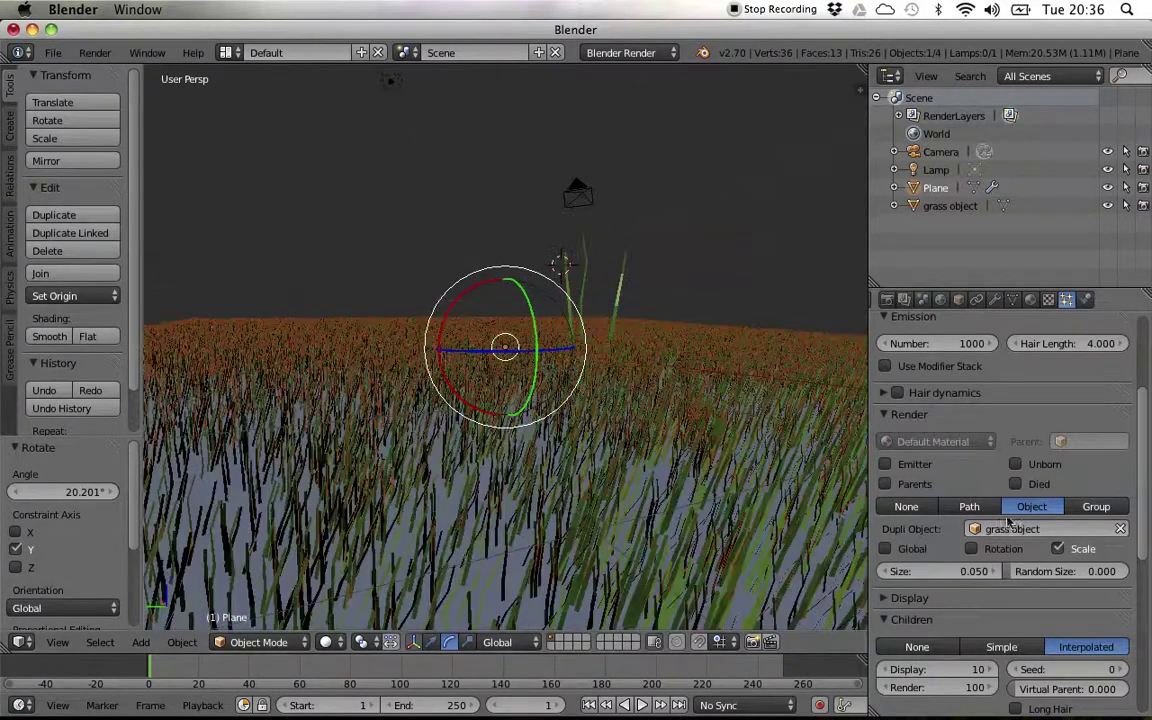
scroll(919, 475, down, 6)
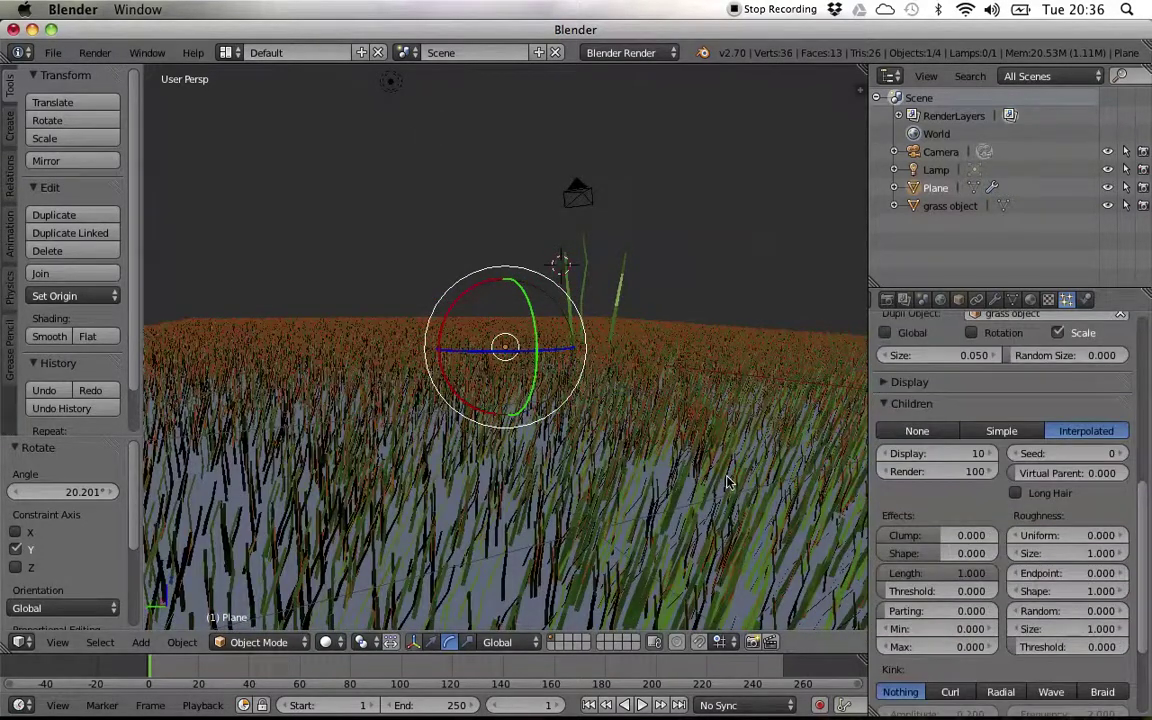
scroll(728, 483, down, 2)
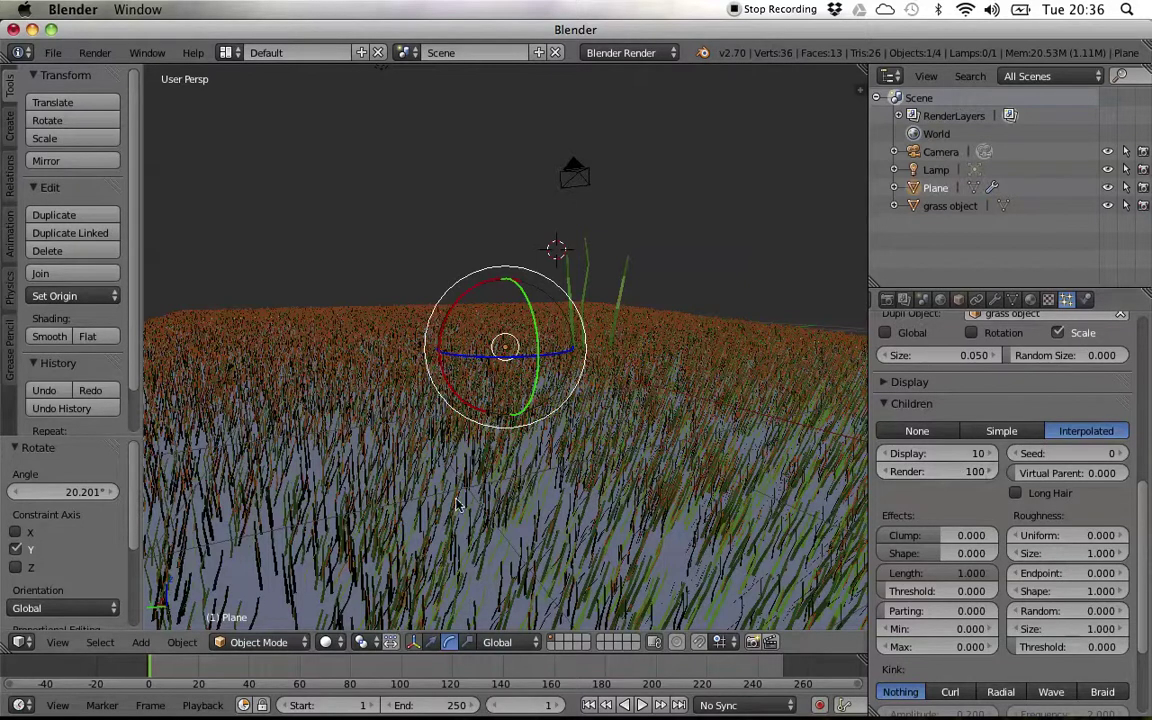
scroll(418, 508, up, 2)
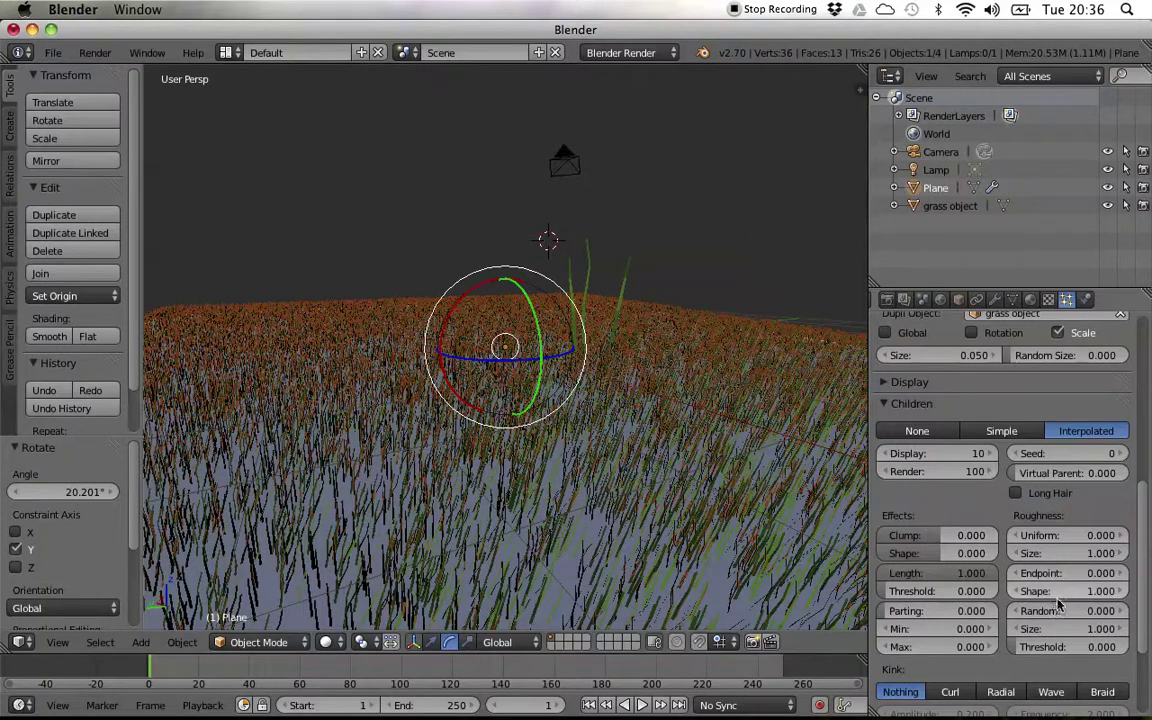
drag(1058, 603, 1055, 617)
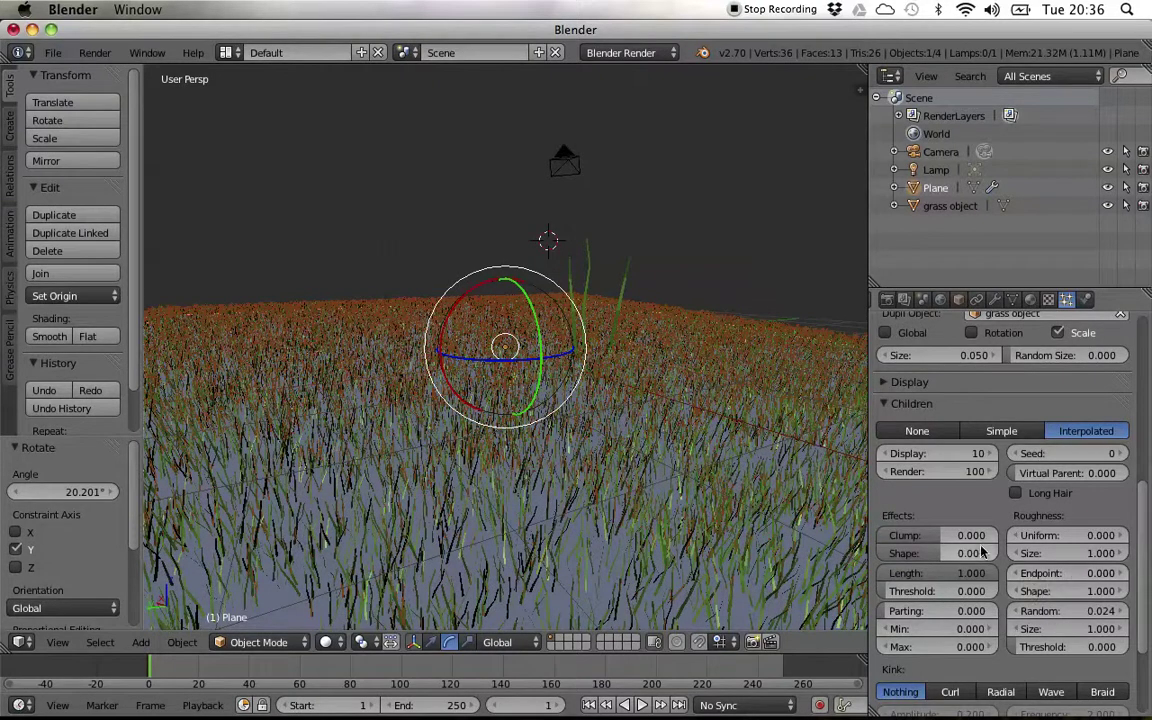
Step: Try a negative Clump of about -0.283 on the child particles and check the grass from above
drag(950, 537, 906, 524)
scroll(587, 332, down, 1)
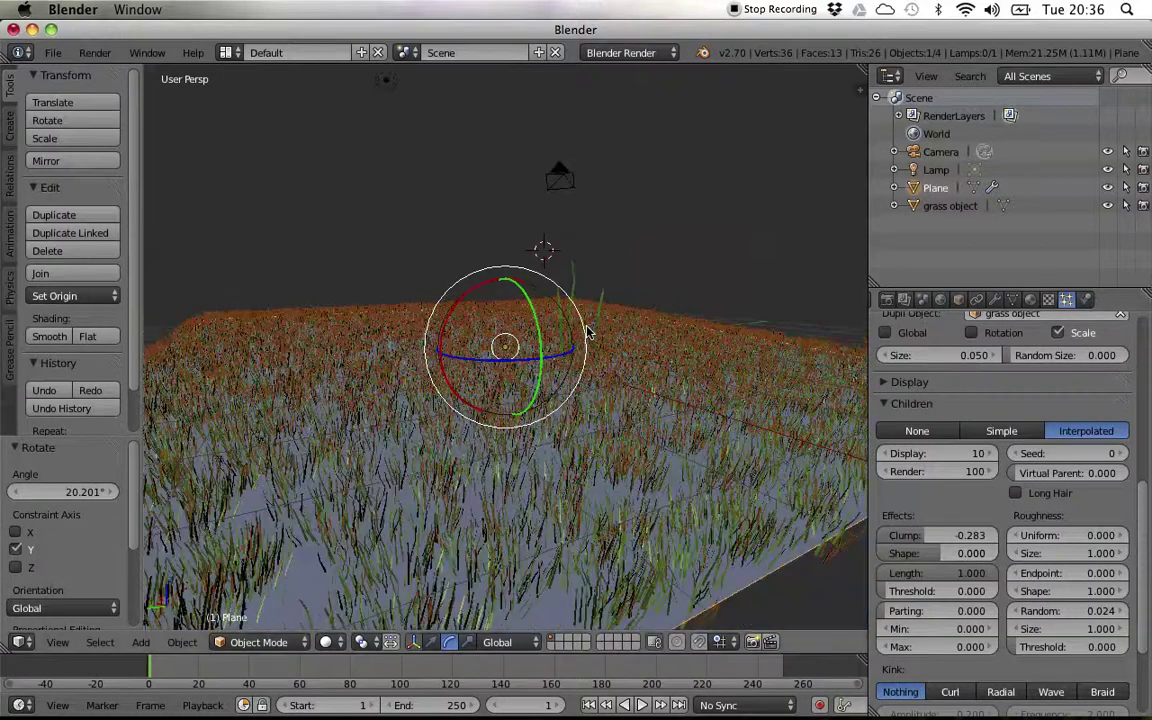
middle_drag(789, 398, 709, 438)
scroll(720, 376, down, 1)
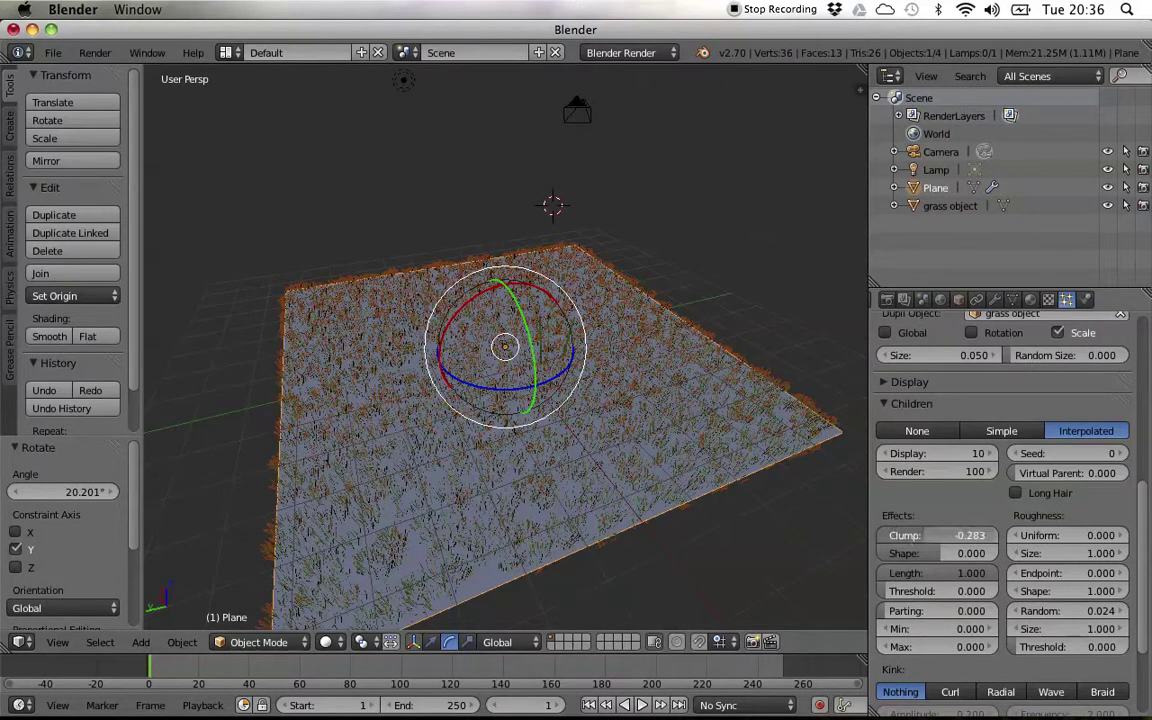
Step: Set the children's Clump to 0.236, Shape to 0.267 and Uniform roughness to 0.011
drag(921, 535, 965, 539)
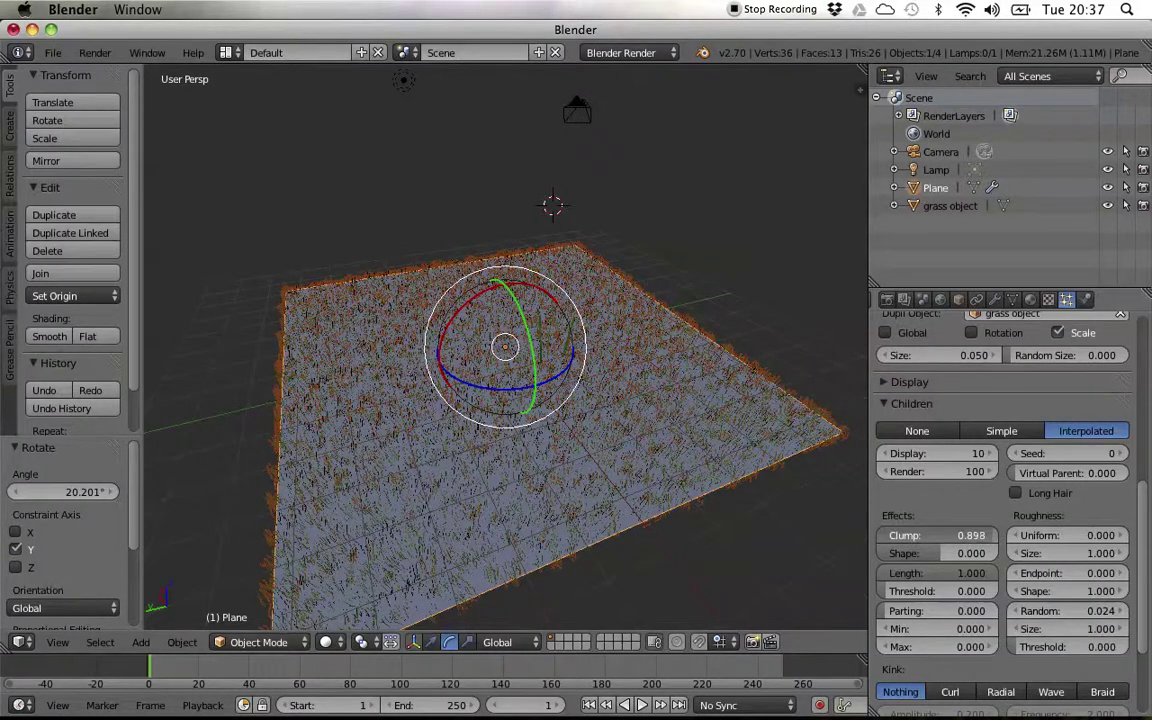
drag(965, 537, 930, 537)
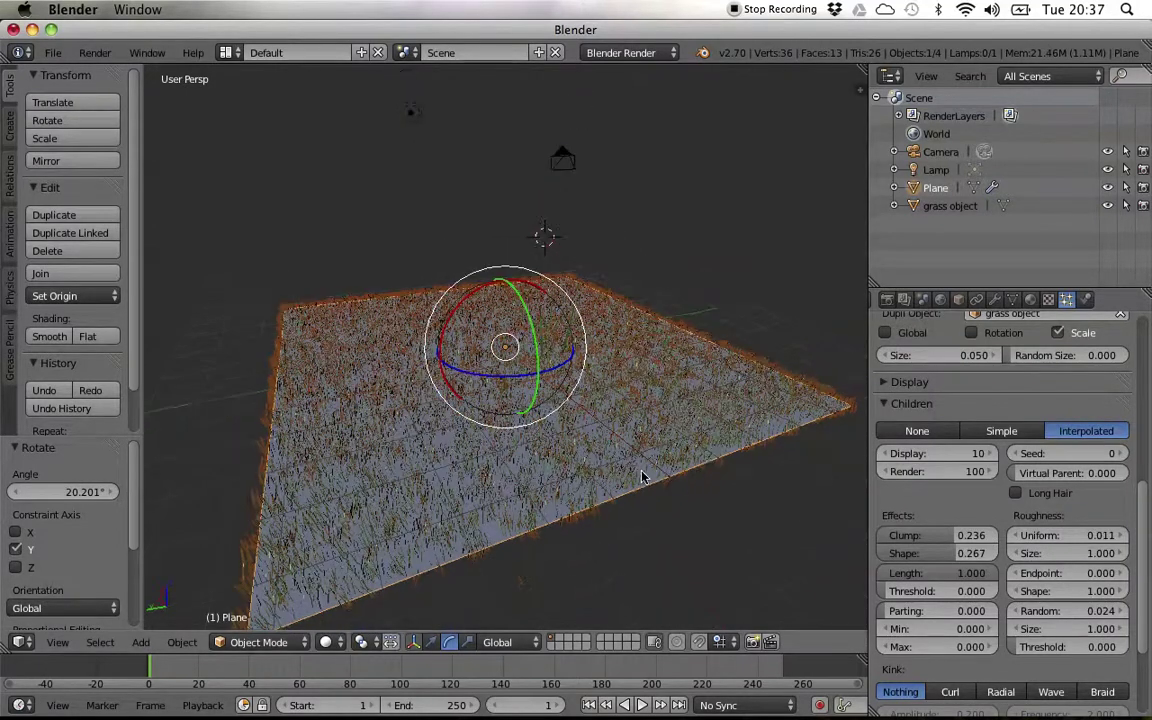
scroll(643, 477, up, 3)
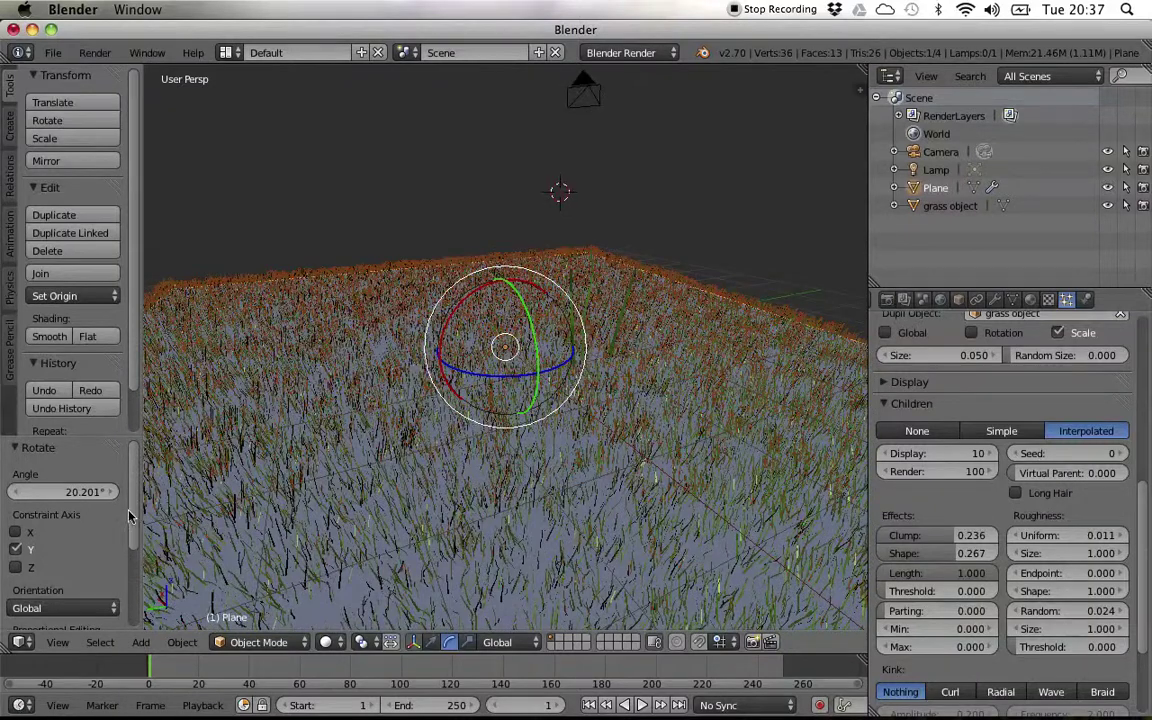
Step: Align the active camera to the current view over the grass field
click(57, 642)
mouse_move(176, 452)
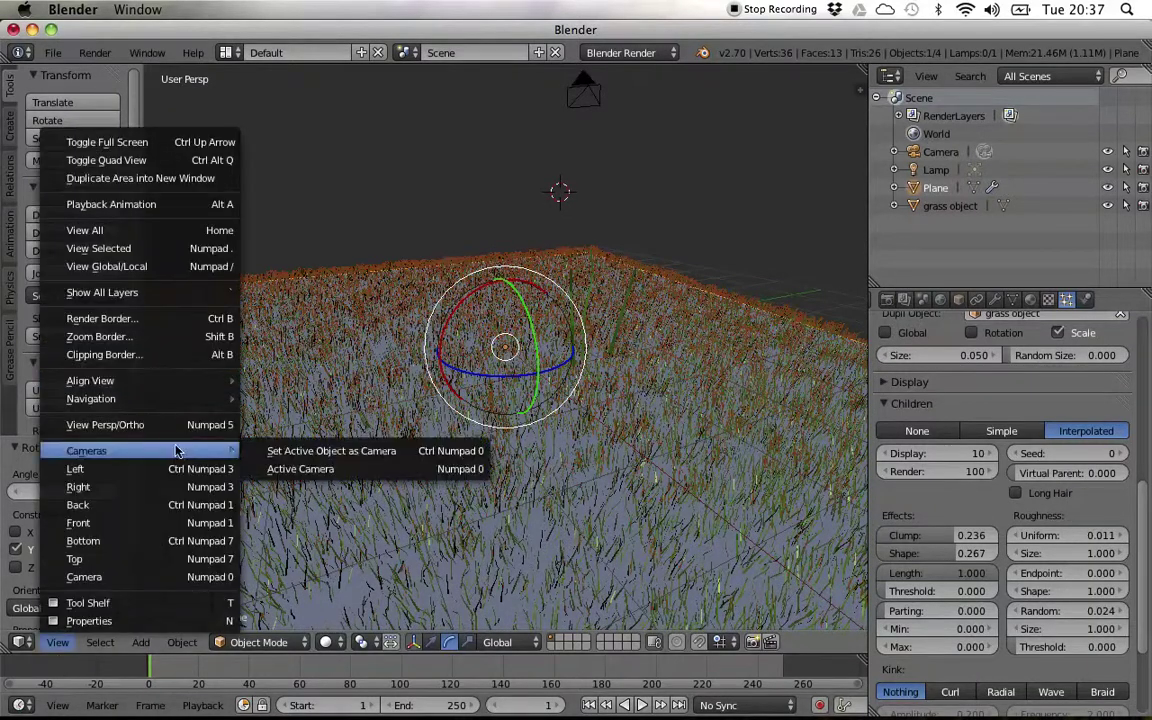
mouse_move(170, 380)
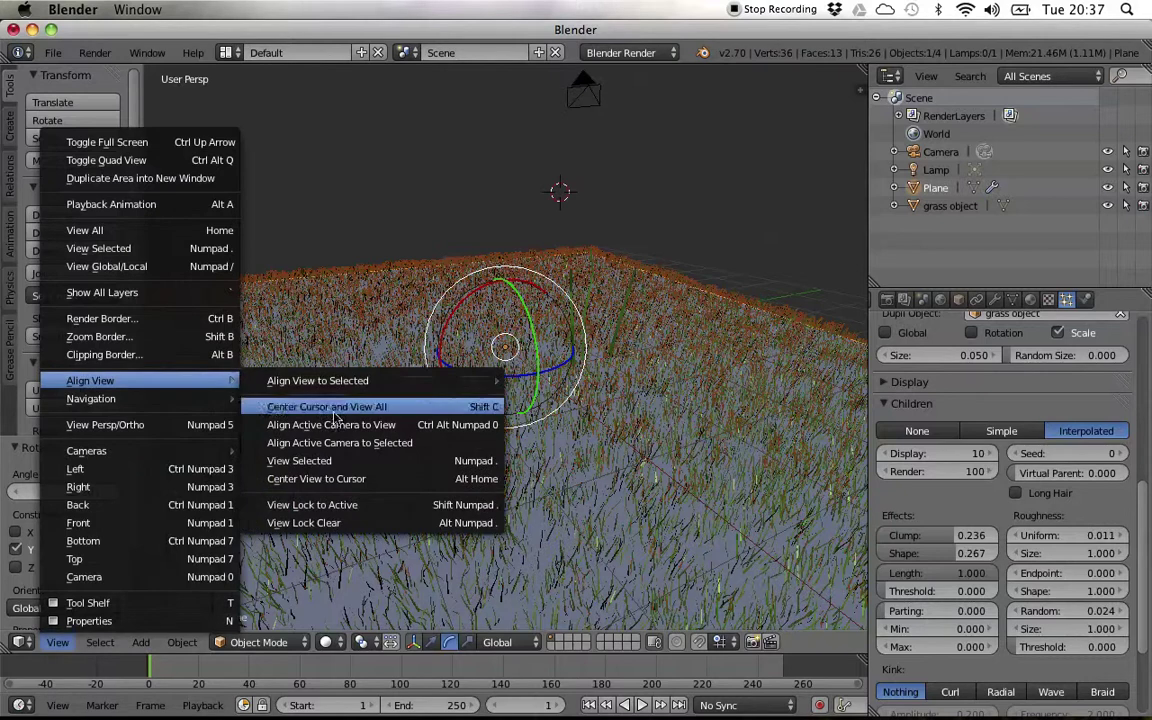
click(383, 428)
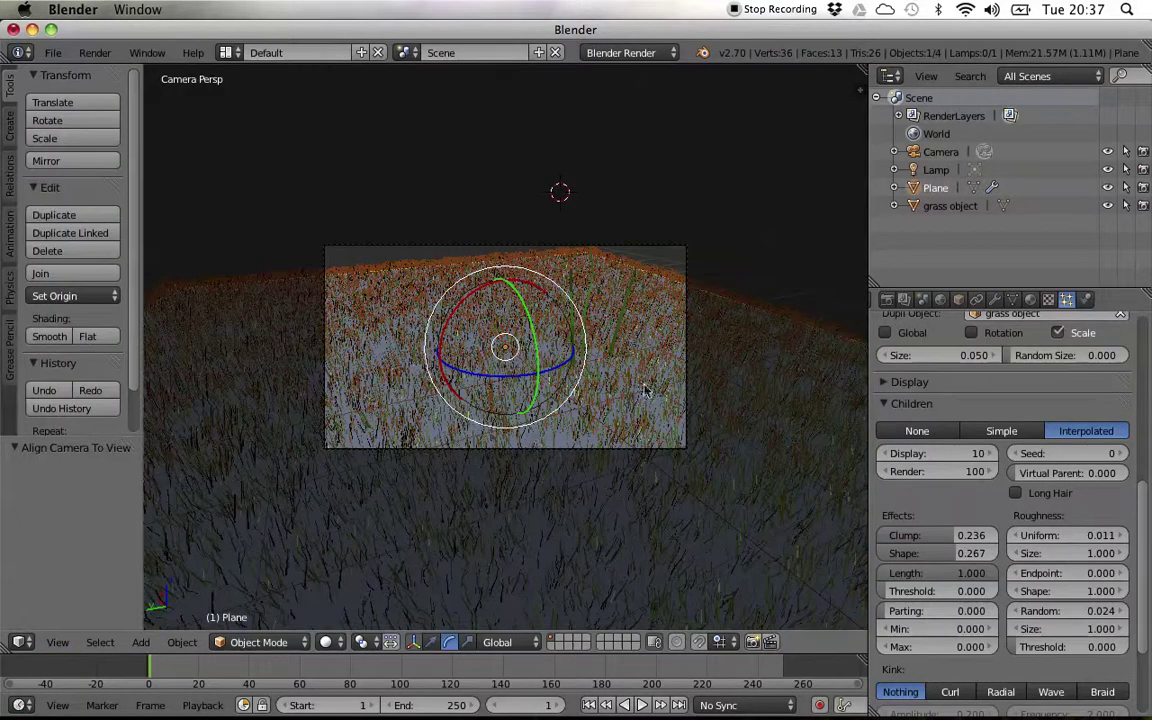
Step: Select the camera and lower it to a Z location of 0.95322
click(941, 152)
drag(913, 432, 944, 432)
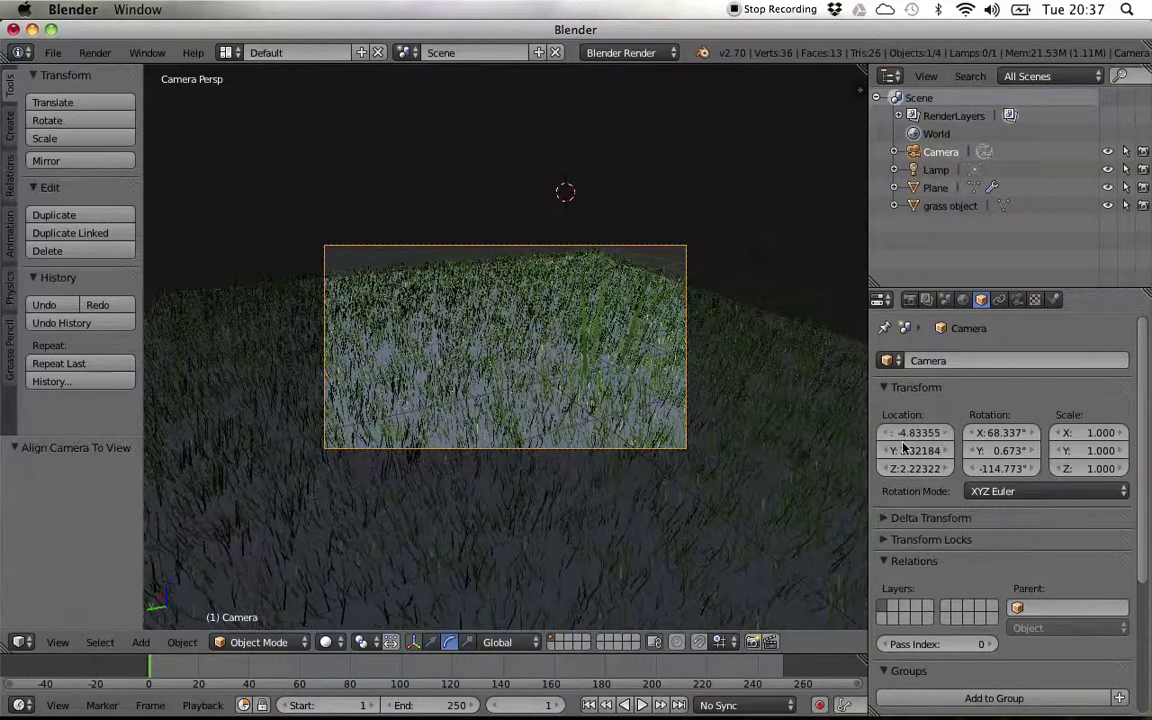
click(907, 452)
click(946, 404)
click(944, 393)
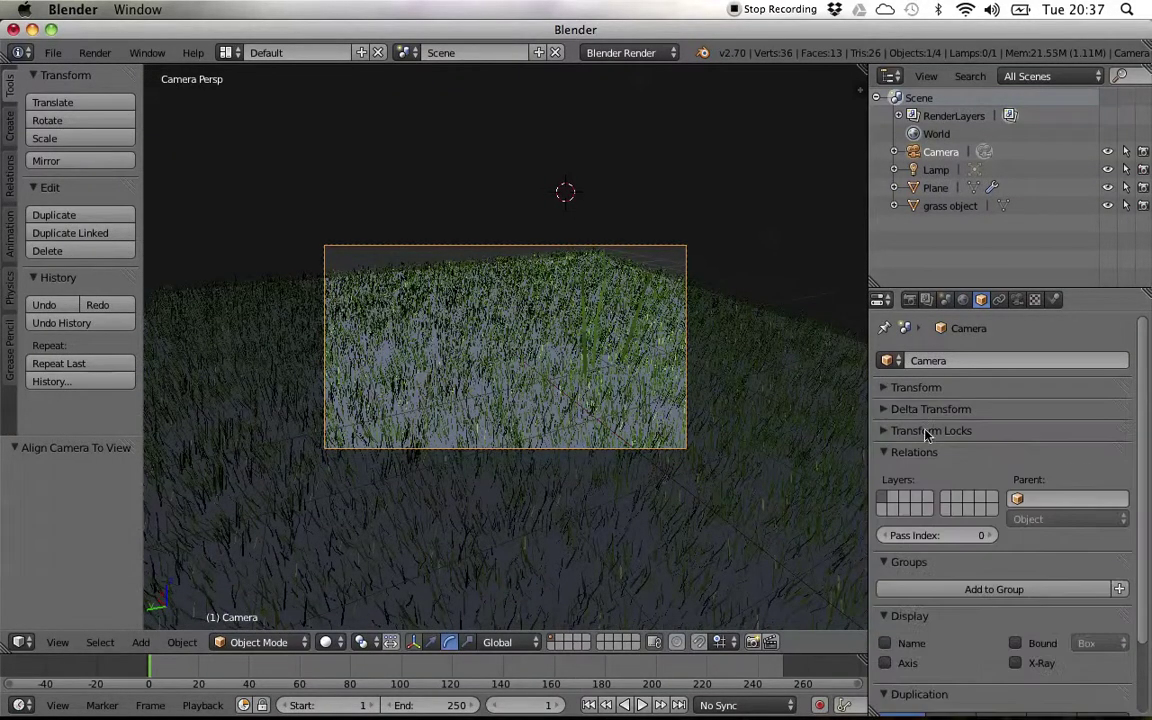
click(926, 386)
drag(921, 472, 822, 472)
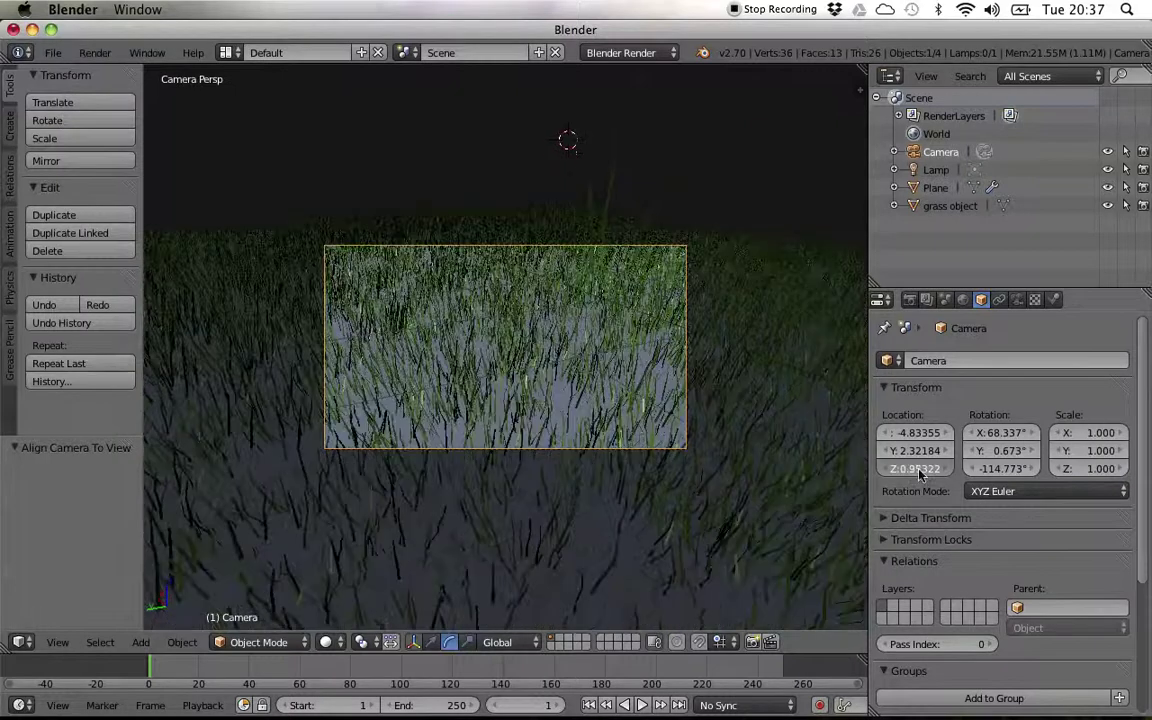
Step: Tilt the camera to an X rotation of 79.337°
click(1031, 434)
click(1031, 434)
click(1031, 434)
click(1031, 434)
click(1031, 434)
click(1031, 434)
click(1031, 434)
click(1031, 434)
click(1031, 434)
click(1031, 434)
click(1031, 434)
click(1000, 433)
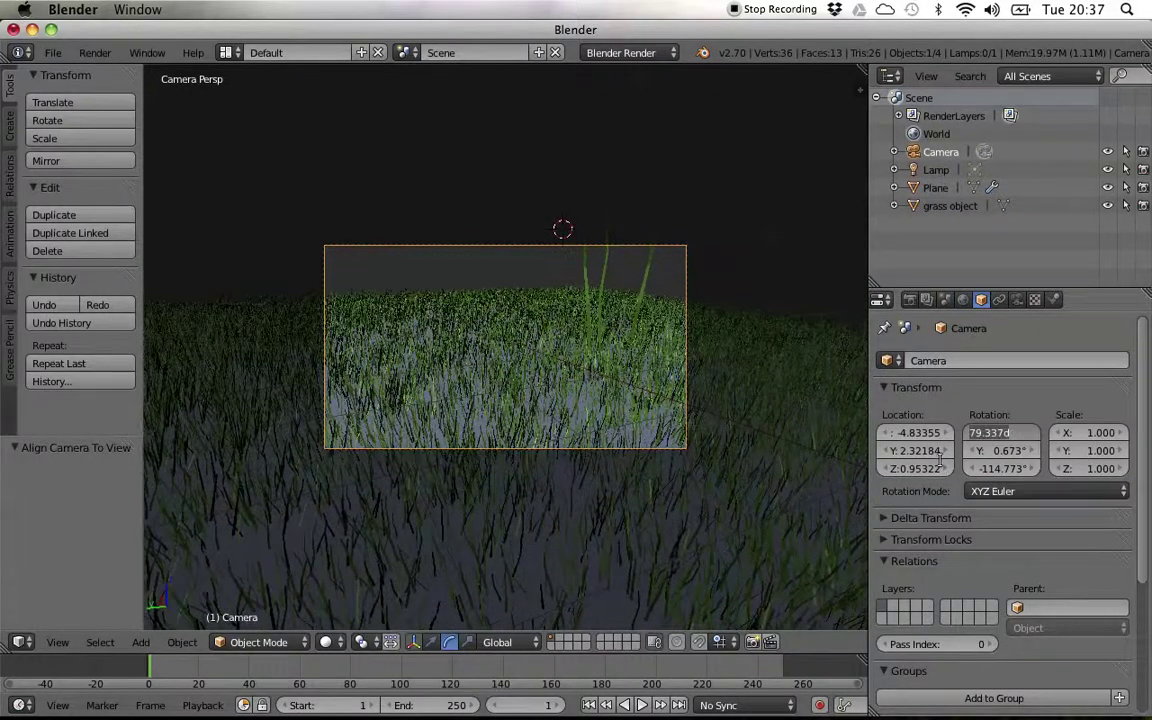
click(964, 416)
Step: Set the camera's Z location to 0.44322 and Z rotation to -160.773°, and try a render
drag(906, 475, 861, 475)
drag(1005, 466, 949, 466)
key(F12)
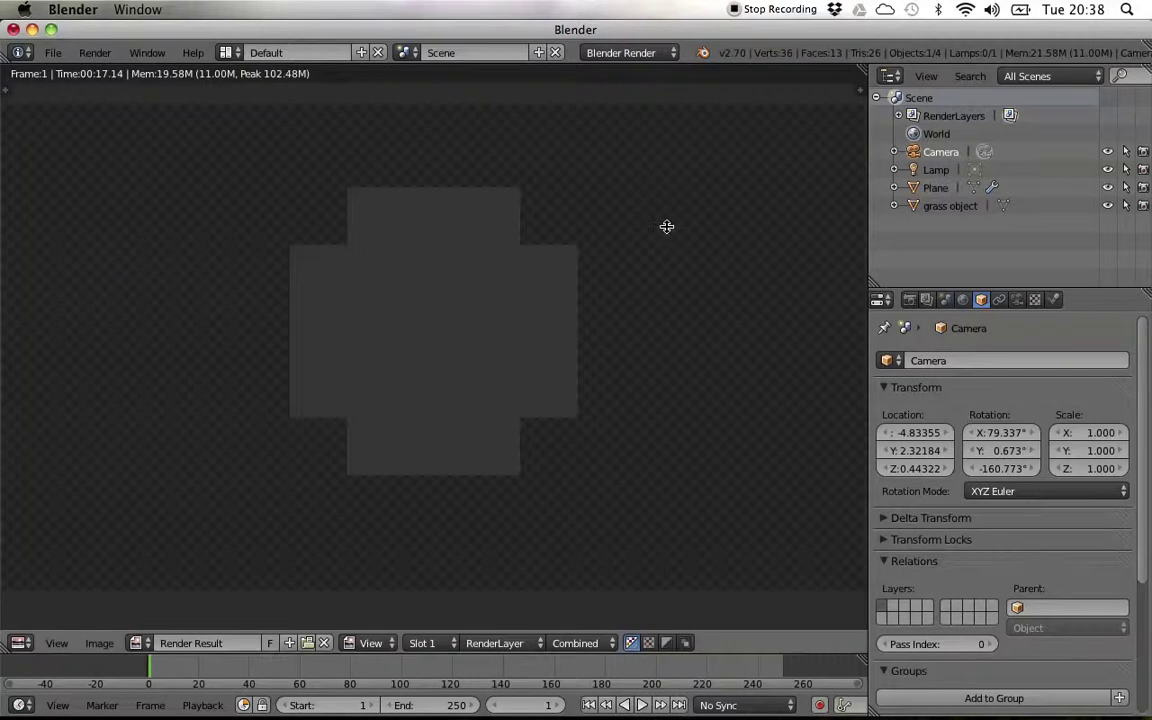
key(Escape)
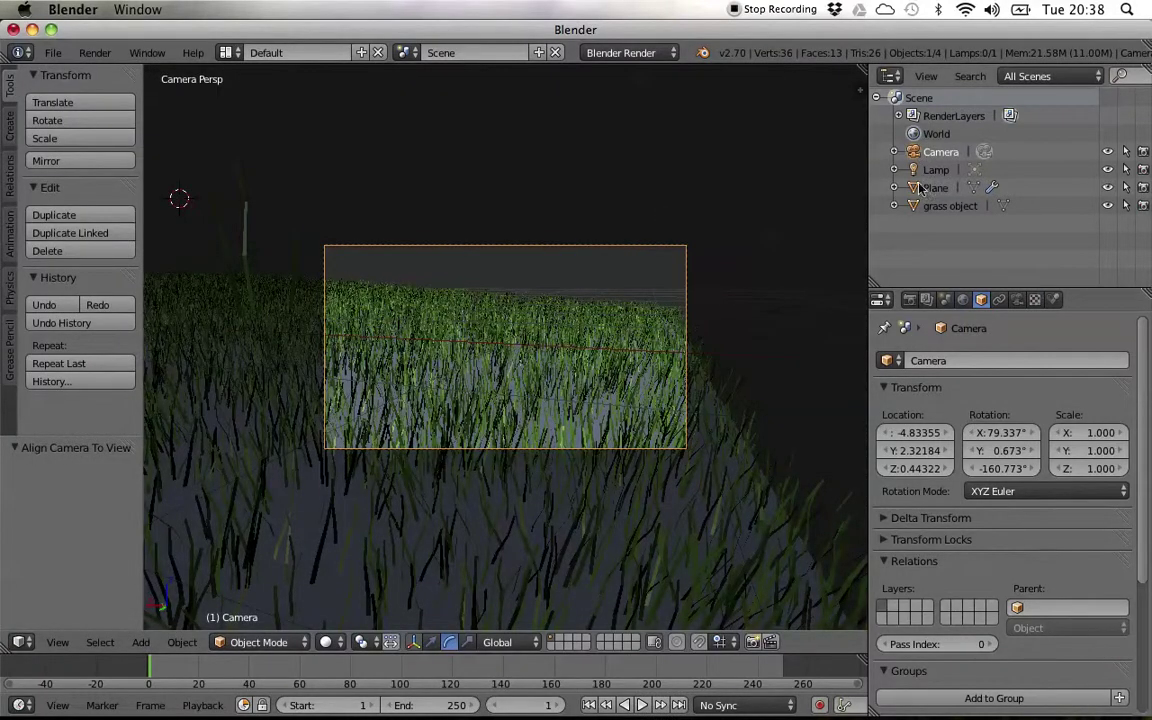
Step: Set the Render count of the plane's child particles to 10
click(930, 189)
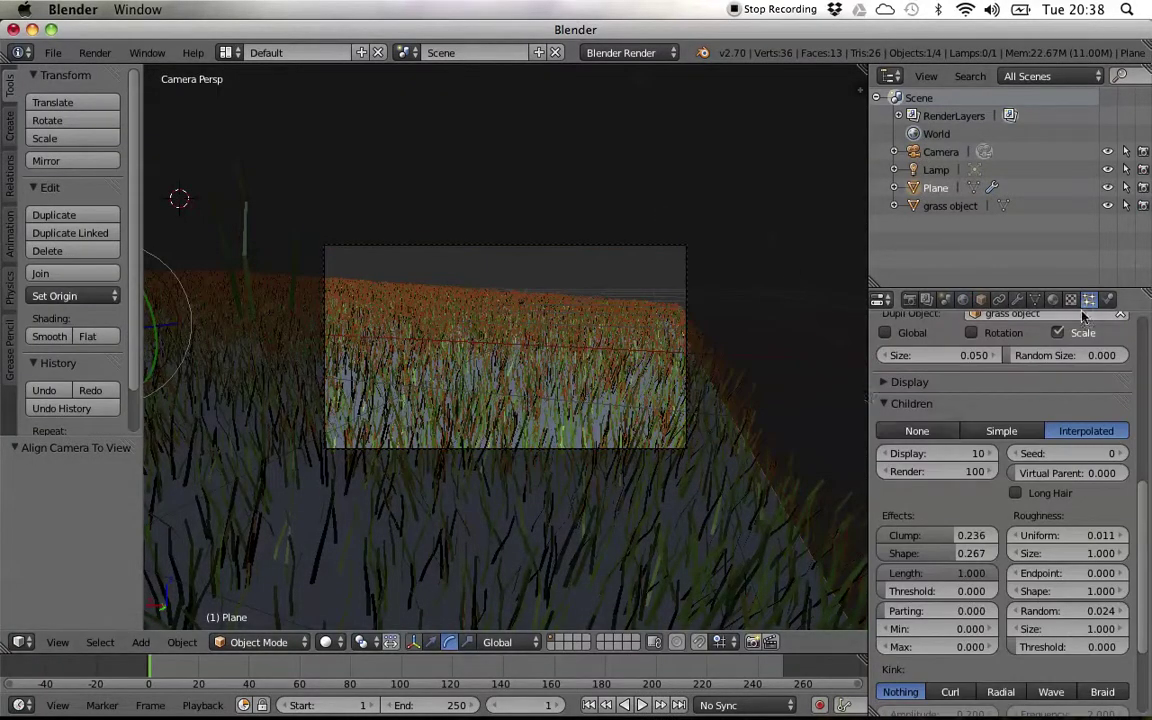
click(948, 472)
text(10)
key(Return)
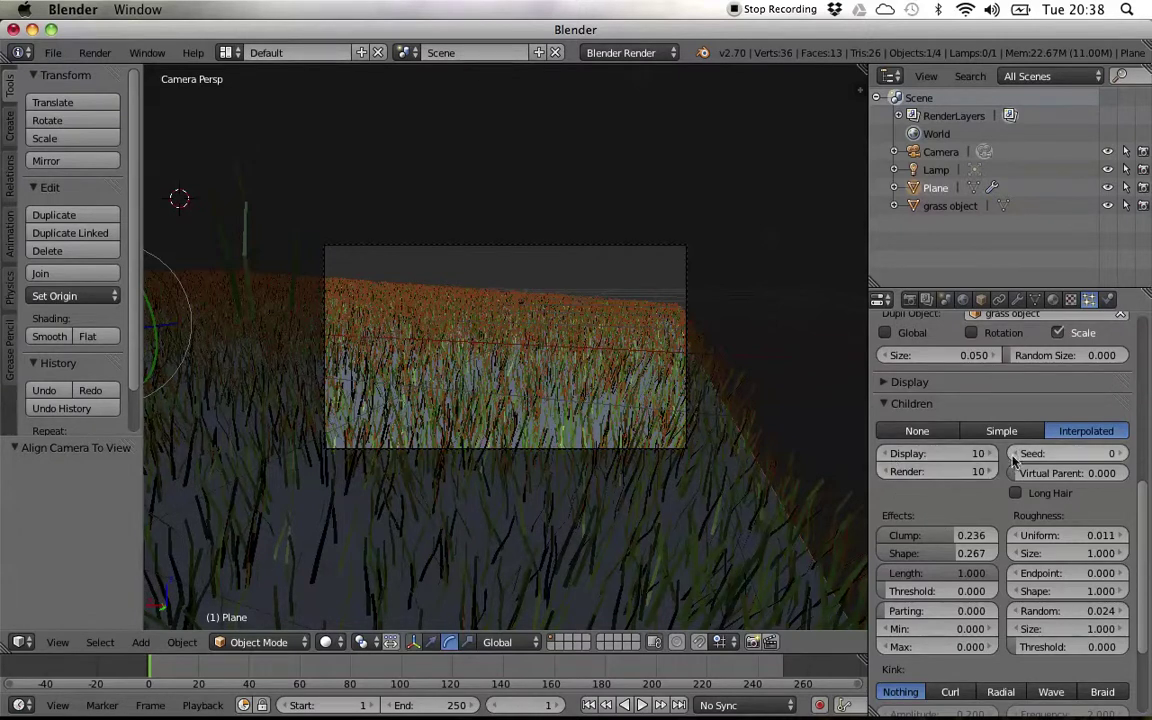
Step: Render the grass from the camera with the reduced child count and return to the 3D view
click(97, 52)
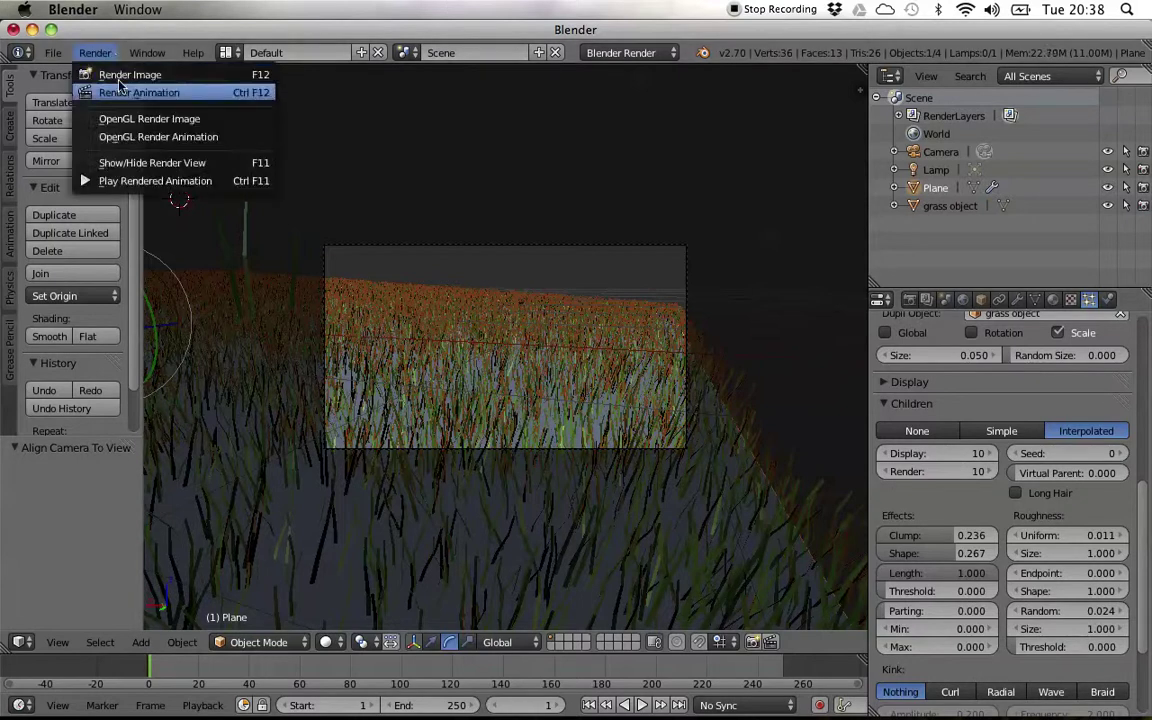
click(121, 91)
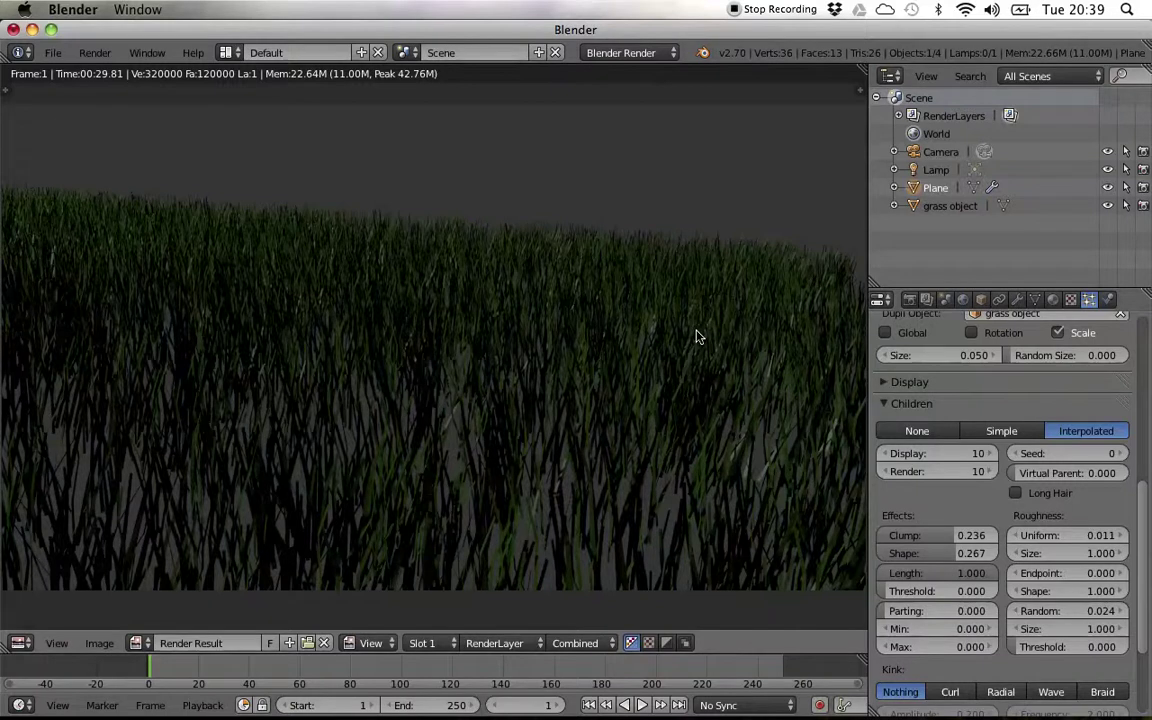
key(Escape)
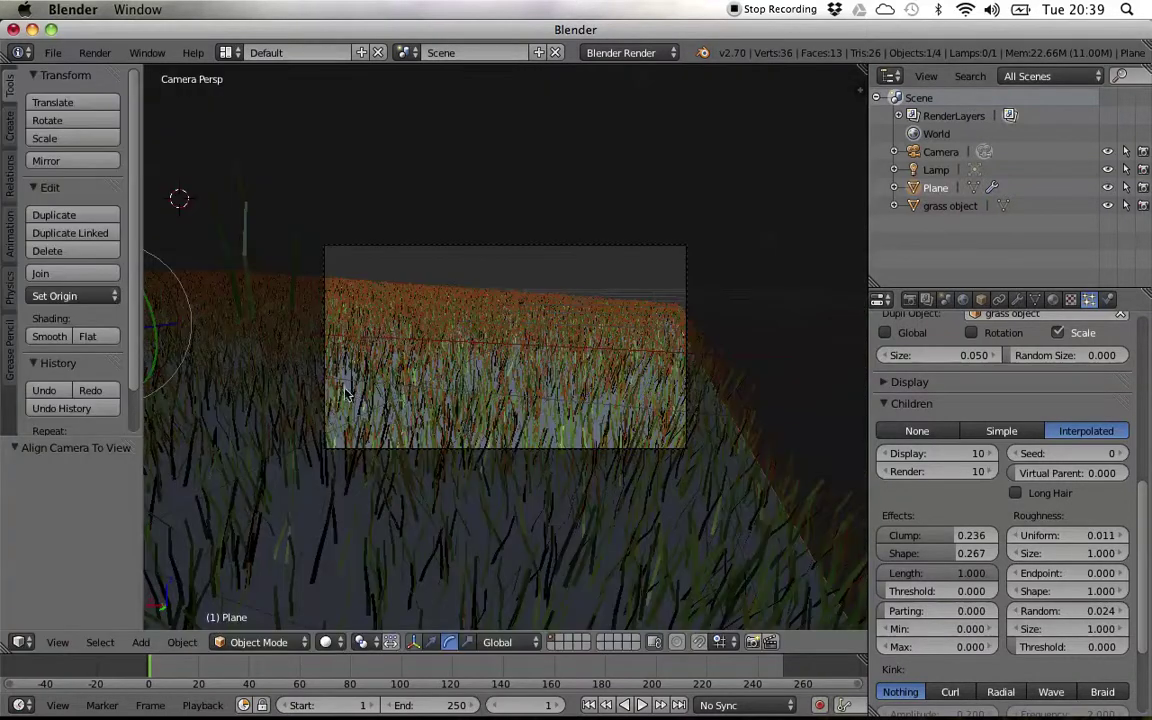
Step: Apply smooth shading to the grass object and leave the camera view
right_click(250, 259)
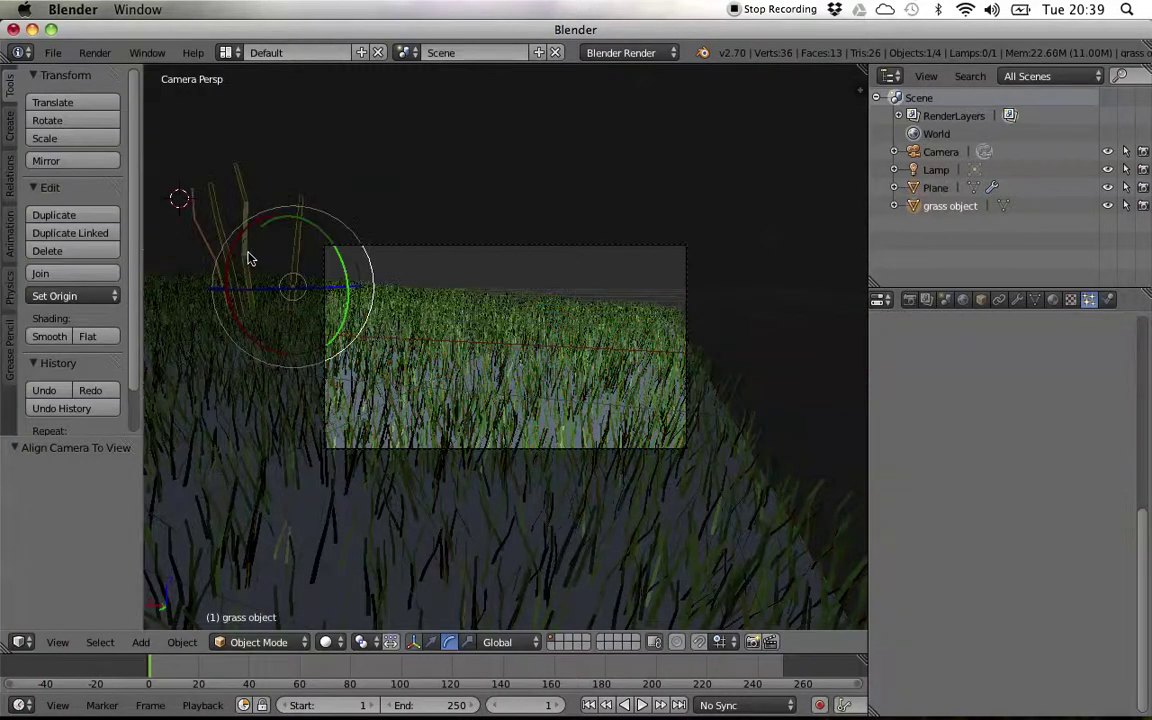
click(50, 340)
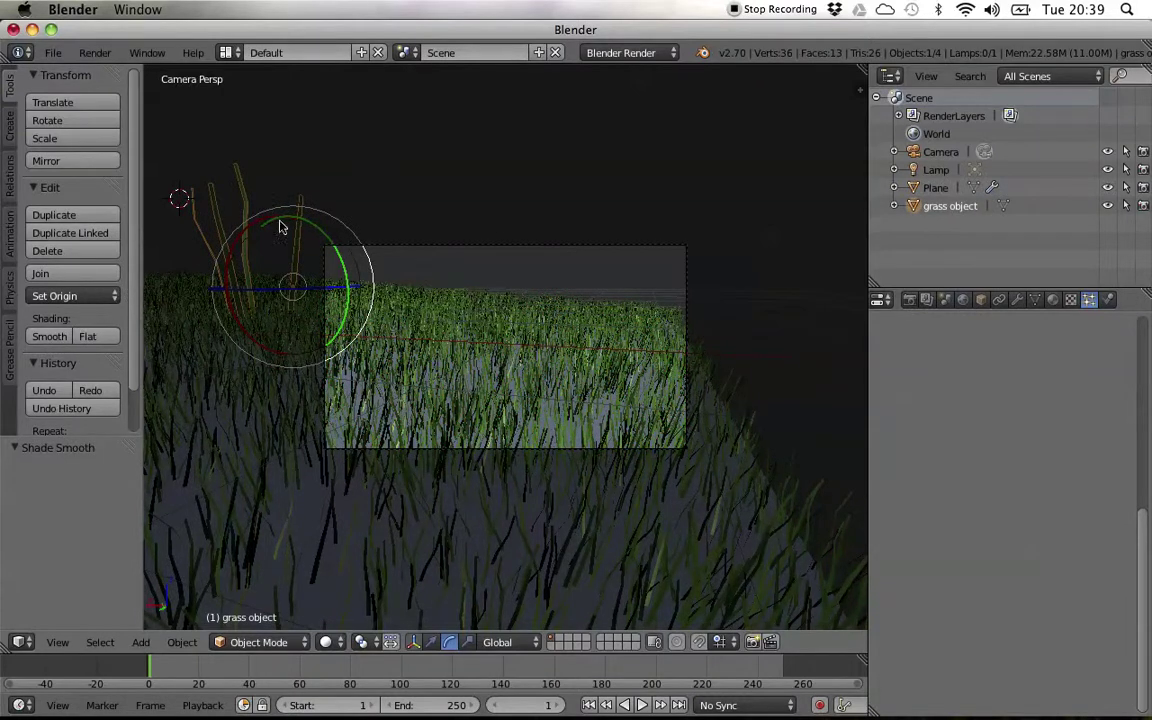
key(KP_0)
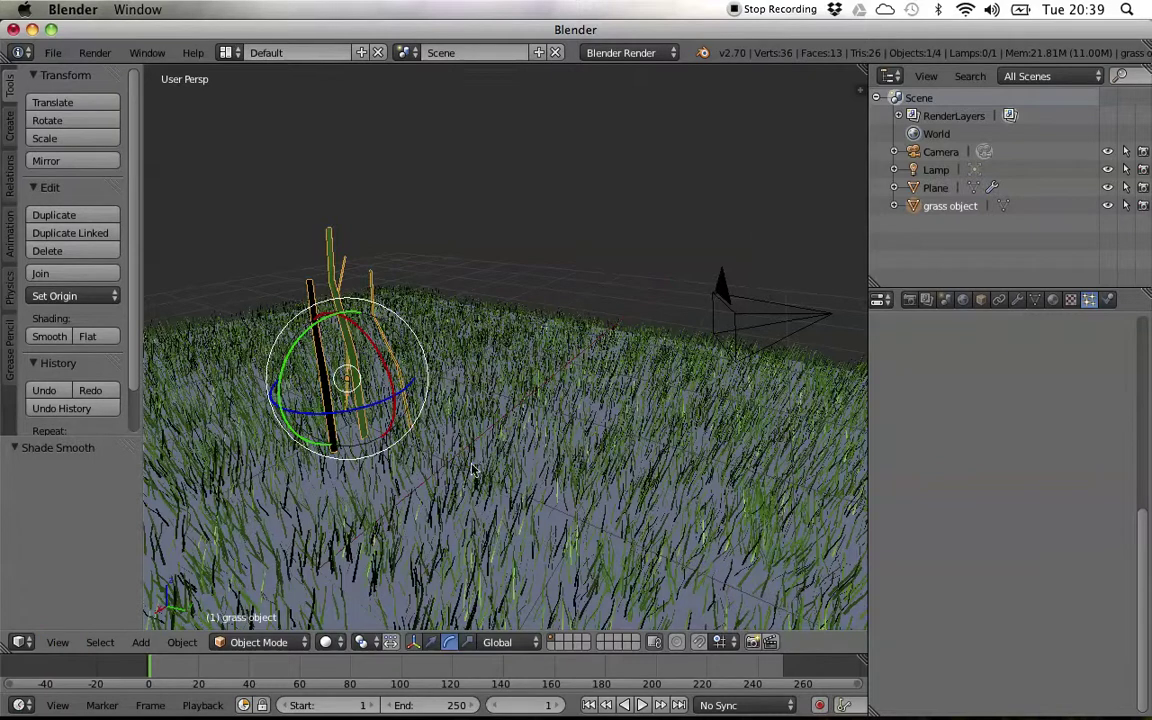
Step: Set the World's Horizon Color to black
click(936, 187)
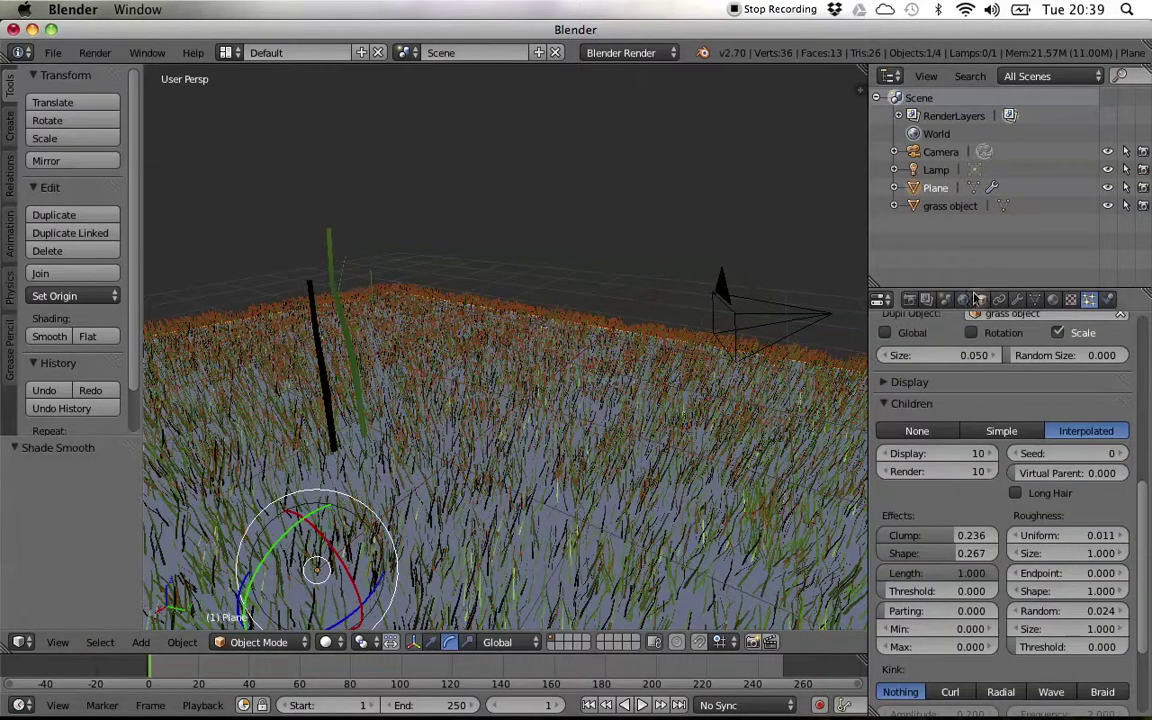
click(963, 300)
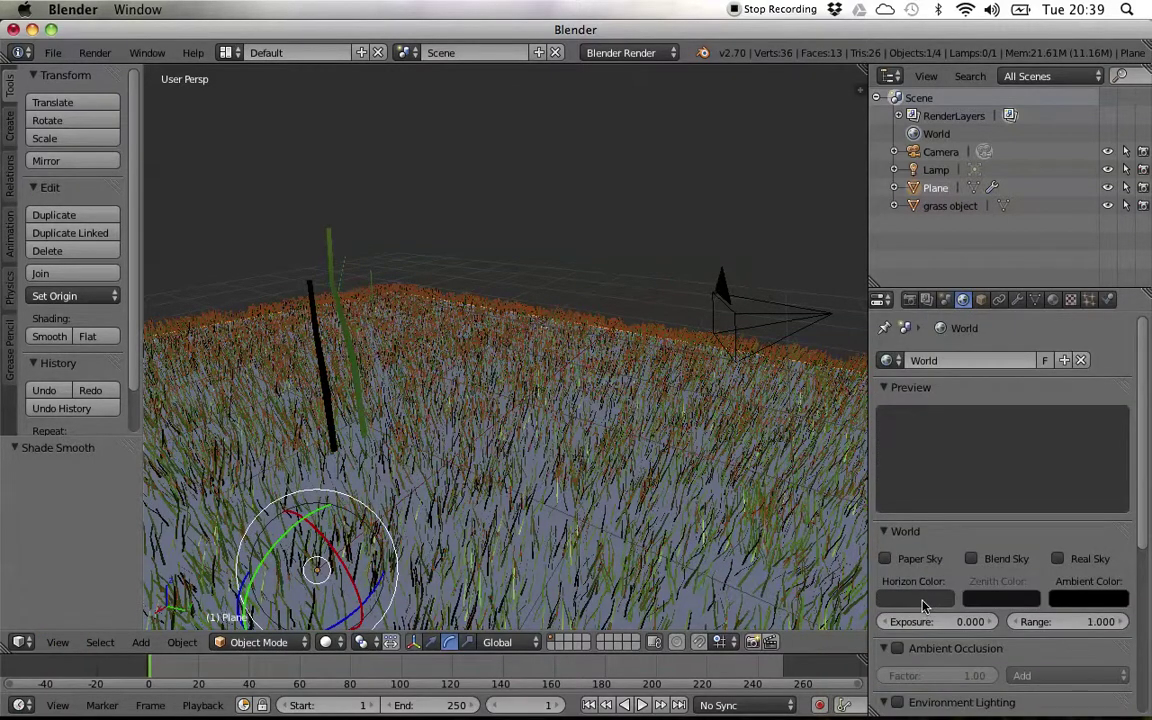
click(923, 605)
drag(1034, 462, 1034, 500)
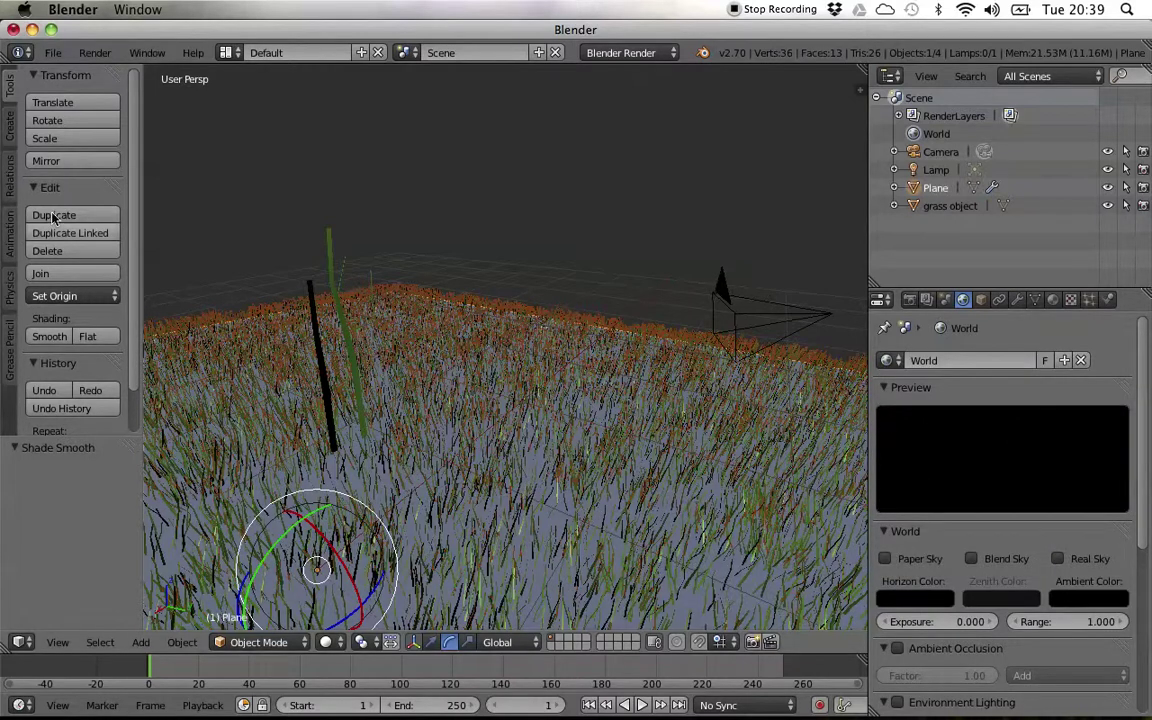
click(9, 125)
click(9, 285)
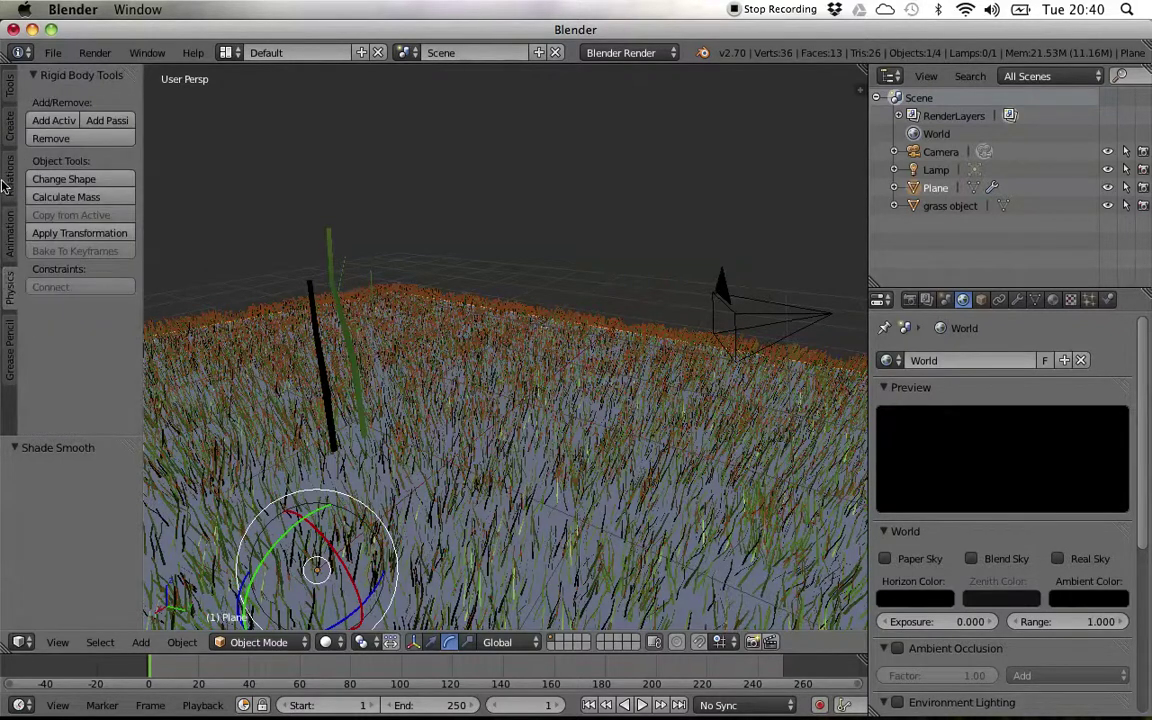
click(5, 323)
click(9, 85)
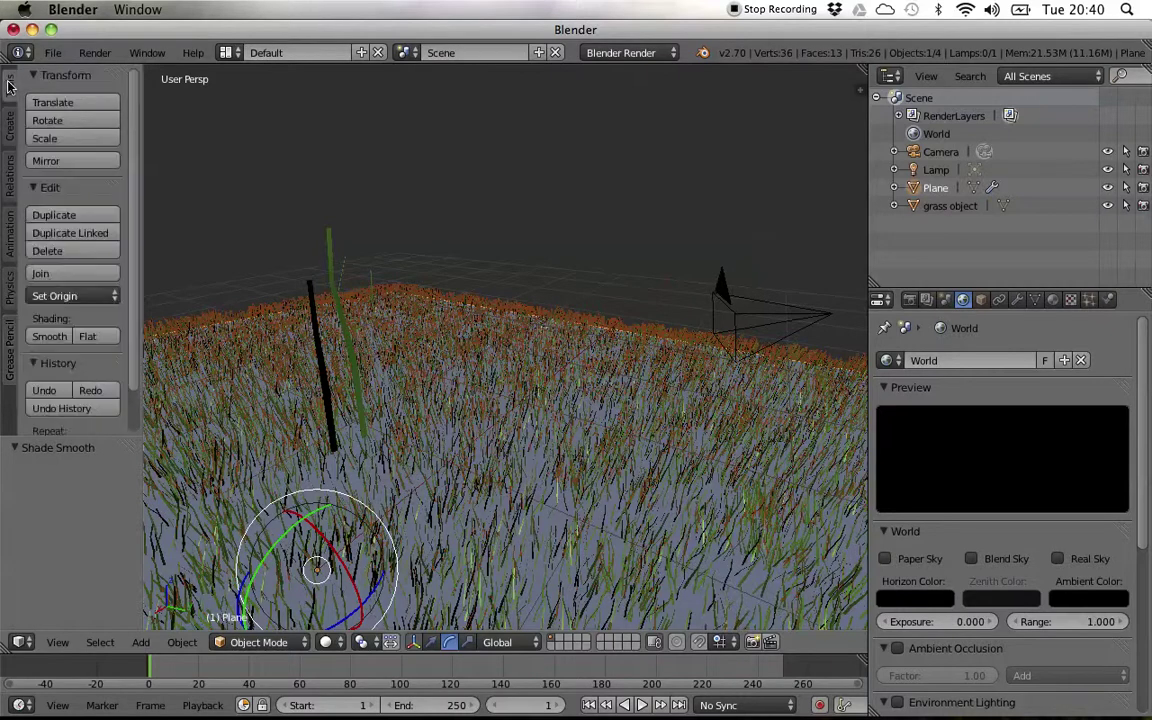
scroll(56, 176, down, 2)
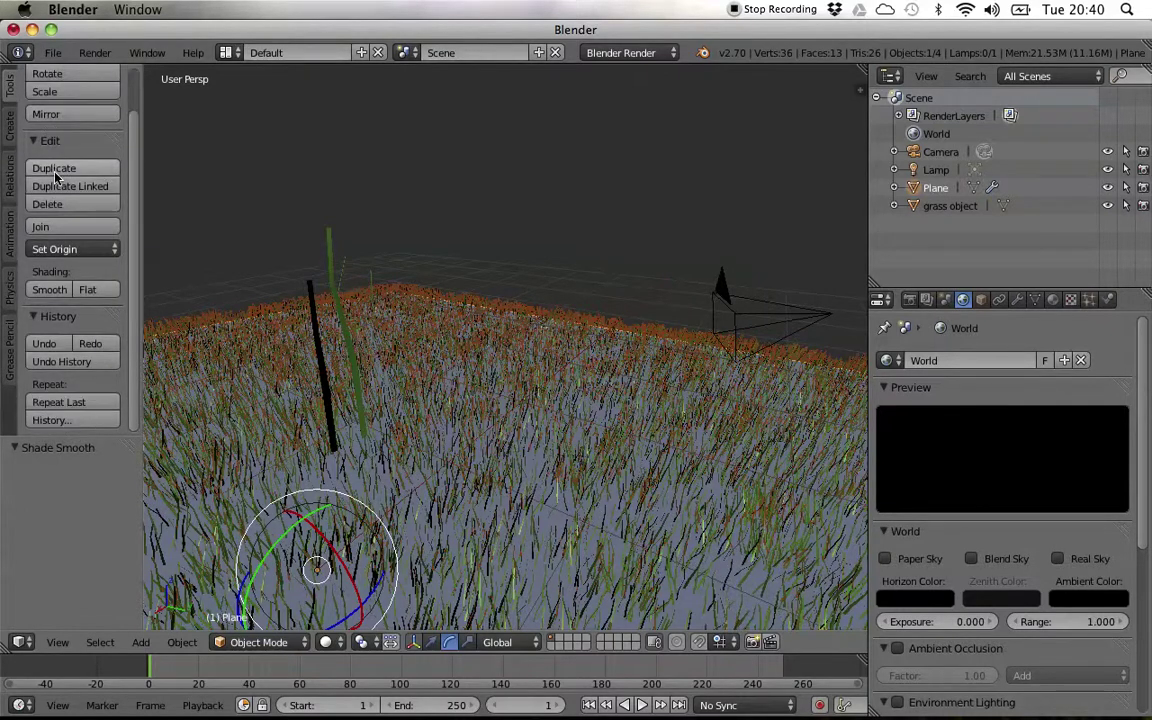
Step: Recalculate the normals of the ground plane in Edit Mode
click(259, 642)
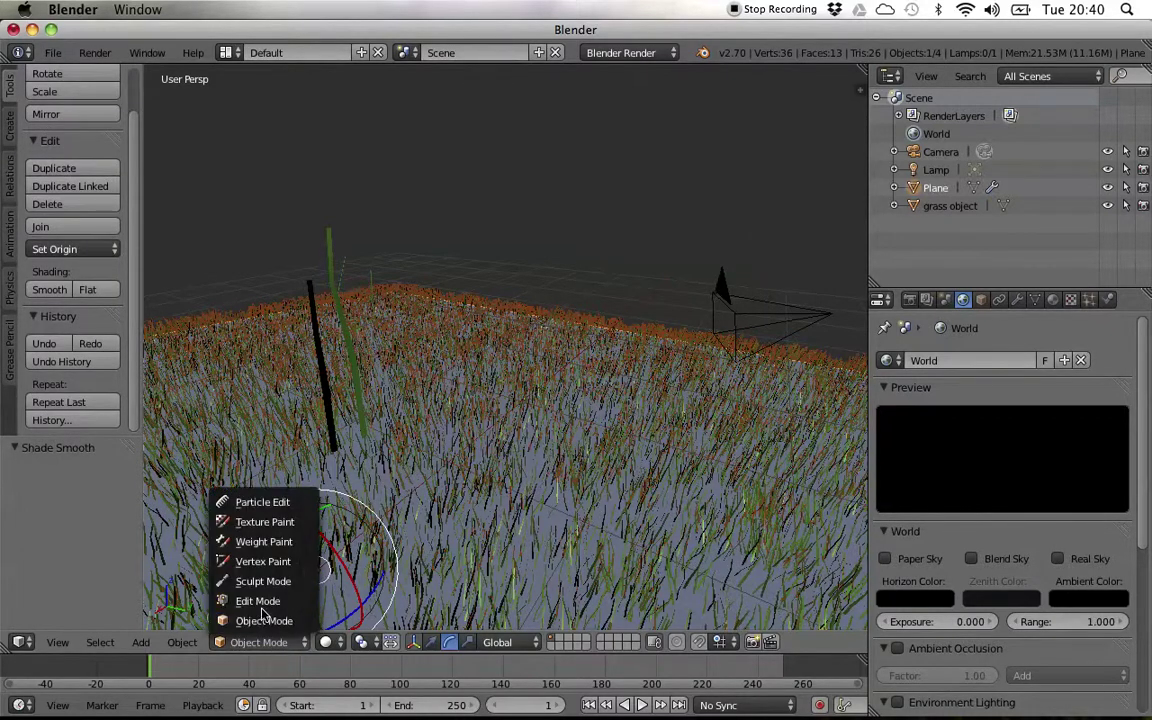
click(258, 601)
scroll(31, 170, up, 2)
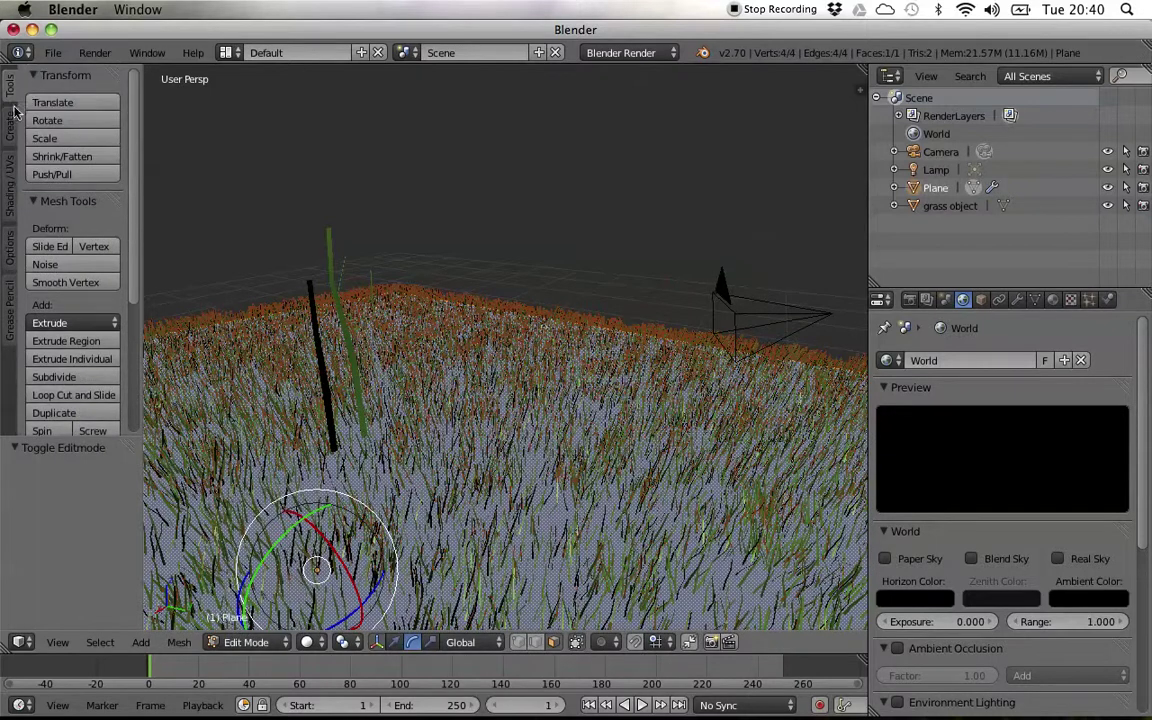
click(8, 180)
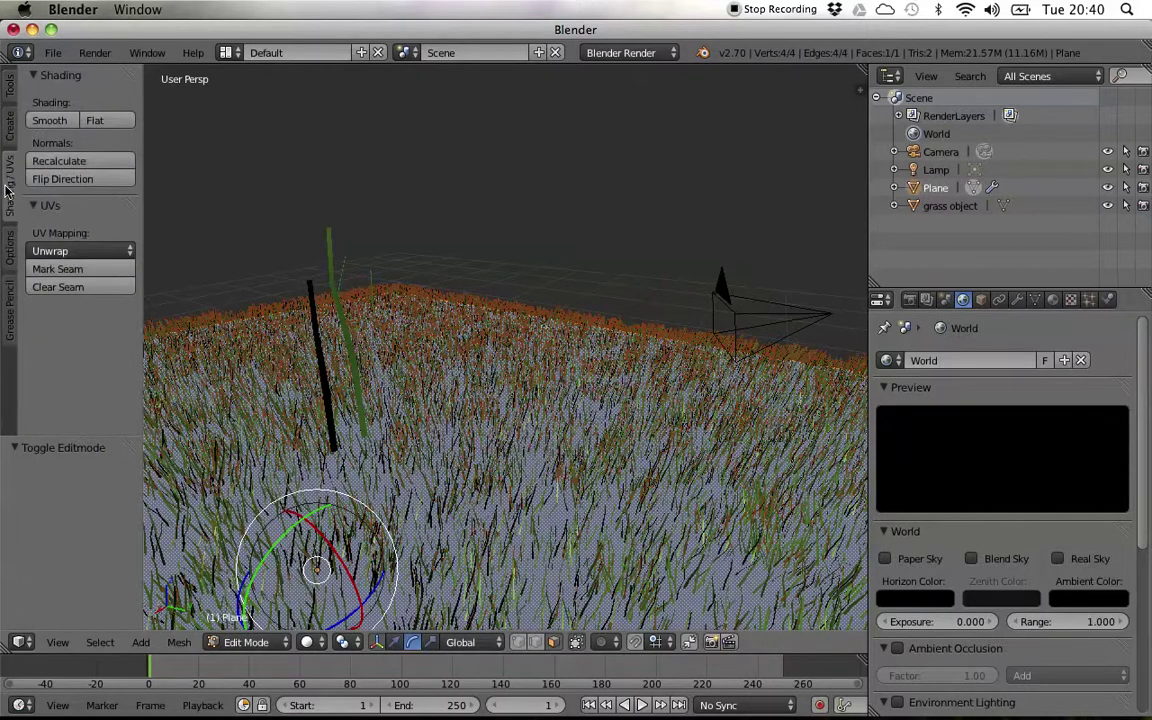
click(72, 162)
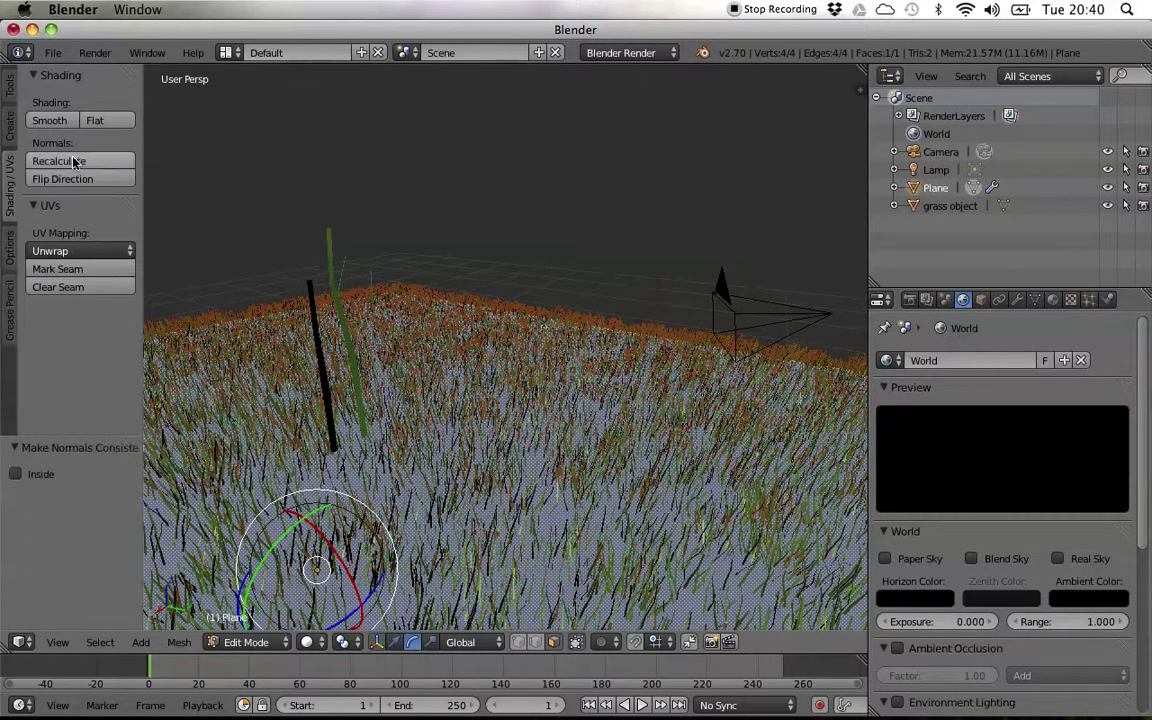
Step: Give the ground plane a new material with a very dark brown diffuse color and return to Object Mode
click(1051, 299)
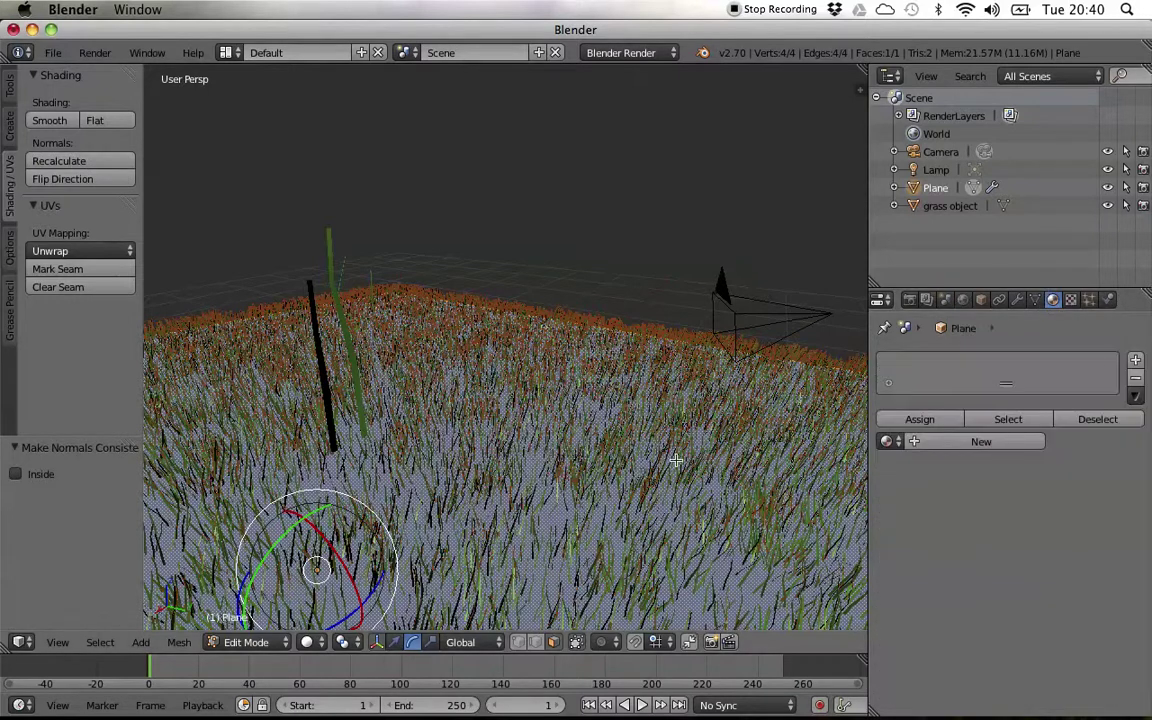
middle_drag(727, 479, 692, 481)
click(1003, 445)
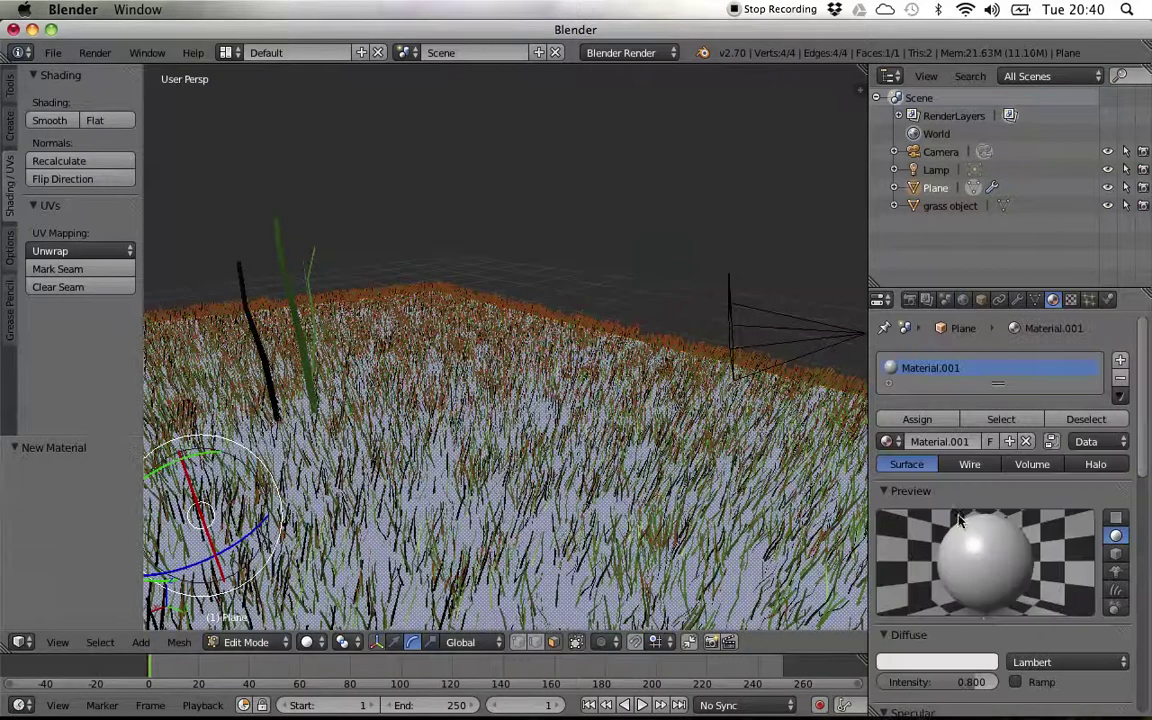
click(956, 660)
mouse_move(904, 486)
mouse_down()
mouse_move(913, 540)
mouse_move(888, 551)
mouse_up()
click(986, 530)
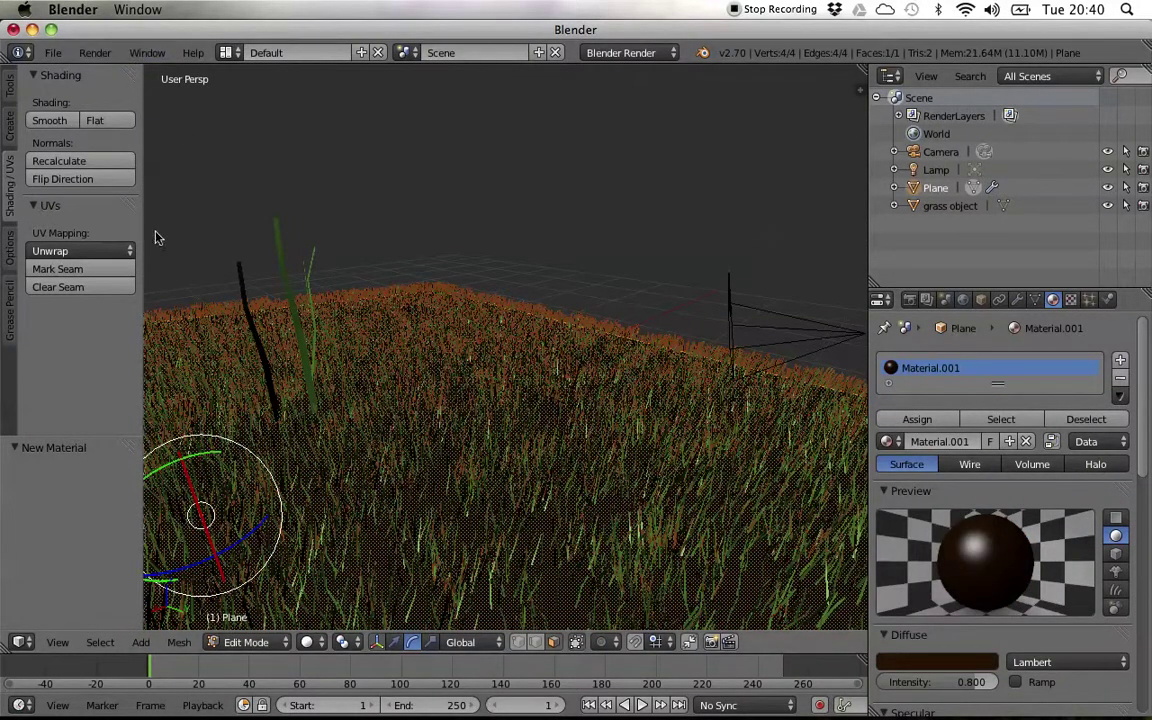
click(256, 641)
click(240, 621)
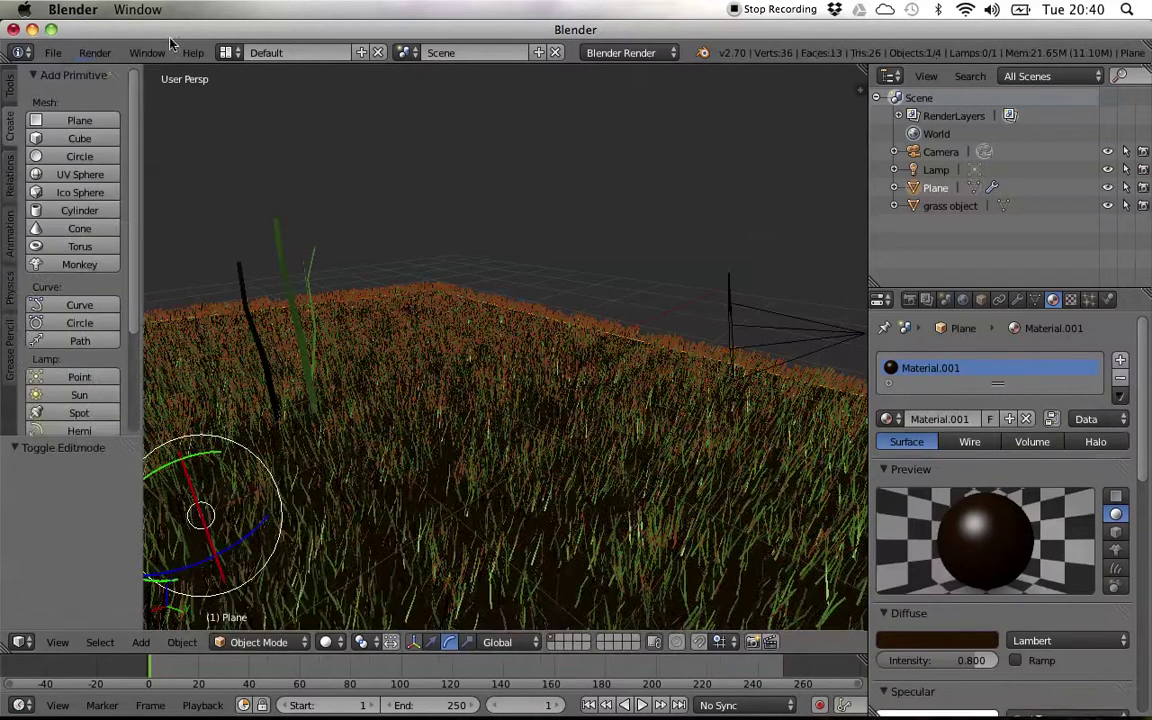
Step: Render an image to check the grass against the dark ground and black sky, and close the result
click(95, 52)
click(100, 75)
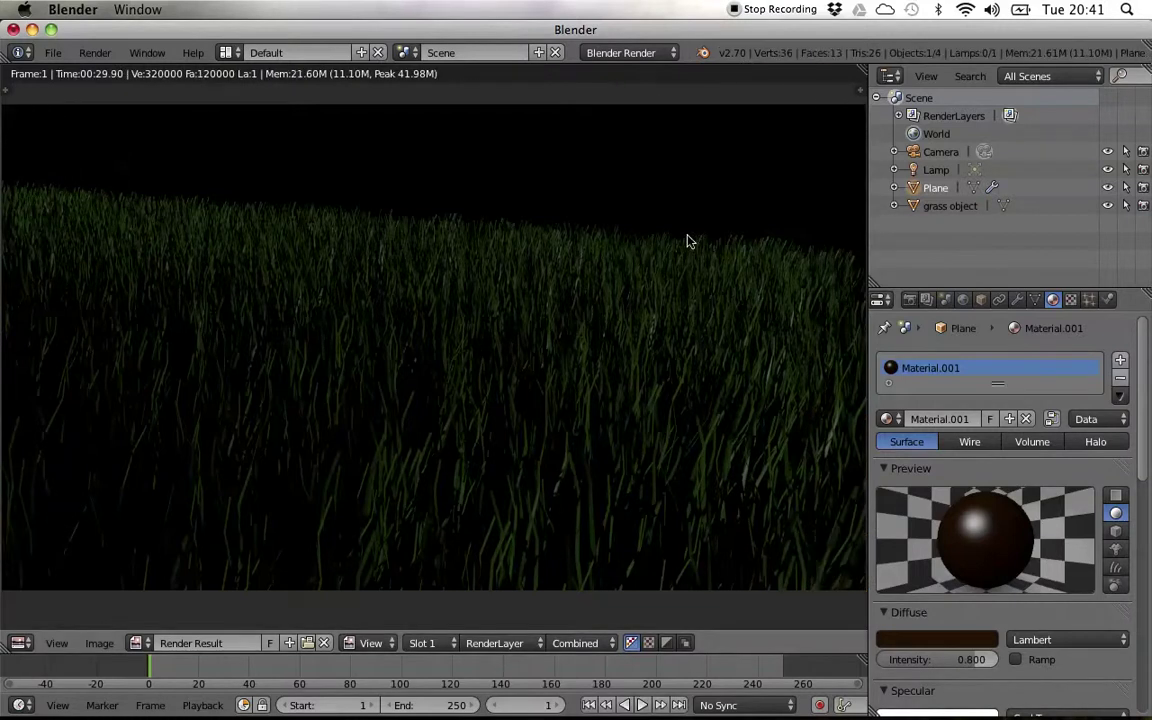
key(Escape)
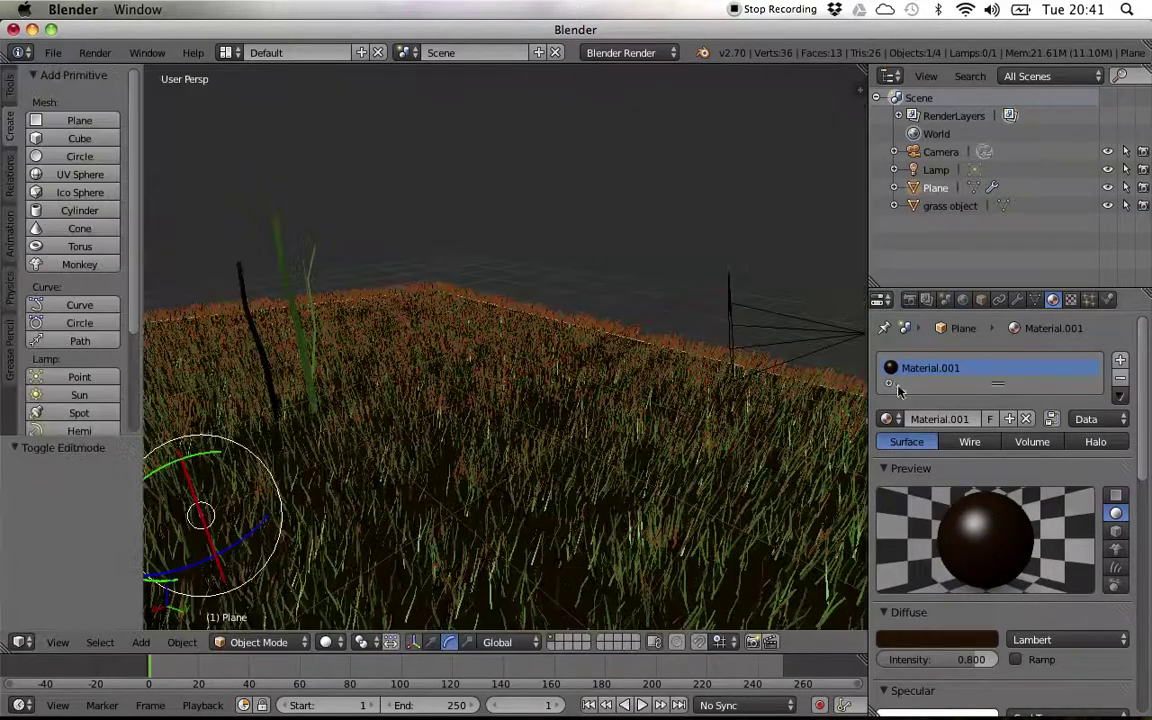
Step: Compare the Curl, Radial, Wave and Braid kink types for the ground plane's child particles and keep Curl
click(1089, 300)
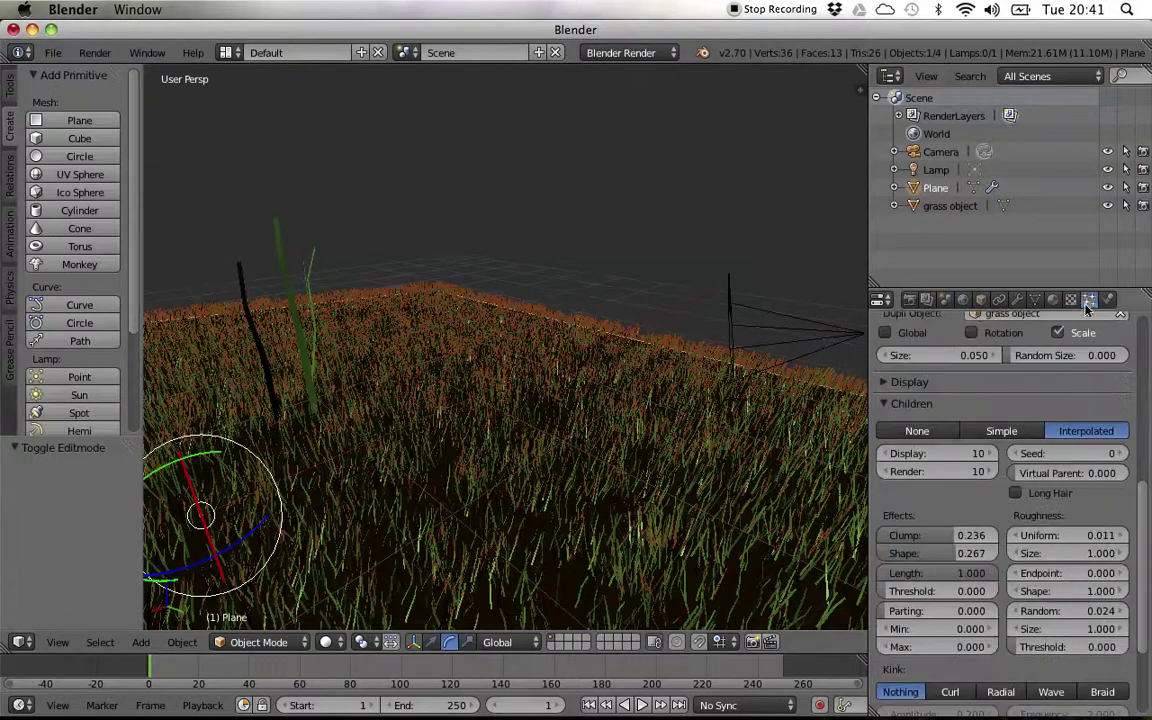
middle_drag(650, 425, 440, 405)
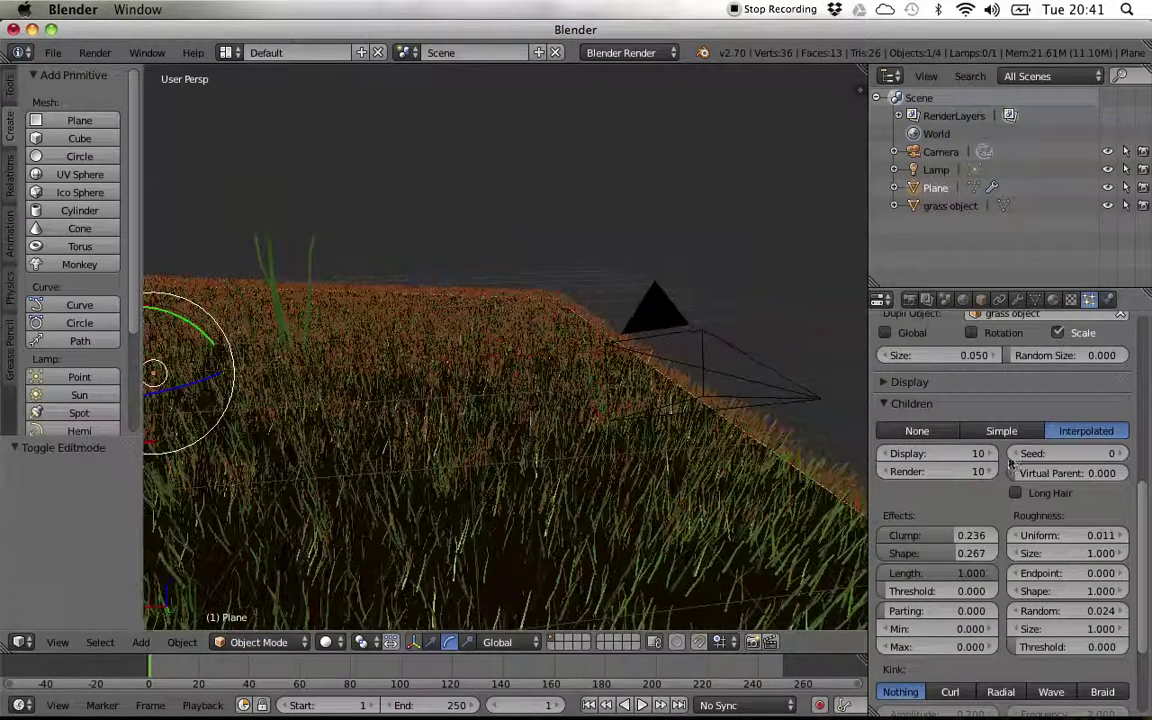
scroll(893, 450, down, 3)
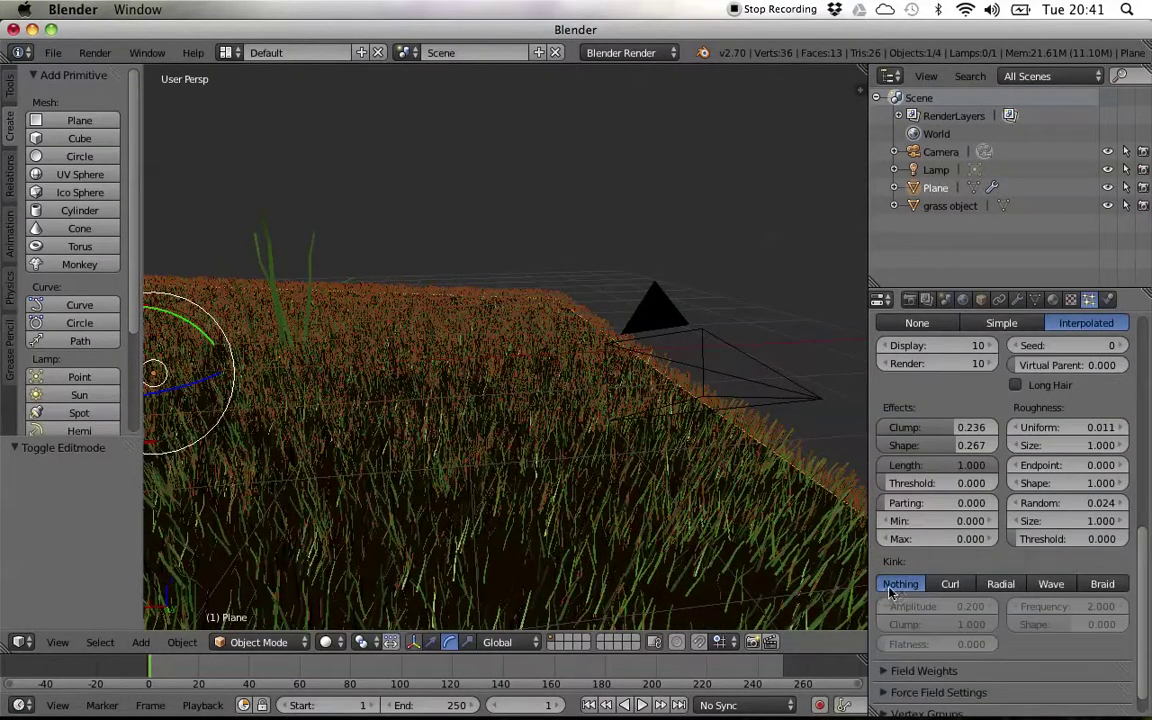
middle_drag(730, 569, 732, 548)
scroll(733, 563, up, 5)
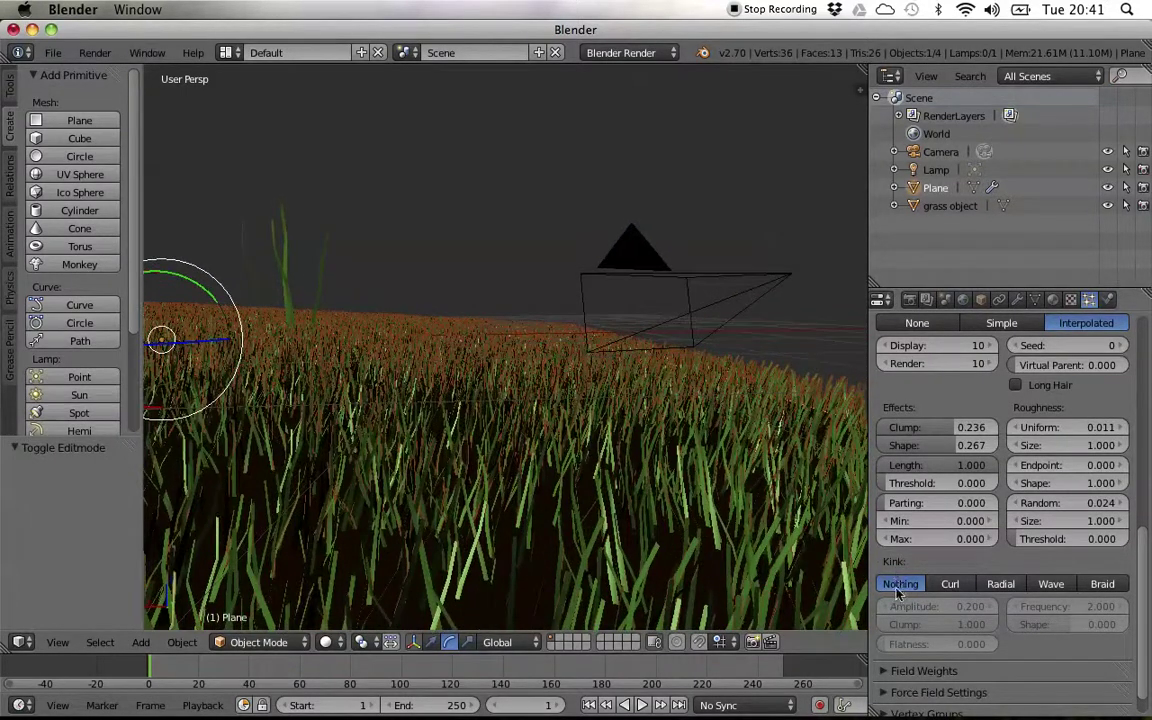
click(951, 585)
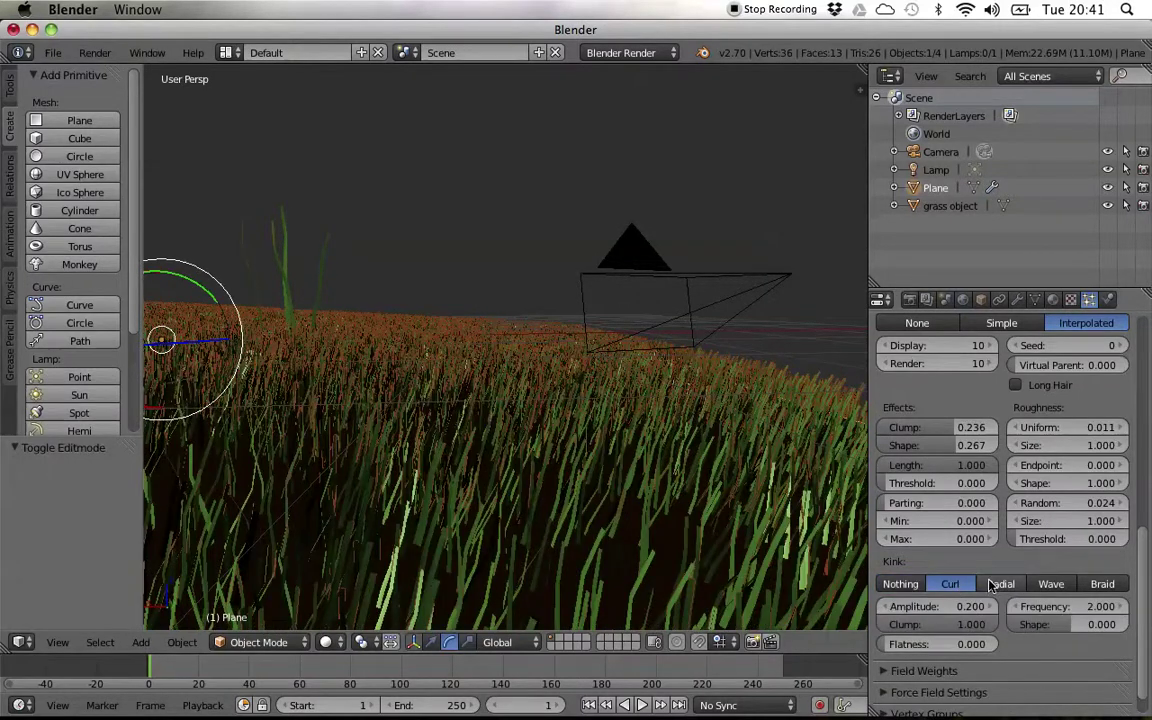
click(1001, 585)
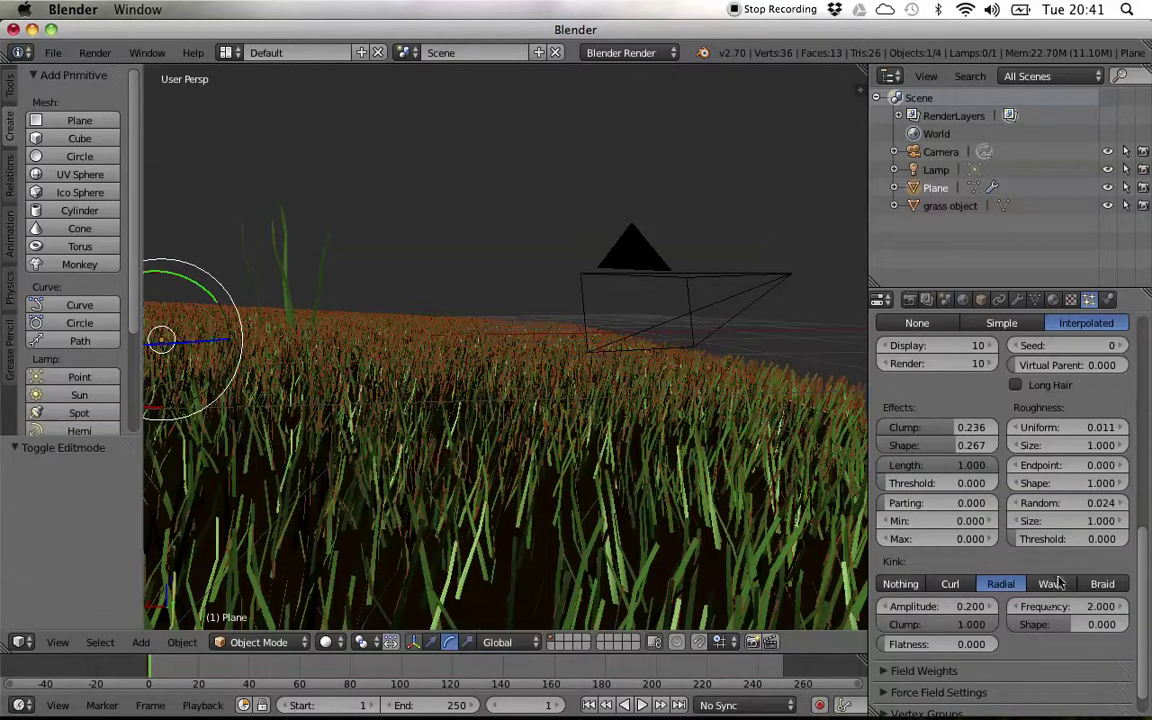
click(1052, 587)
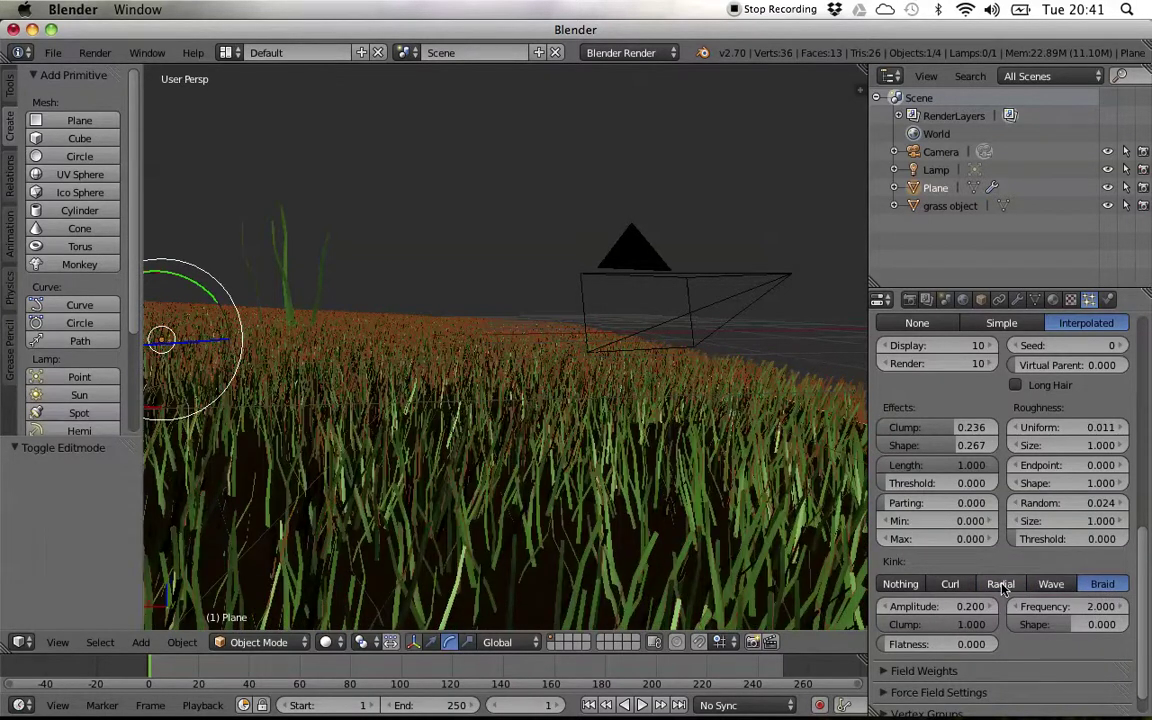
click(1008, 588)
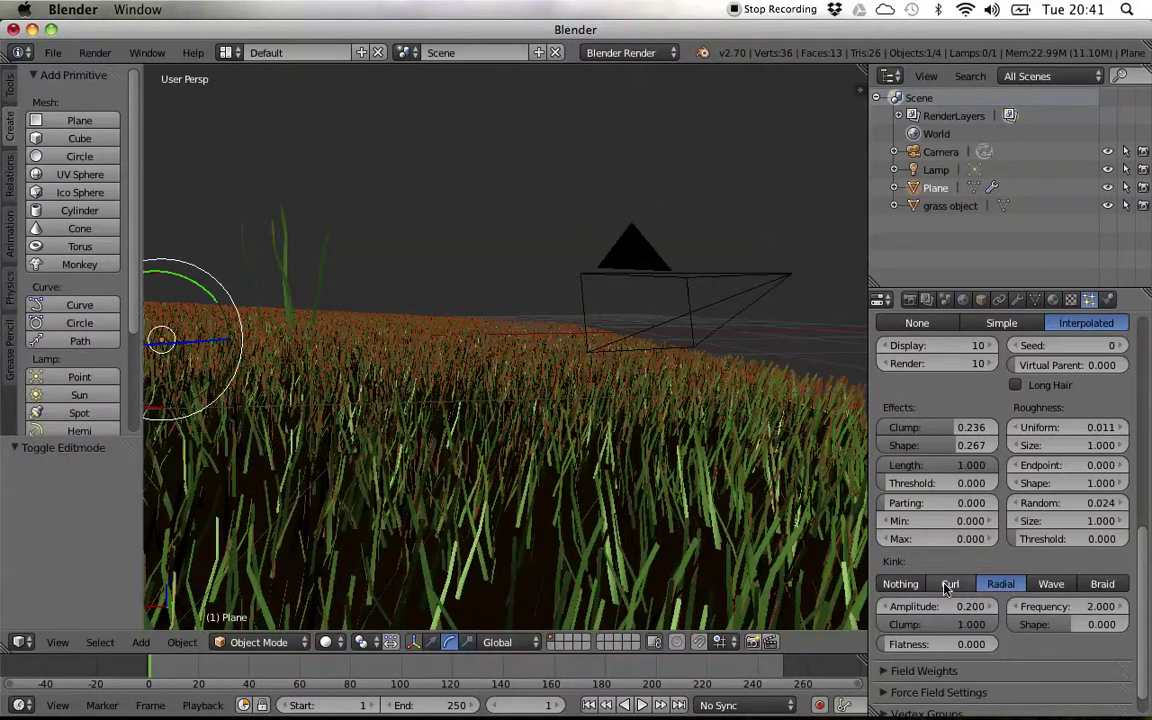
click(947, 588)
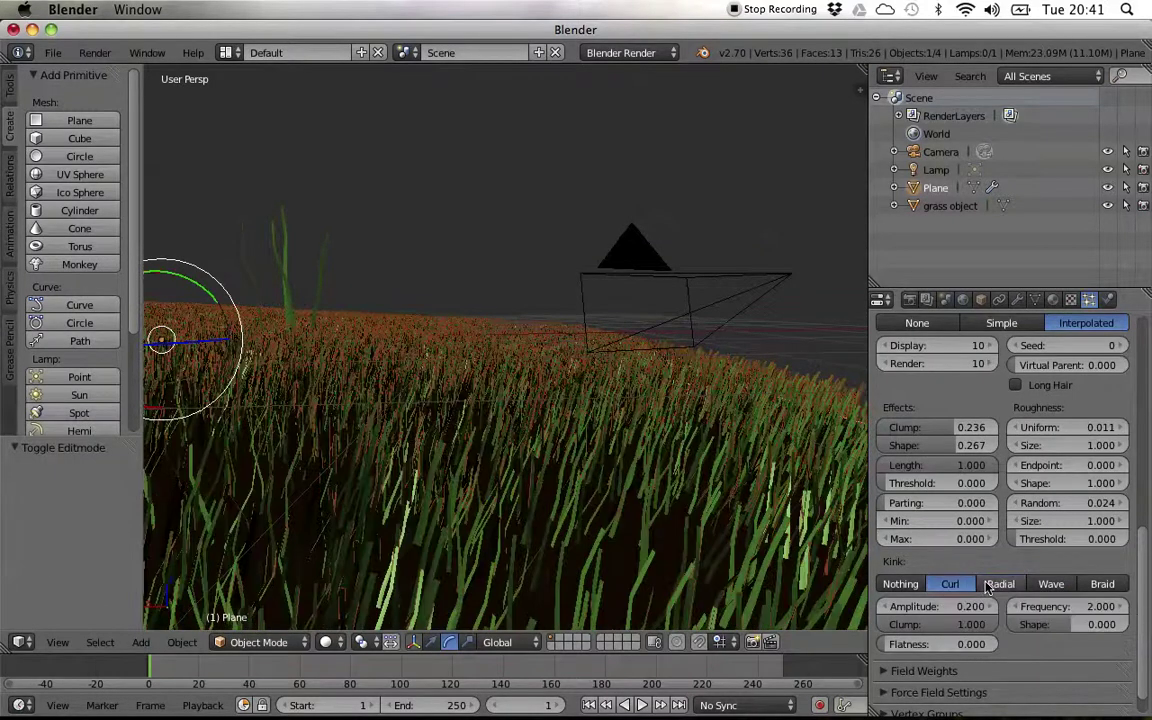
click(990, 588)
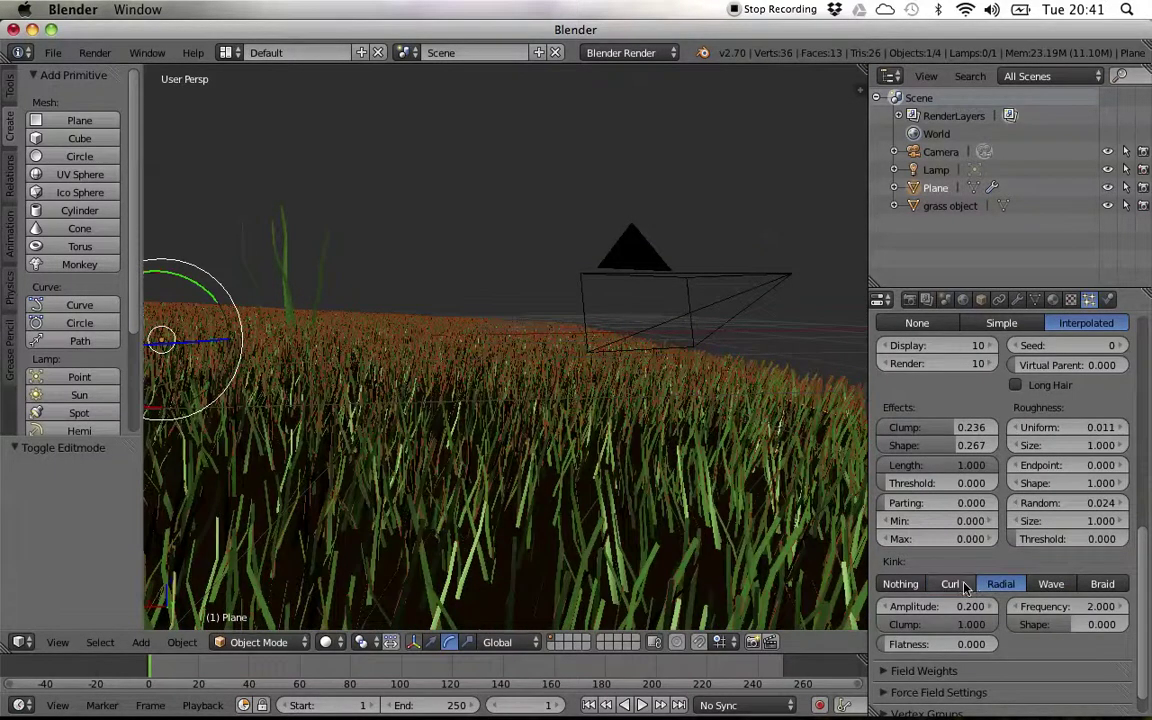
click(958, 586)
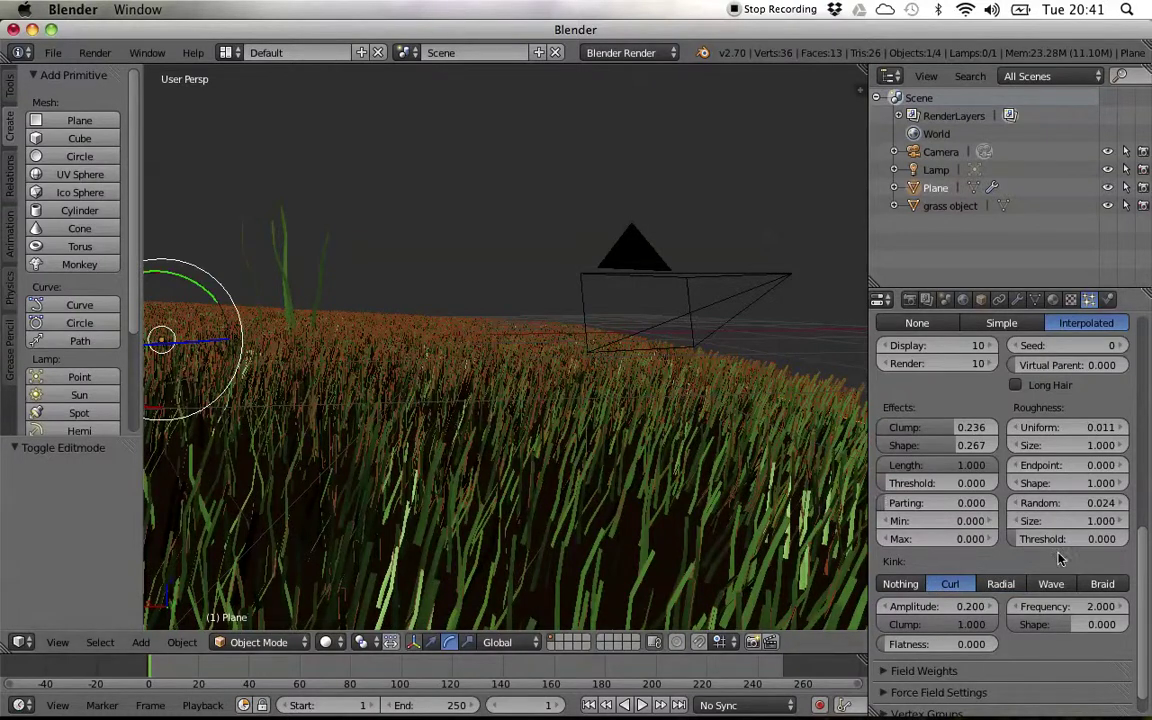
Step: Raise both the Display and Render amounts of the grass particle children to 50
scroll(1062, 560, down, 2)
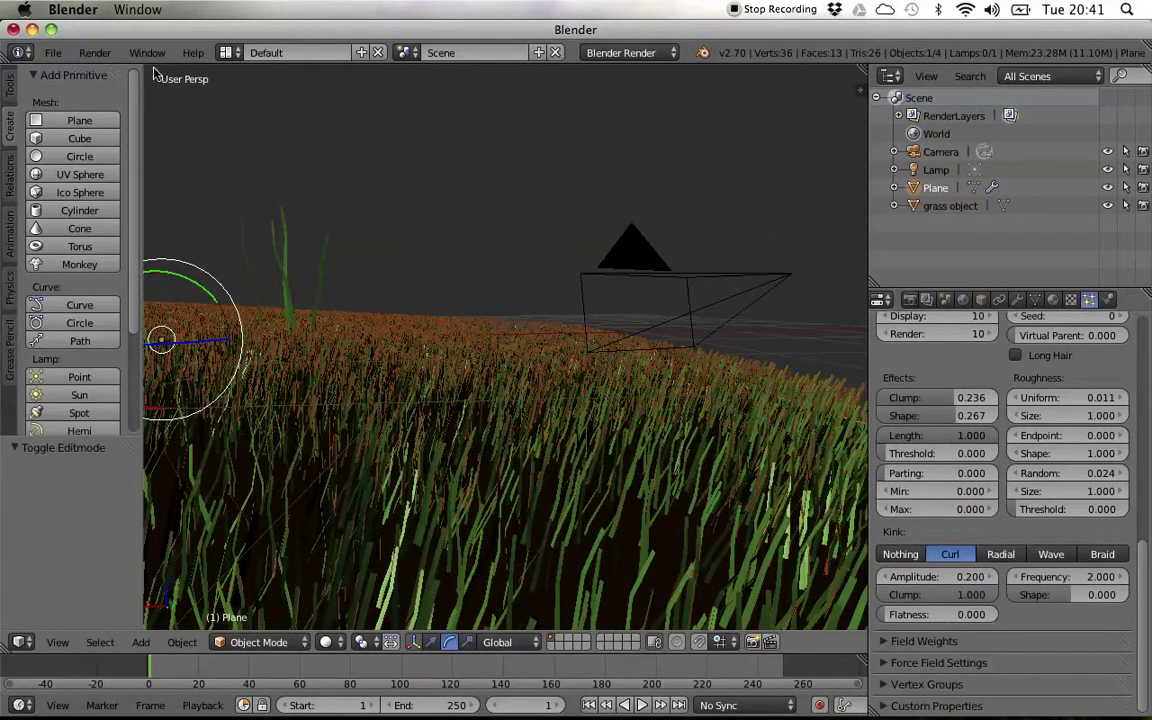
click(94, 53)
scroll(997, 403, up, 2)
scroll(997, 403, up, 1)
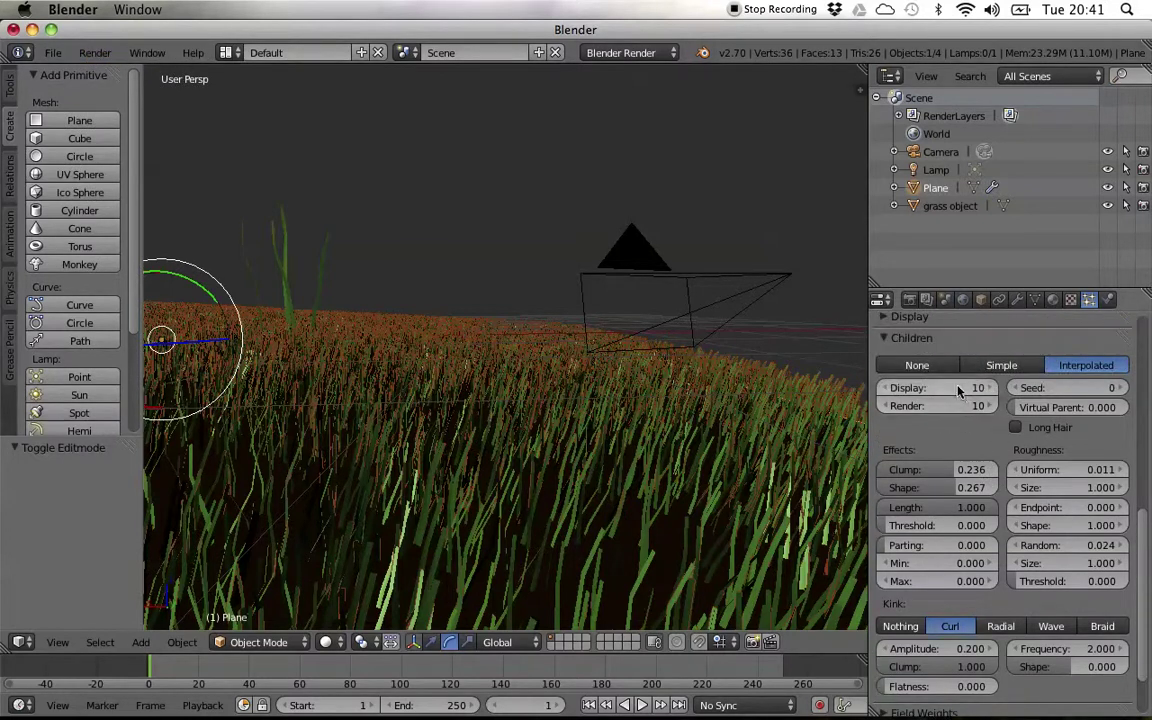
click(958, 387)
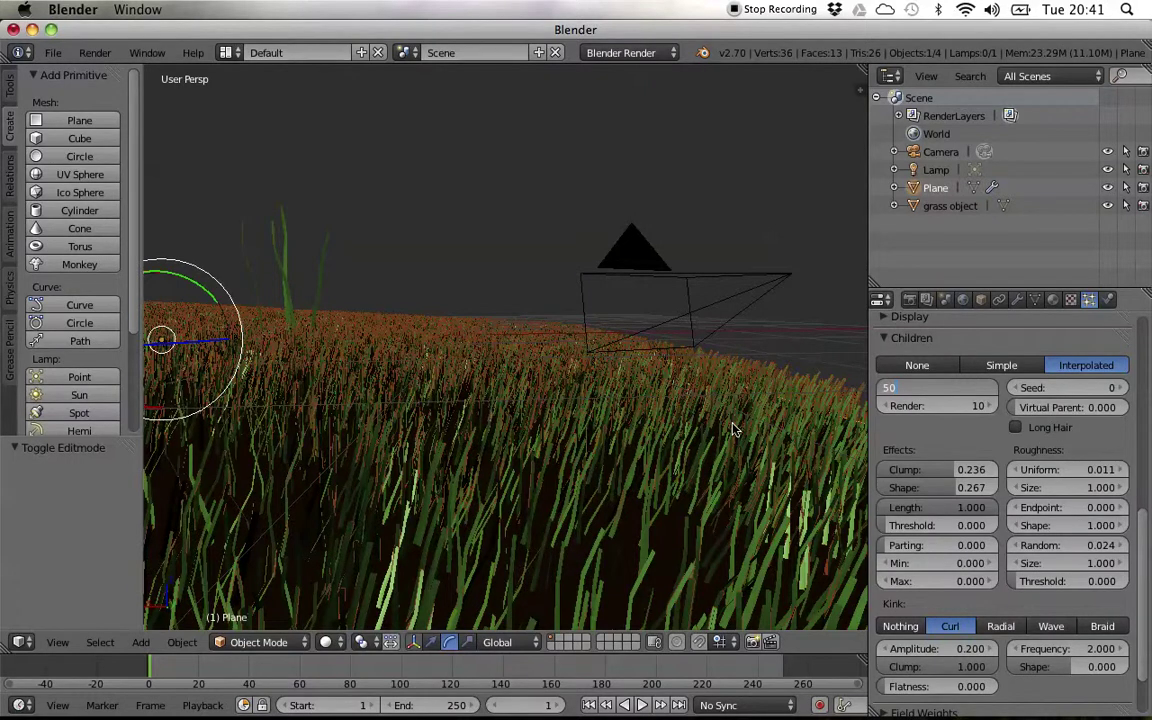
key(Return)
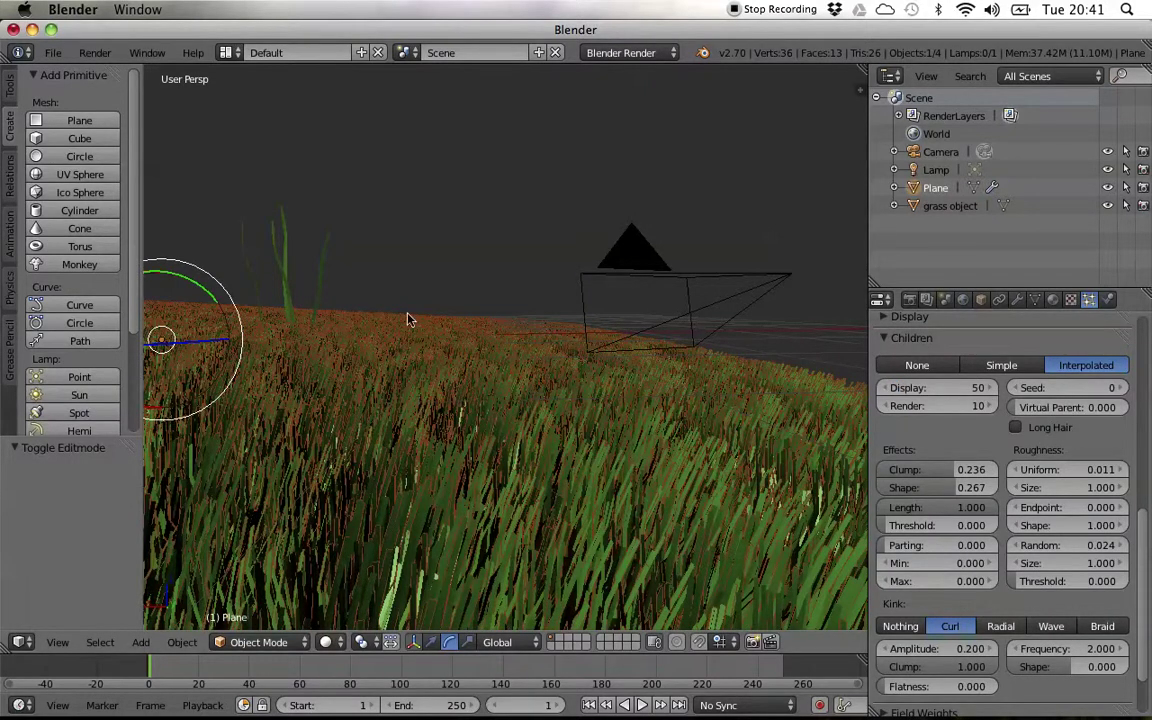
click(912, 403)
text(50)
key(Return)
Step: Render an image to check the denser grass, stop the render early and return to the 3D view
click(93, 52)
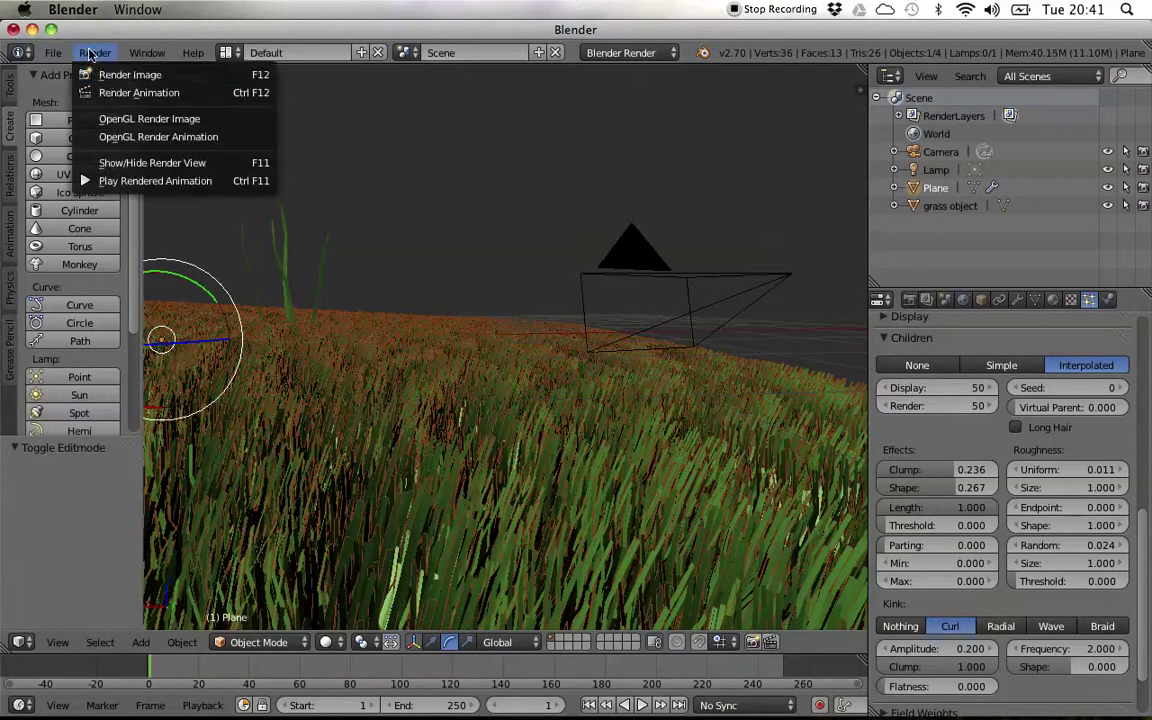
click(105, 76)
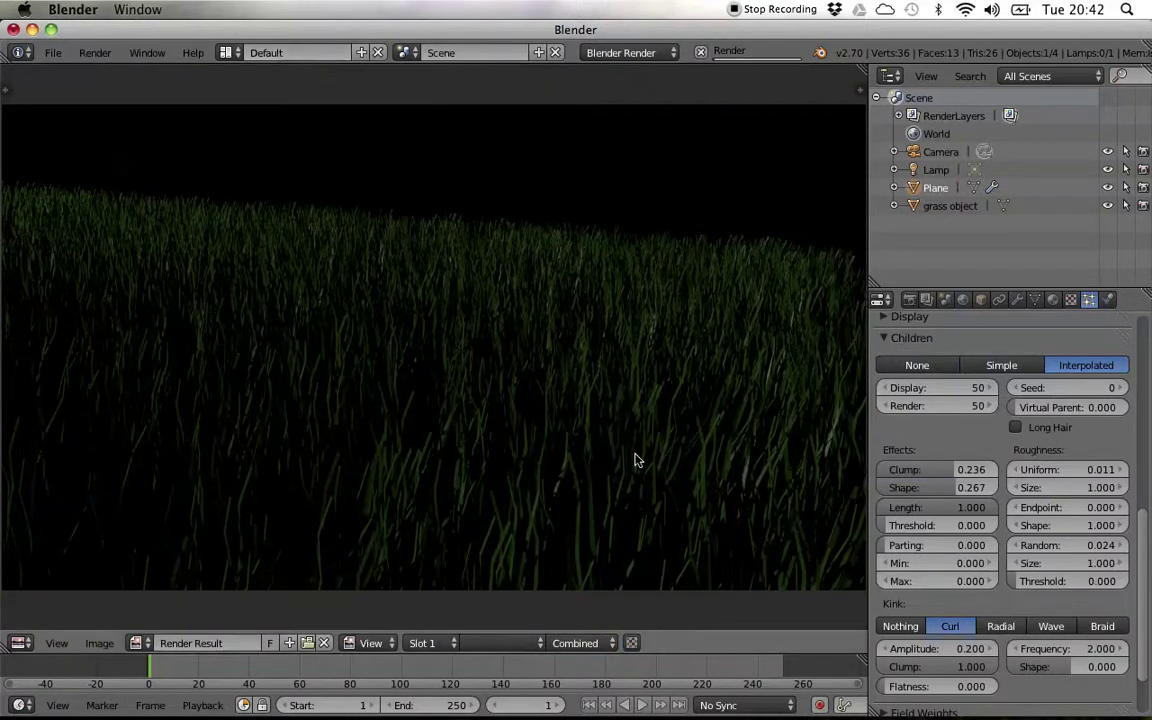
click(700, 52)
click(702, 53)
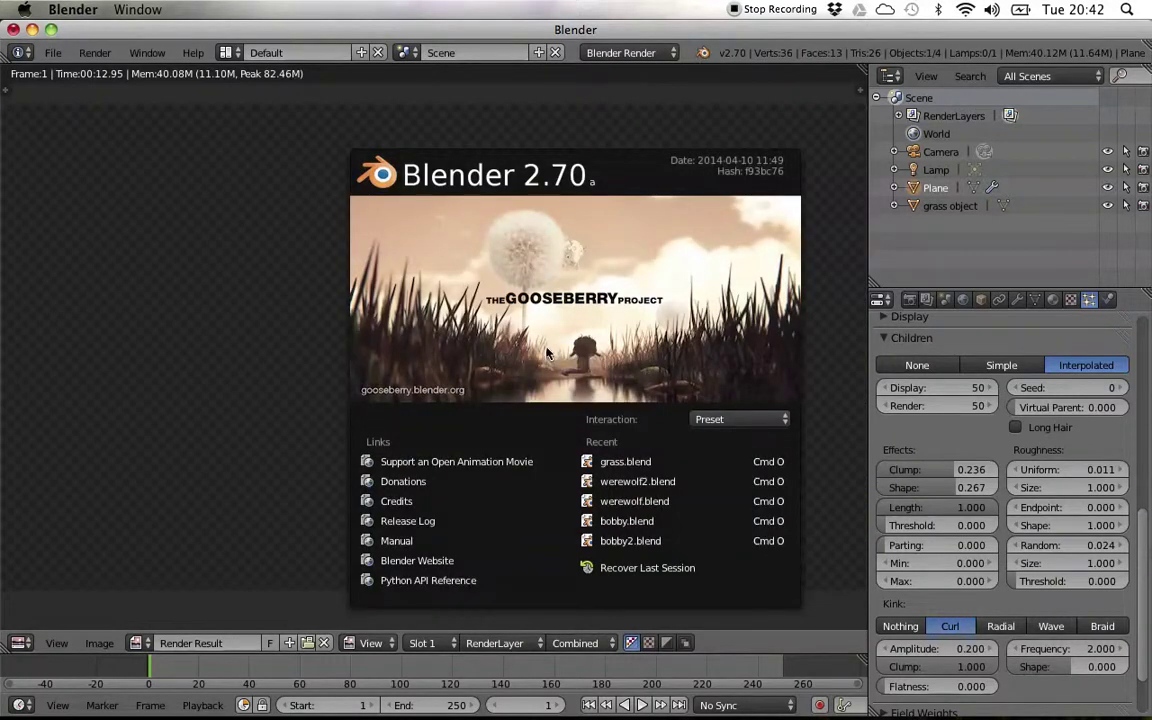
click(712, 118)
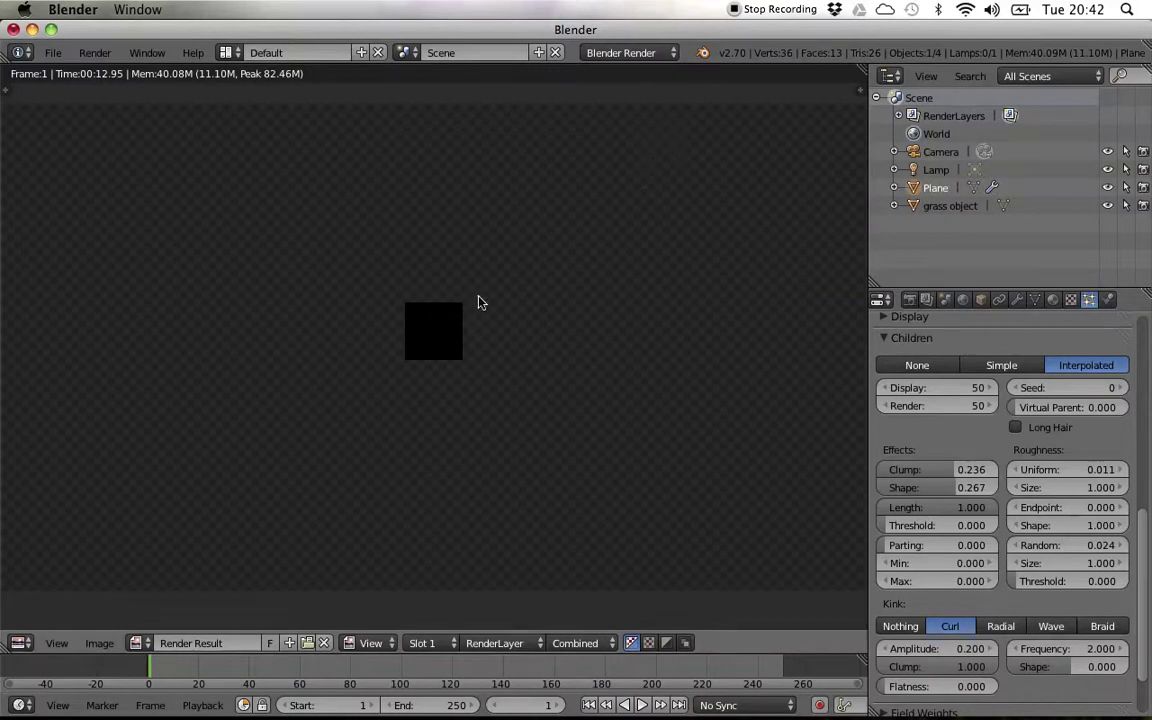
key(Escape)
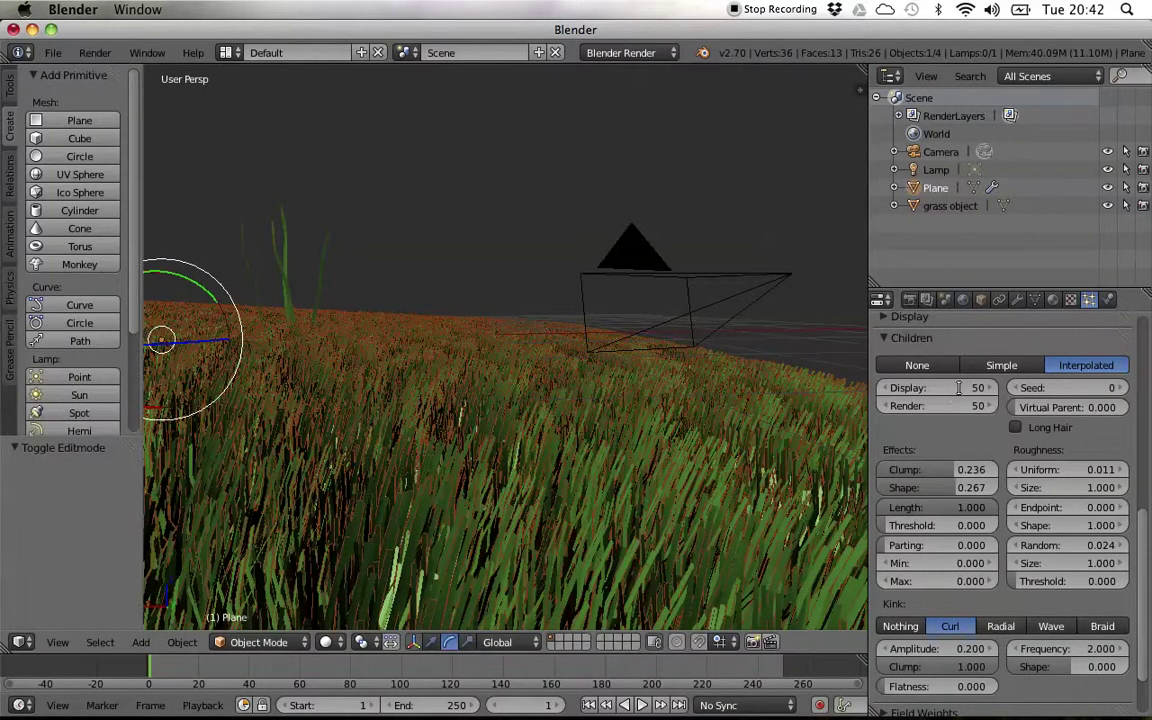
Step: Reduce the Display and Render amounts of the grass particle children to 10
click(958, 388)
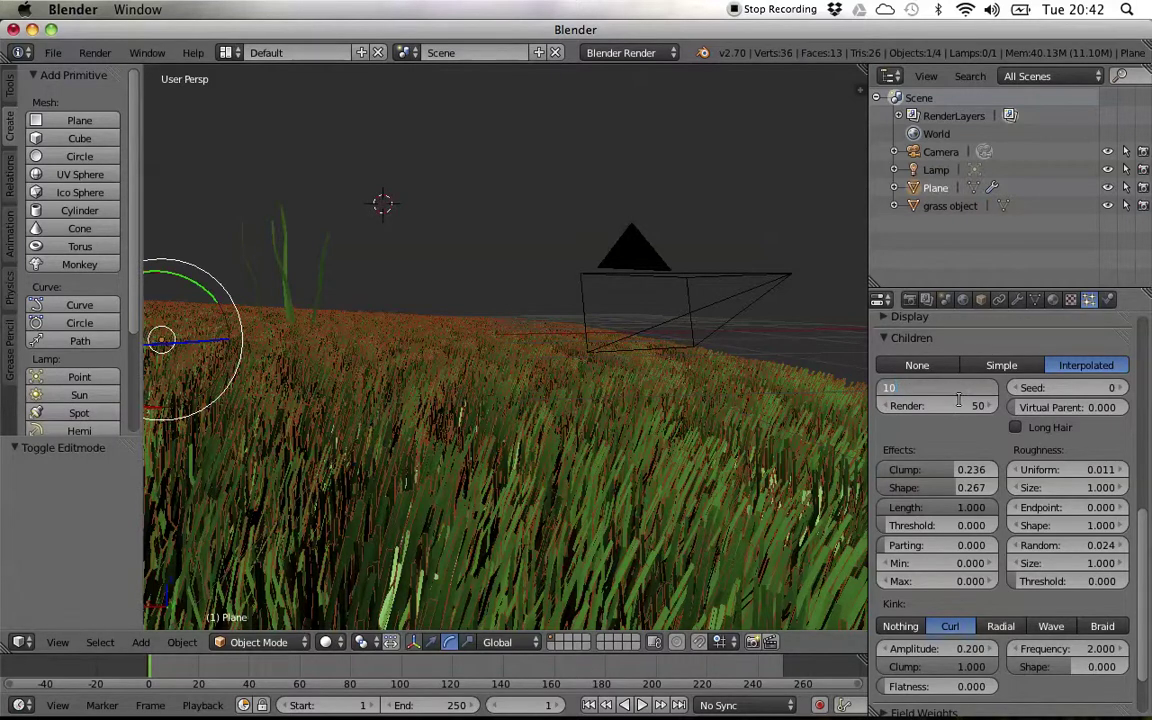
key(Return)
click(959, 405)
text(10)
key(Return)
Step: Lower both the Display and Render amounts of the grass particle children to 1
middle_drag(767, 393, 728, 388)
click(977, 388)
text(1)
key(Return)
click(977, 405)
text(1)
key(Return)
Step: Move the grass-covered ground plane along the X axis, away from the center of the grid
middle_drag(792, 406, 656, 397)
scroll(656, 397, down, 5)
middle_drag(428, 403, 596, 433)
click(433, 642)
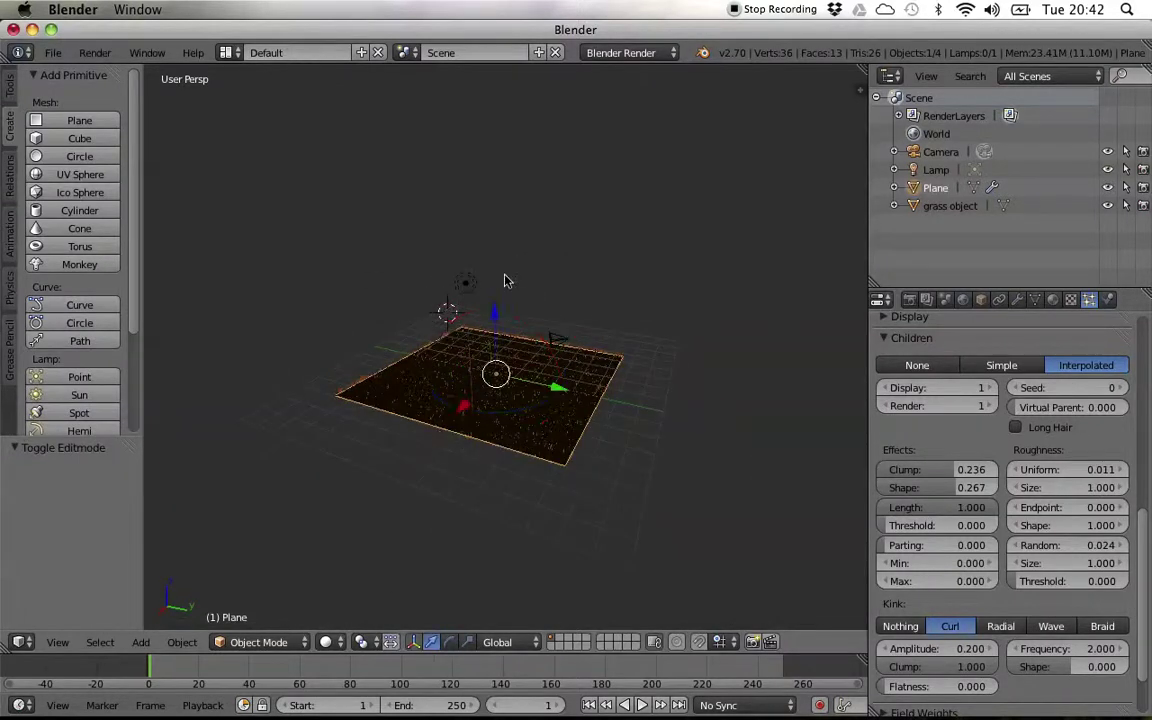
drag(475, 407, 340, 310)
Step: Add a new plane, move it about 5.1 units along X onto the grid and scale it up into a large ground
click(72, 119)
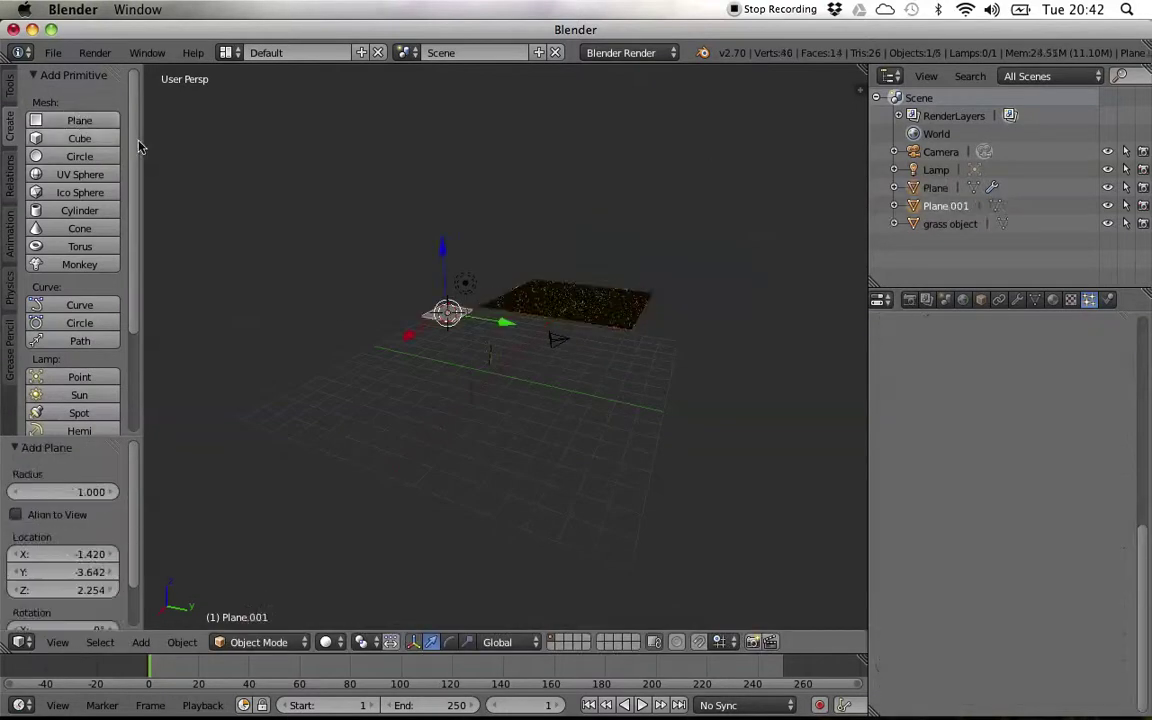
drag(507, 330, 449, 397)
key(s)
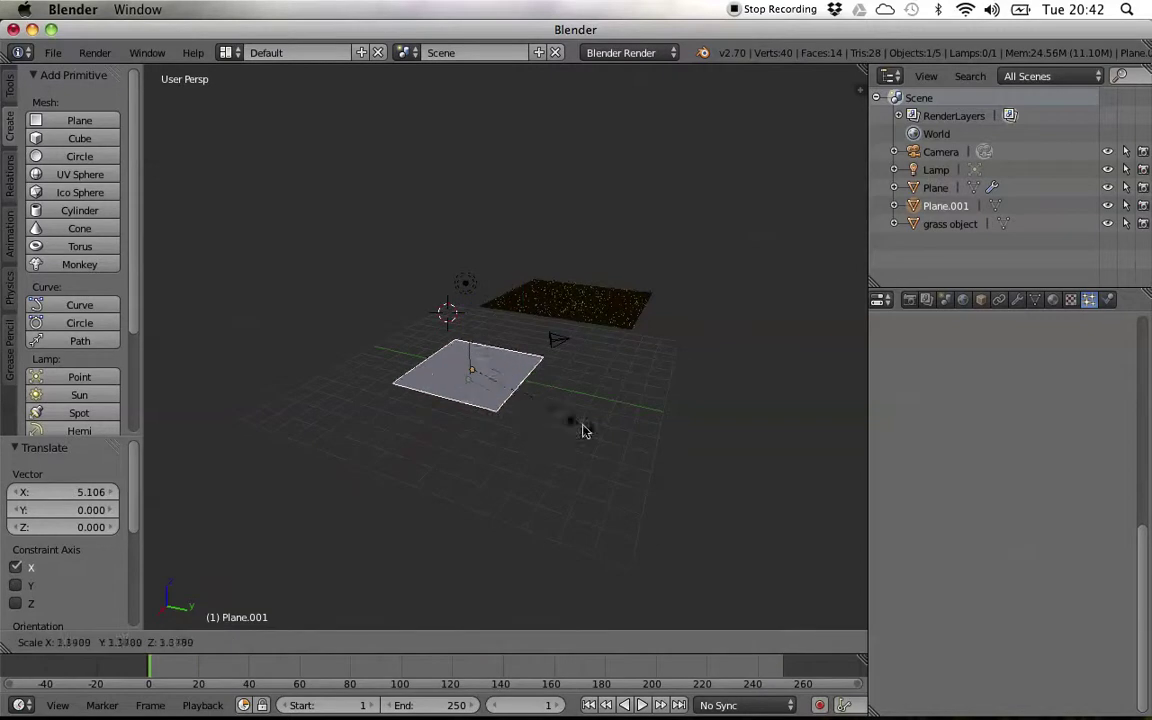
click(775, 500)
key(s)
click(646, 470)
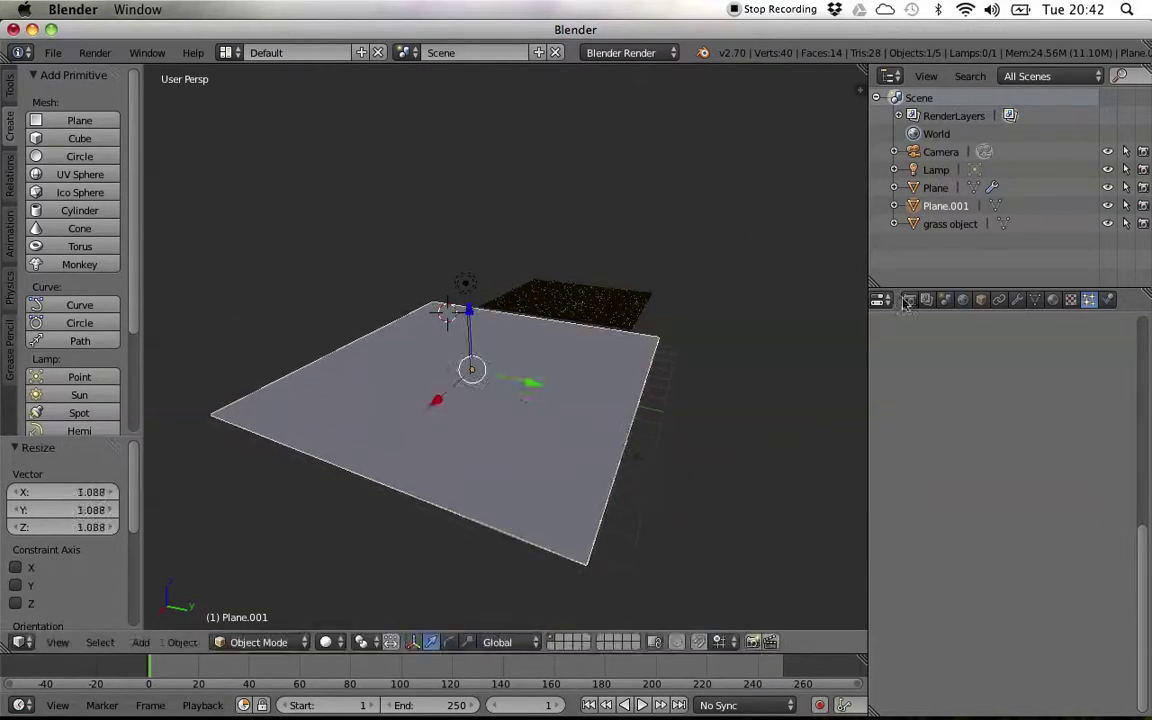
Step: Add a Multiresolution modifier to the new plane and subdivide it to level 4 with Catmull-Clark
click(1019, 300)
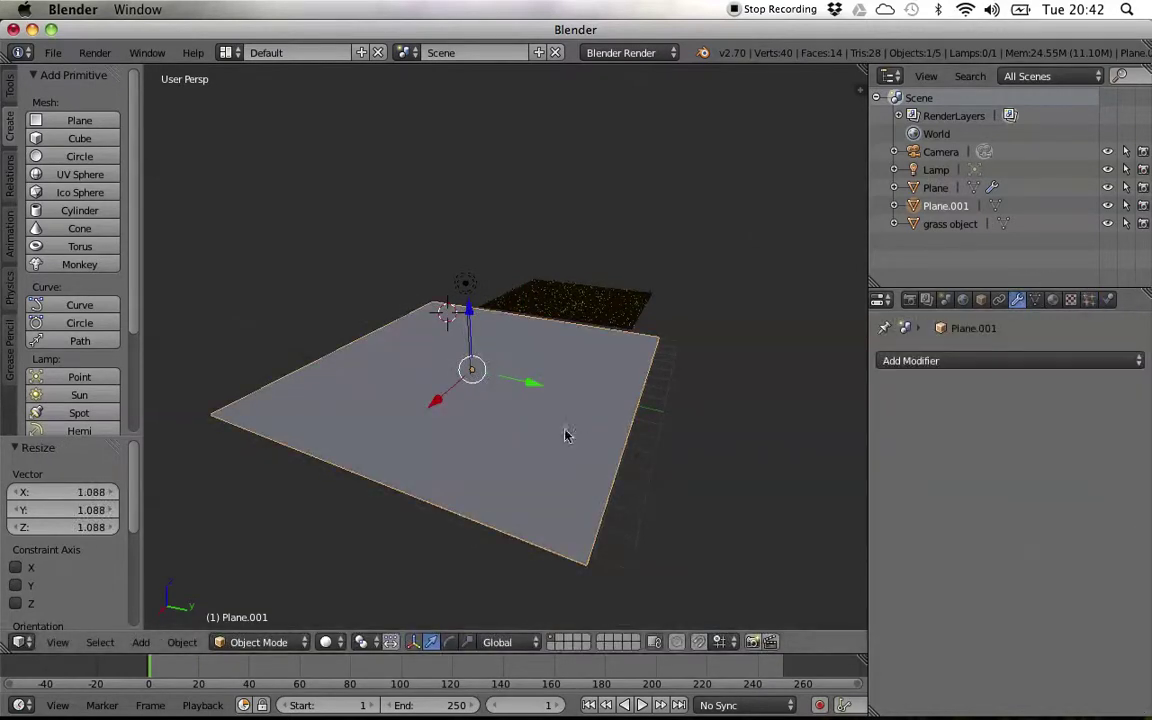
click(945, 360)
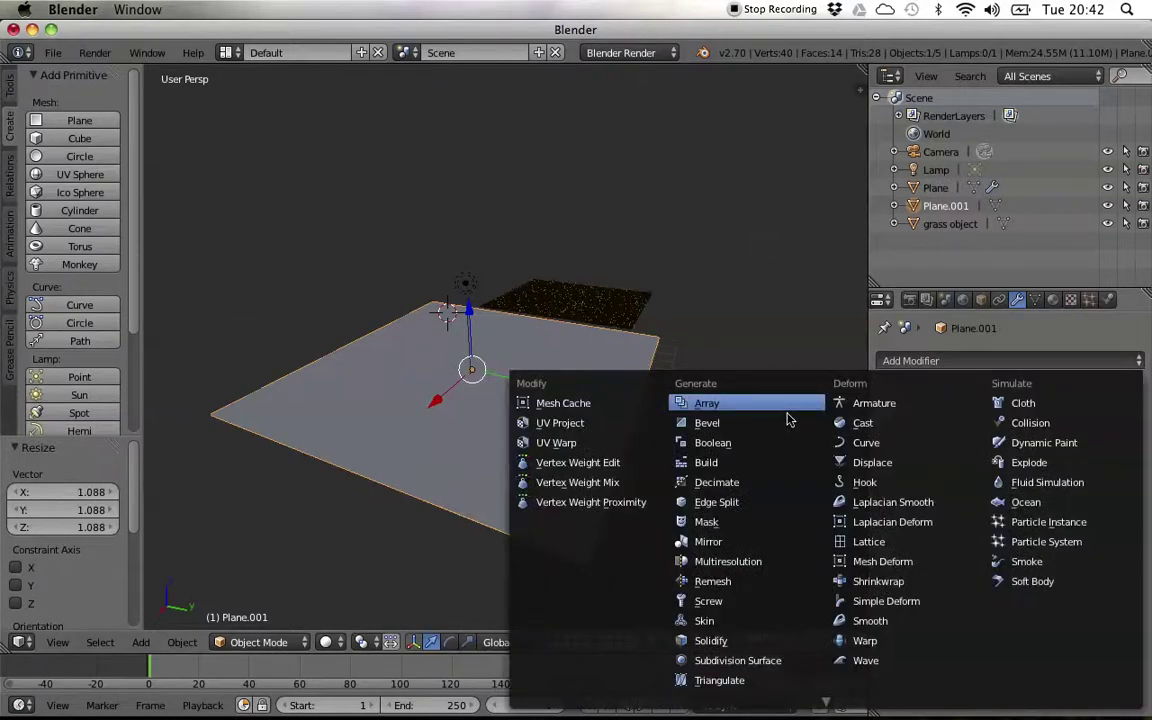
click(700, 561)
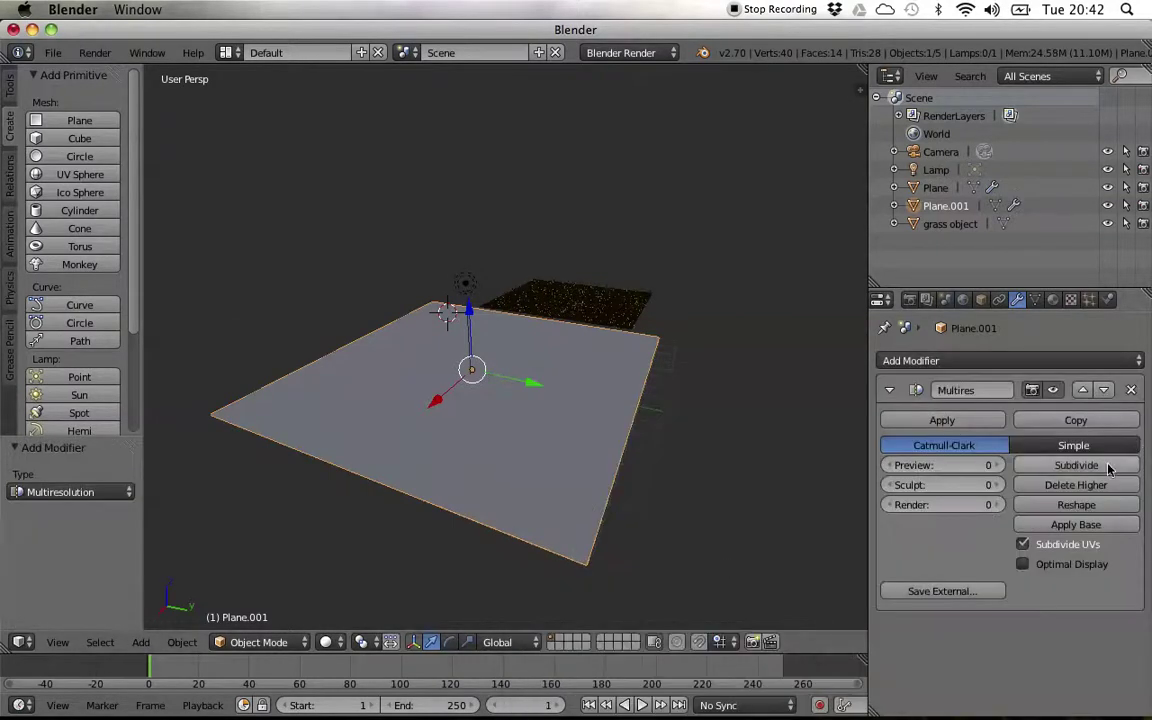
click(1087, 466)
click(1087, 466)
click(1087, 466)
click(1087, 466)
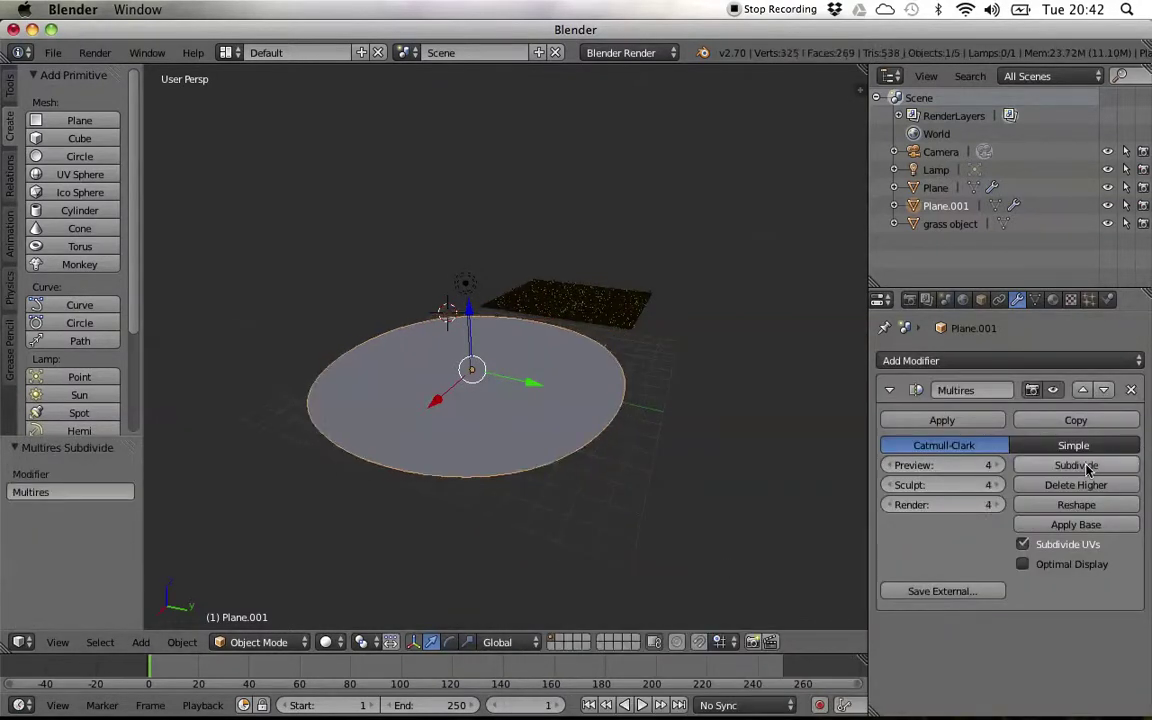
Step: Switch the new plane to Sculpt Mode and choose the Clay brush
scroll(550, 411, up, 4)
scroll(550, 411, down, 2)
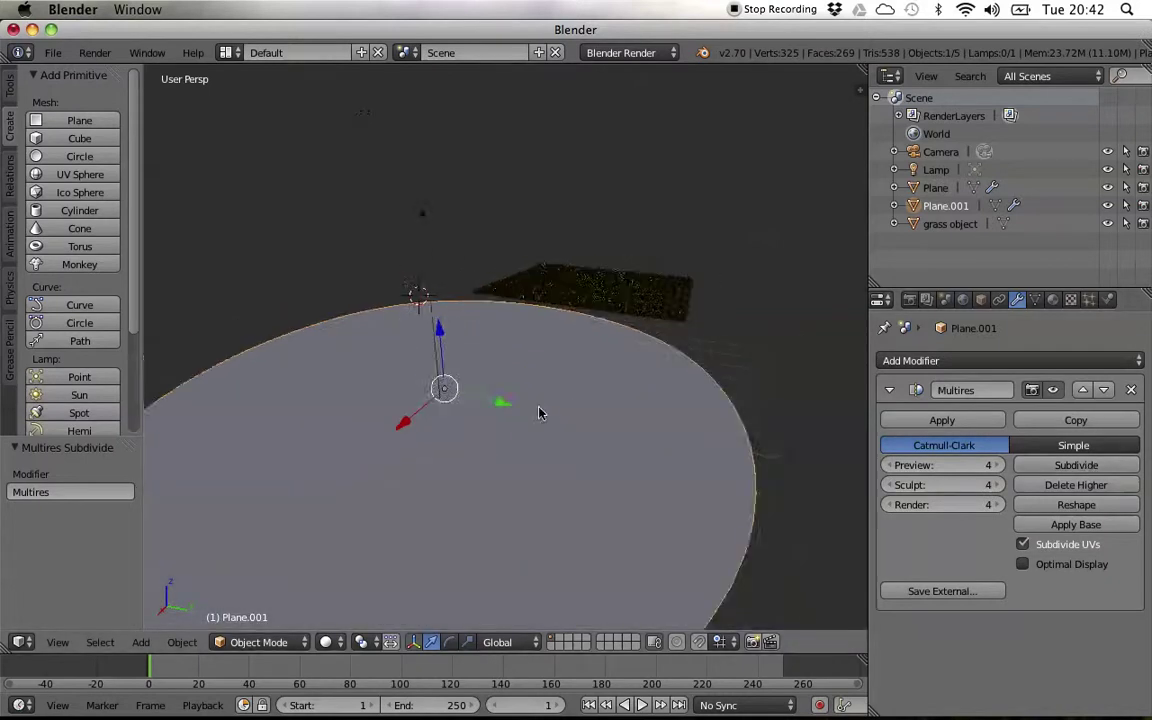
click(240, 642)
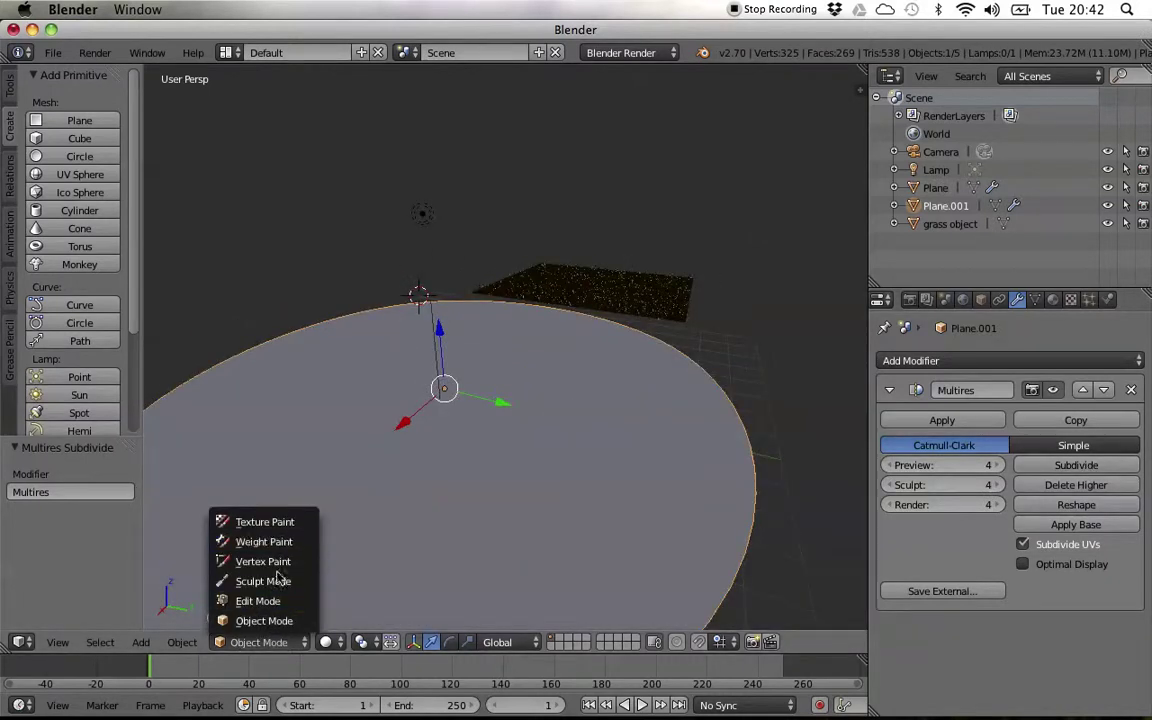
click(265, 582)
click(72, 145)
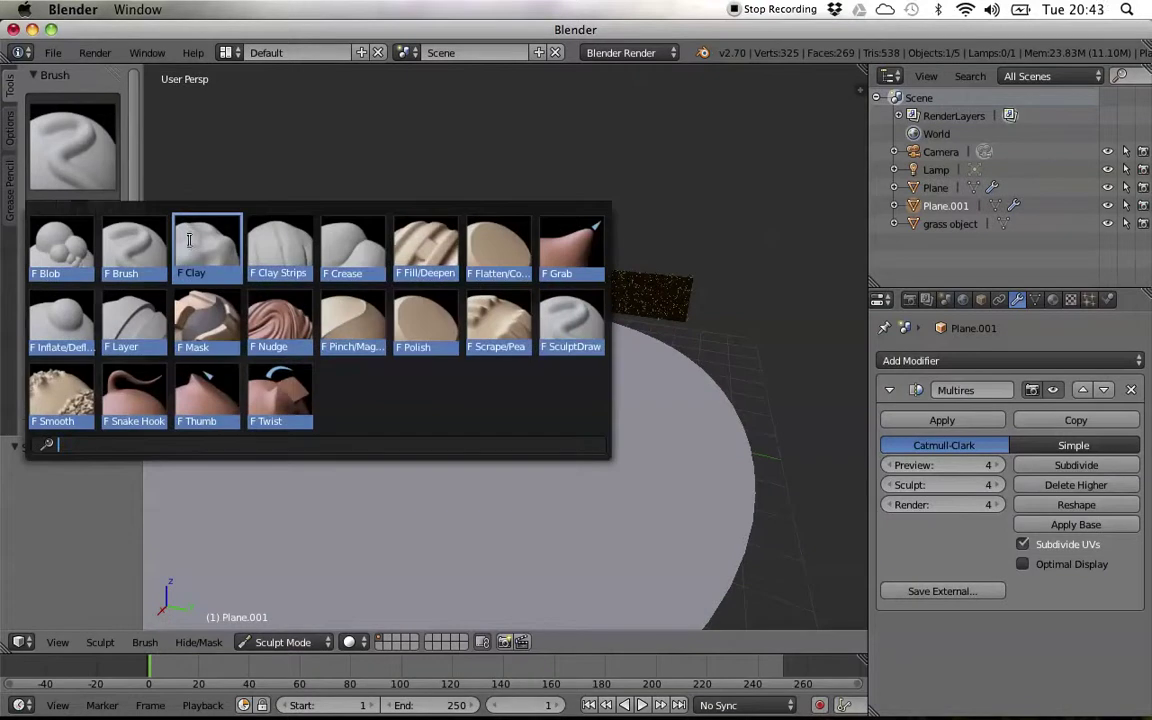
click(192, 250)
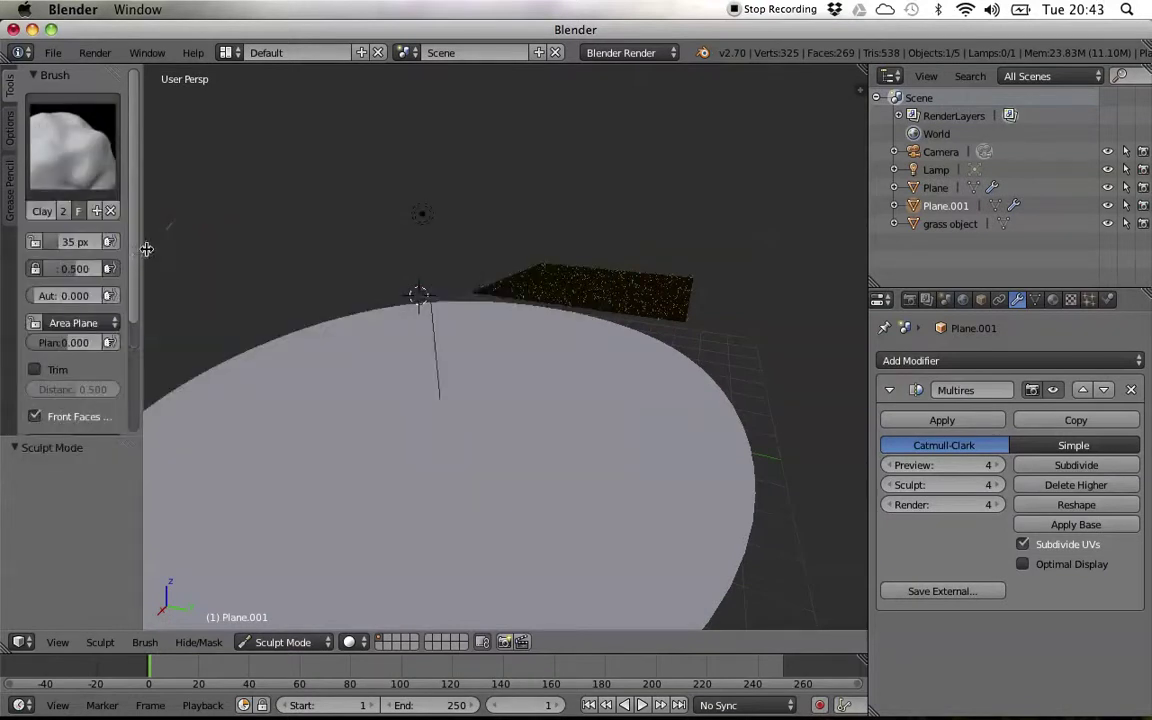
Step: Set the Clay brush to radius 60 px and strength 0.740, and sculpt uneven hills and dips across the large plane
drag(140, 249, 202, 257)
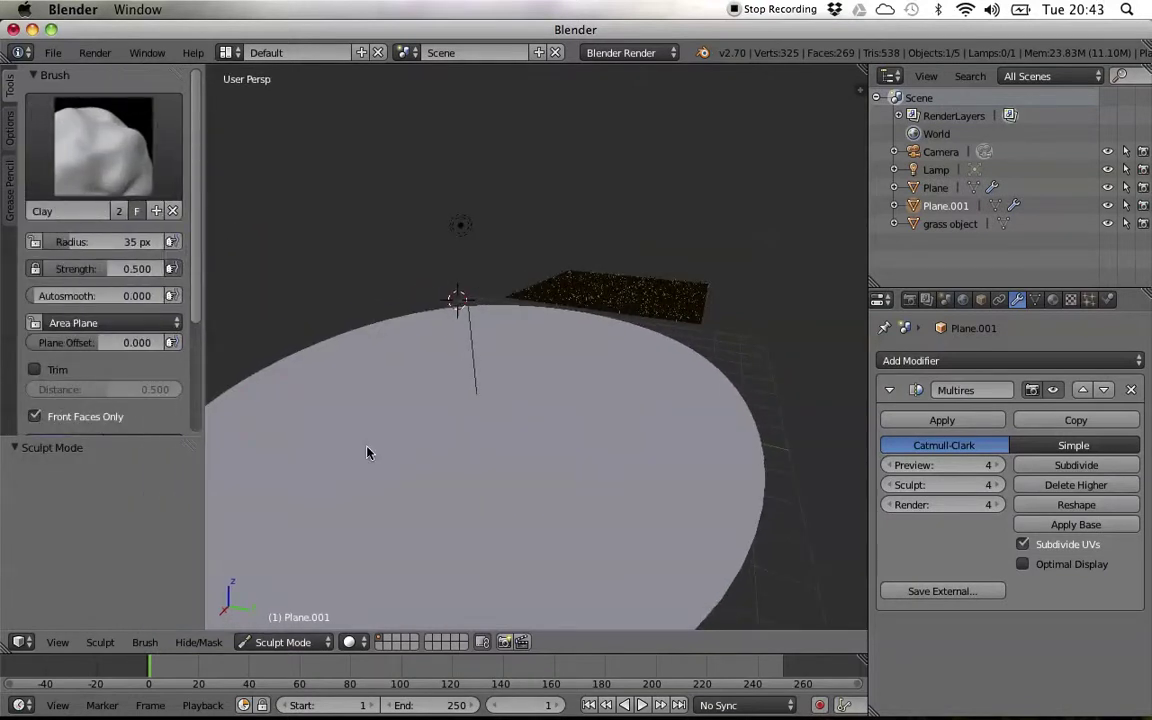
drag(67, 244, 150, 268)
mouse_move(659, 414)
mouse_down()
mouse_move(566, 368)
mouse_move(604, 342)
mouse_move(510, 408)
mouse_move(541, 346)
mouse_move(643, 386)
mouse_move(720, 386)
mouse_move(455, 483)
mouse_move(602, 537)
mouse_move(361, 572)
mouse_move(652, 532)
mouse_up()
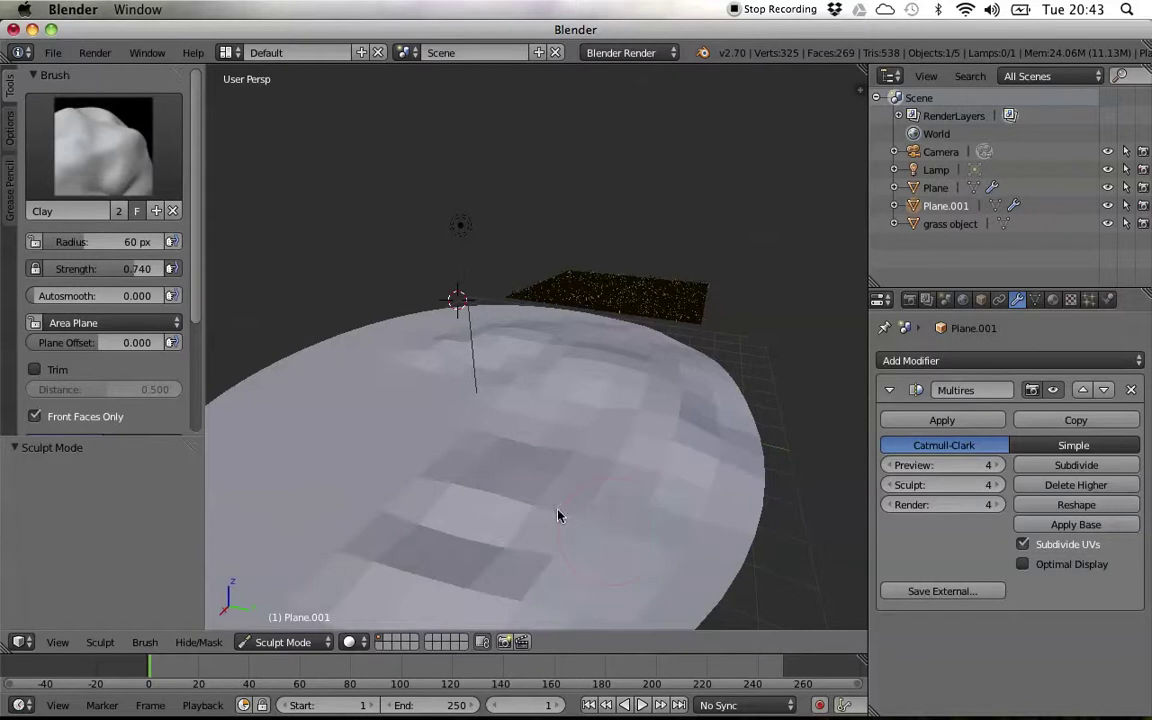
drag(255, 443, 455, 310)
mouse_move(420, 410)
mouse_down()
mouse_move(506, 417)
mouse_move(343, 515)
mouse_move(363, 417)
mouse_move(386, 432)
mouse_up()
mouse_move(458, 303)
mouse_down()
mouse_move(447, 319)
mouse_move(535, 330)
mouse_up()
mouse_move(535, 330)
middle_down()
mouse_move(470, 429)
mouse_move(645, 396)
mouse_move(650, 321)
mouse_move(663, 342)
mouse_move(650, 381)
mouse_move(755, 511)
middle_up()
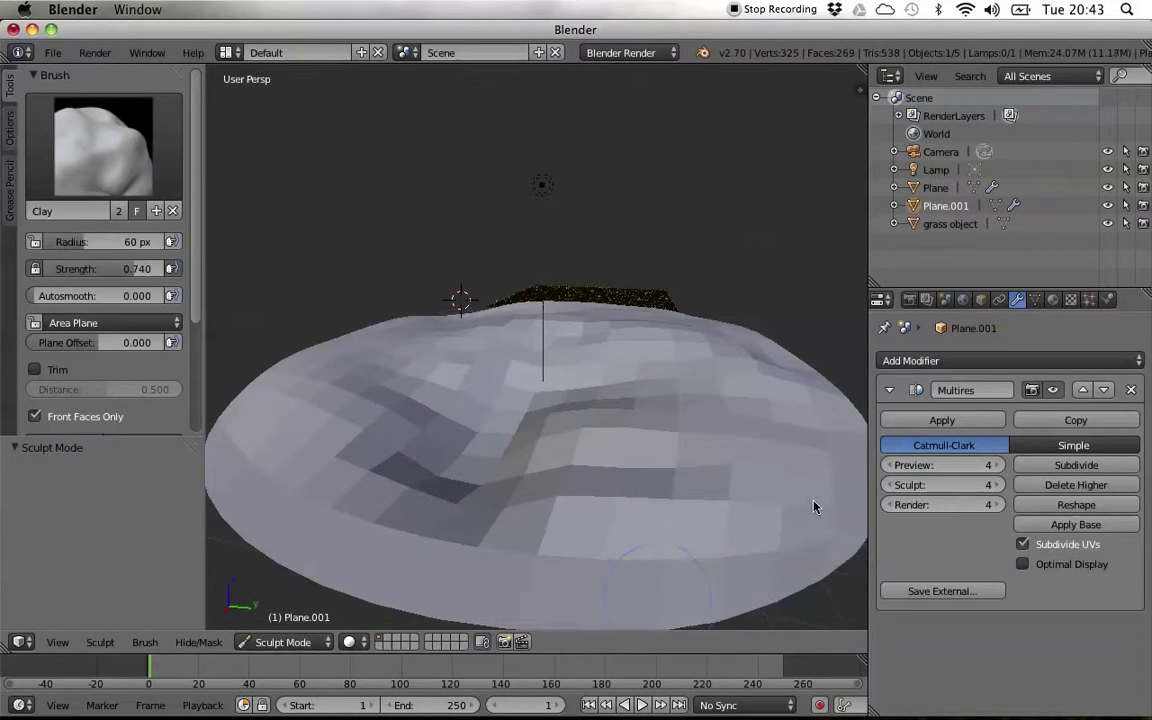
mouse_move(769, 586)
middle_down()
mouse_move(643, 437)
mouse_move(182, 508)
middle_up()
Step: Return the sculpted ground to Object Mode and apply smooth shading to it
click(288, 642)
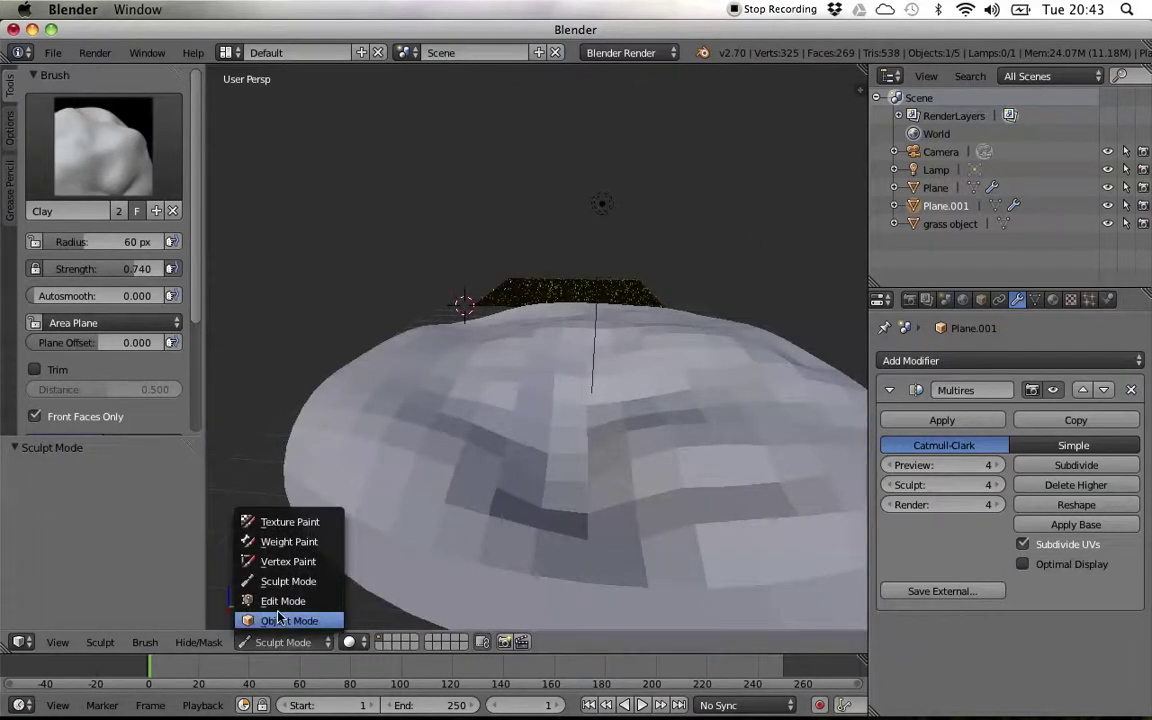
click(272, 621)
click(8, 95)
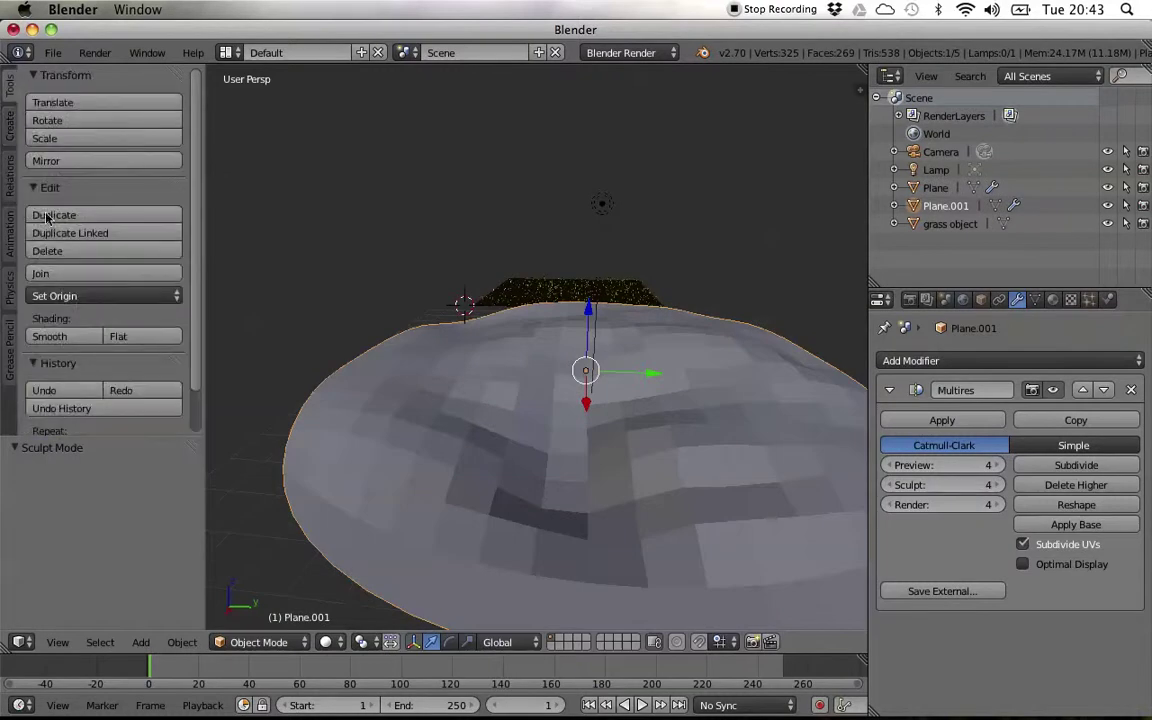
click(50, 336)
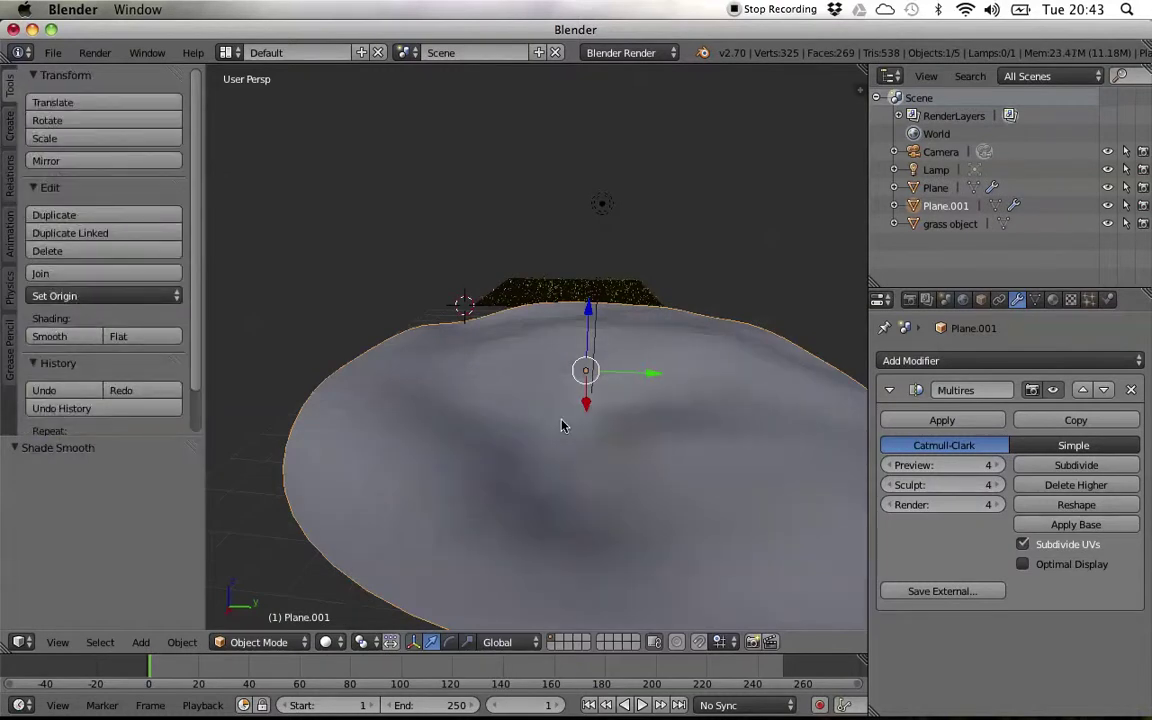
Step: Add a new particle system to the sculpted ground and set its type to Hair
click(1089, 301)
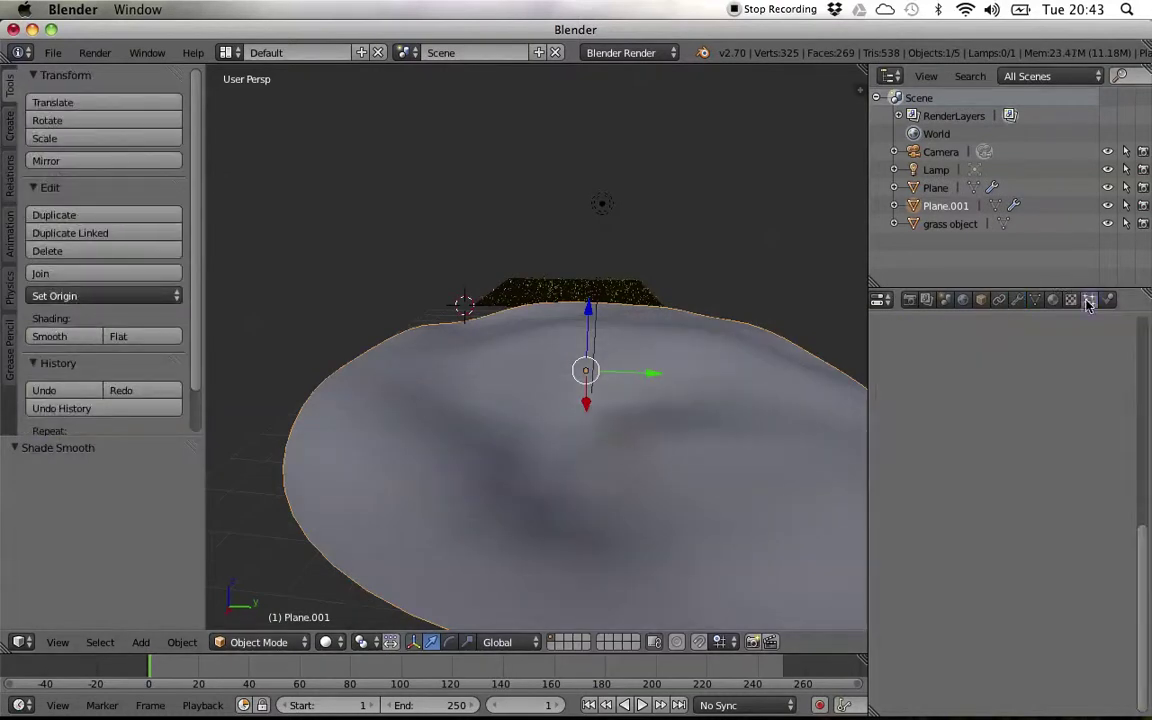
click(1041, 411)
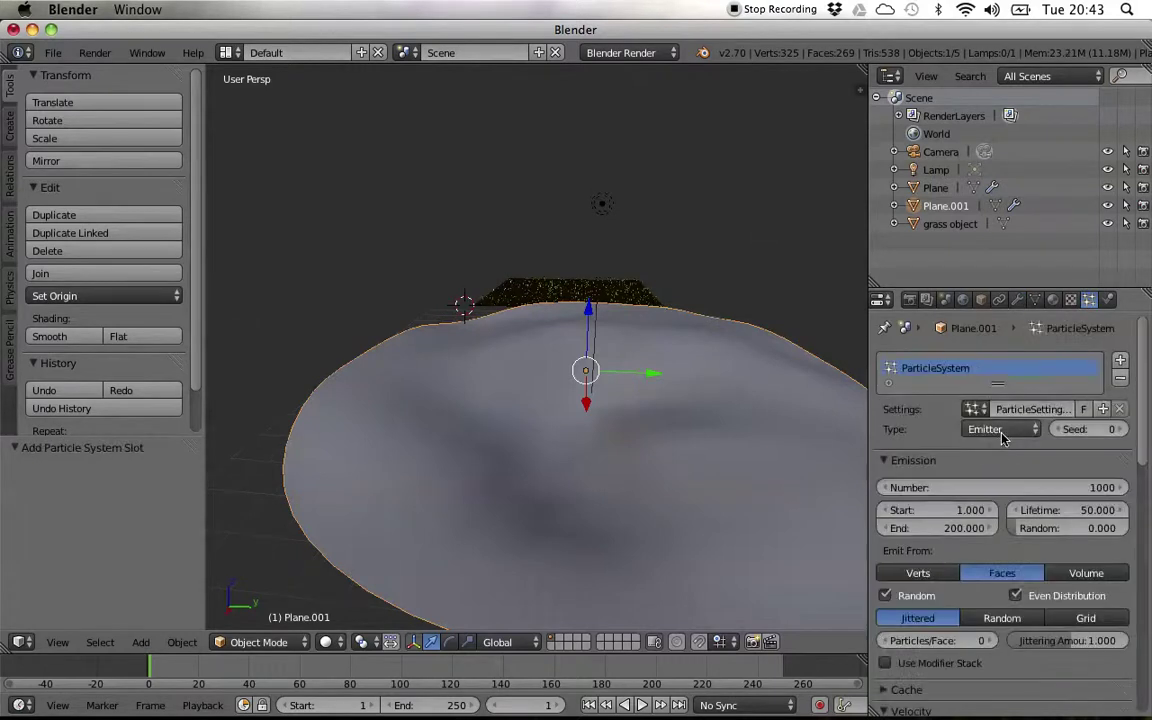
click(997, 429)
click(995, 415)
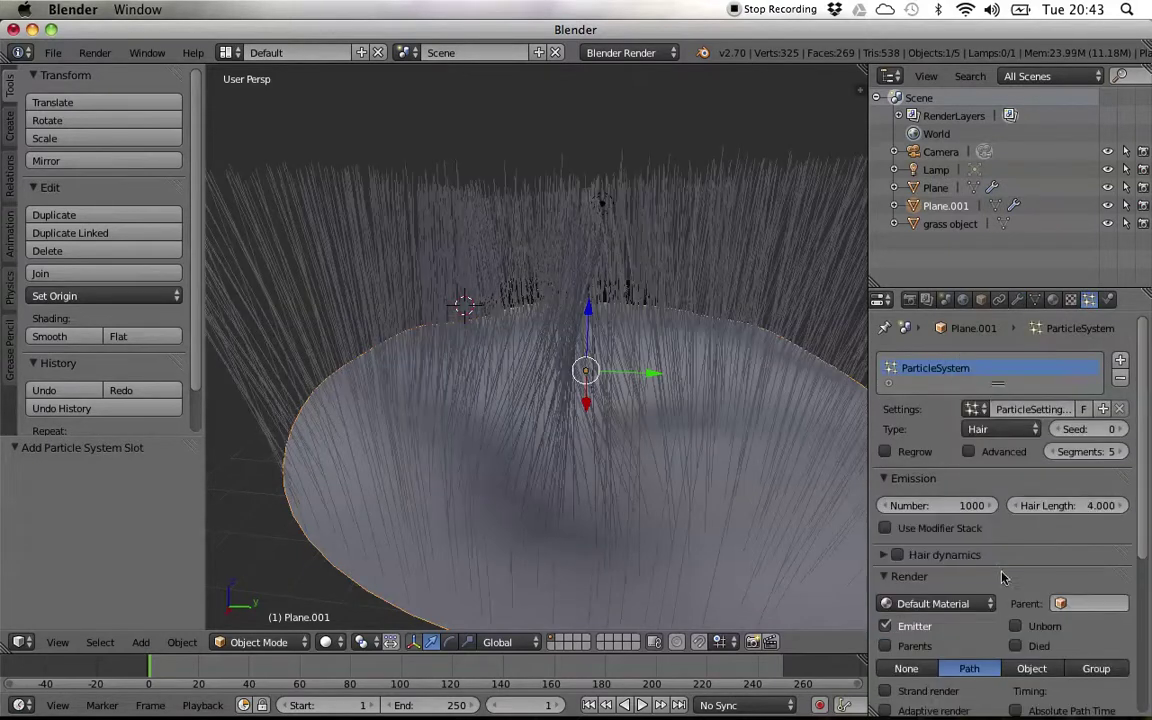
Step: Render the hair particles as an object, with the grass object as the dupli object
scroll(1000, 560, down, 3)
scroll(1016, 596, down, 1)
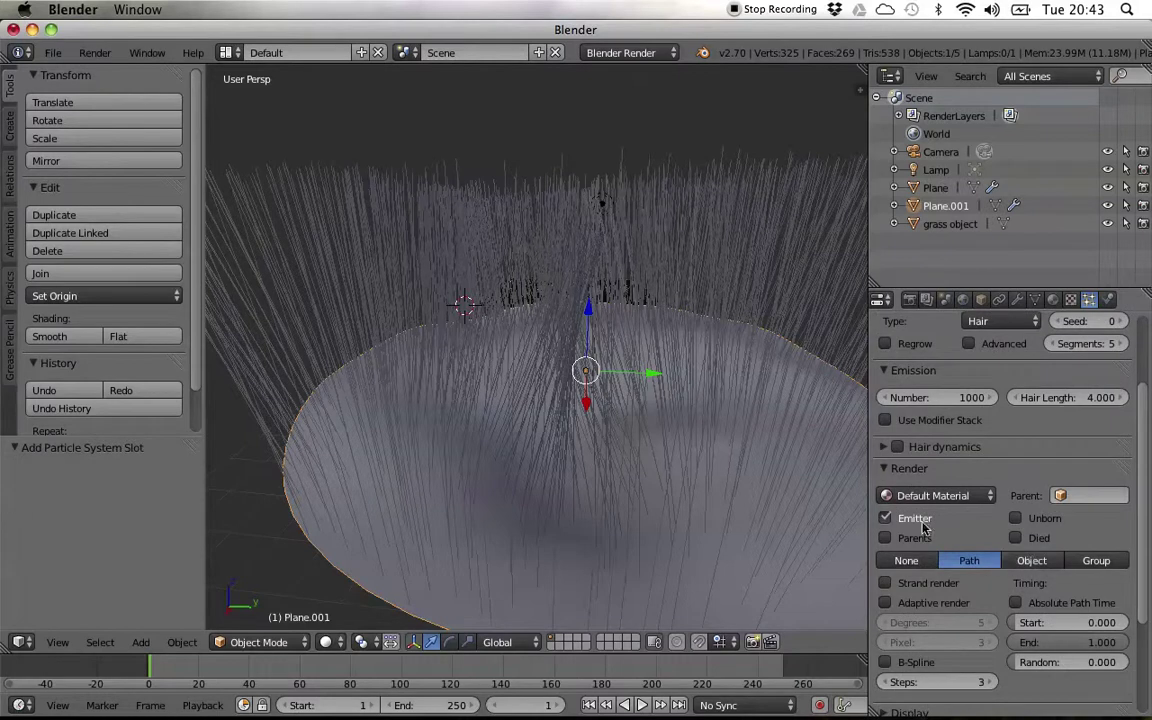
click(1031, 560)
click(1013, 583)
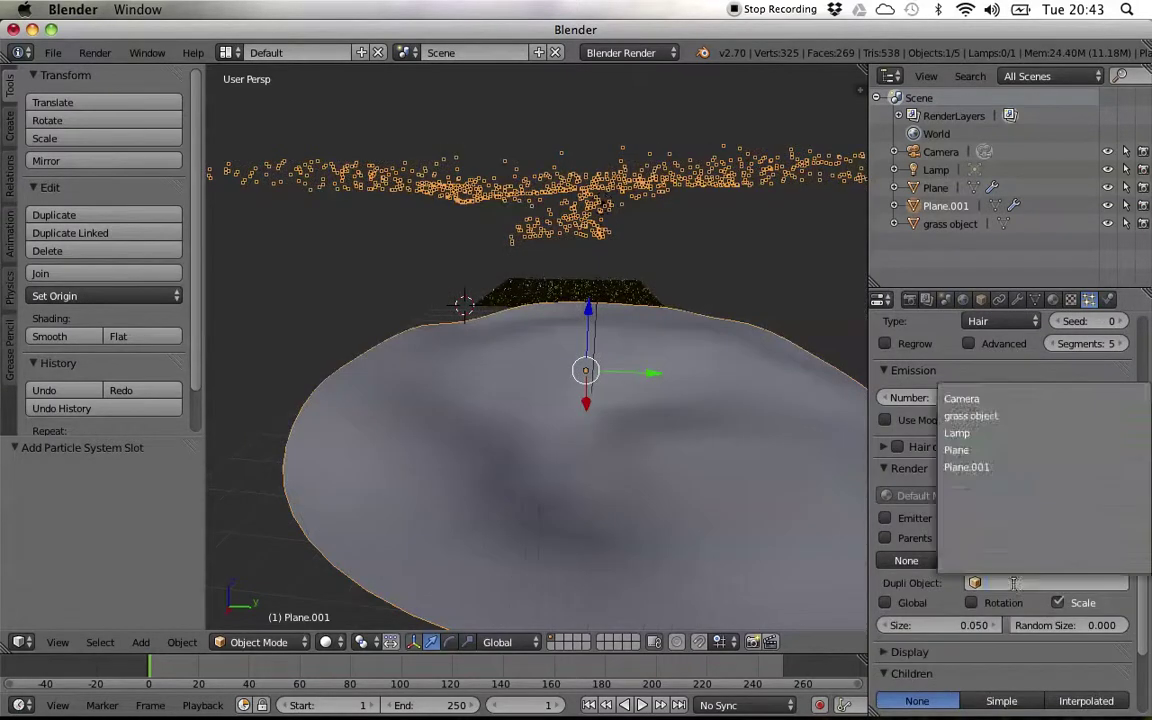
click(972, 415)
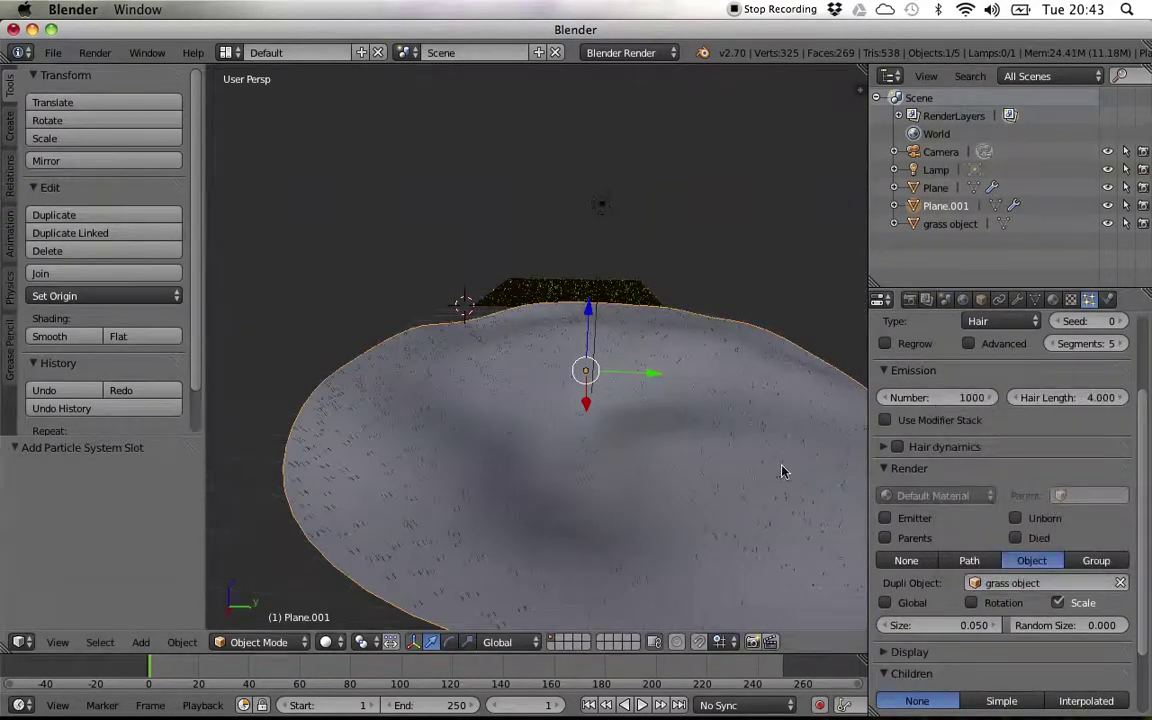
Step: Rotate the ground about the X axis by 162.72° and a further 20.268° to flip it over
scroll(707, 419, down, 10)
scroll(709, 430, up, 5)
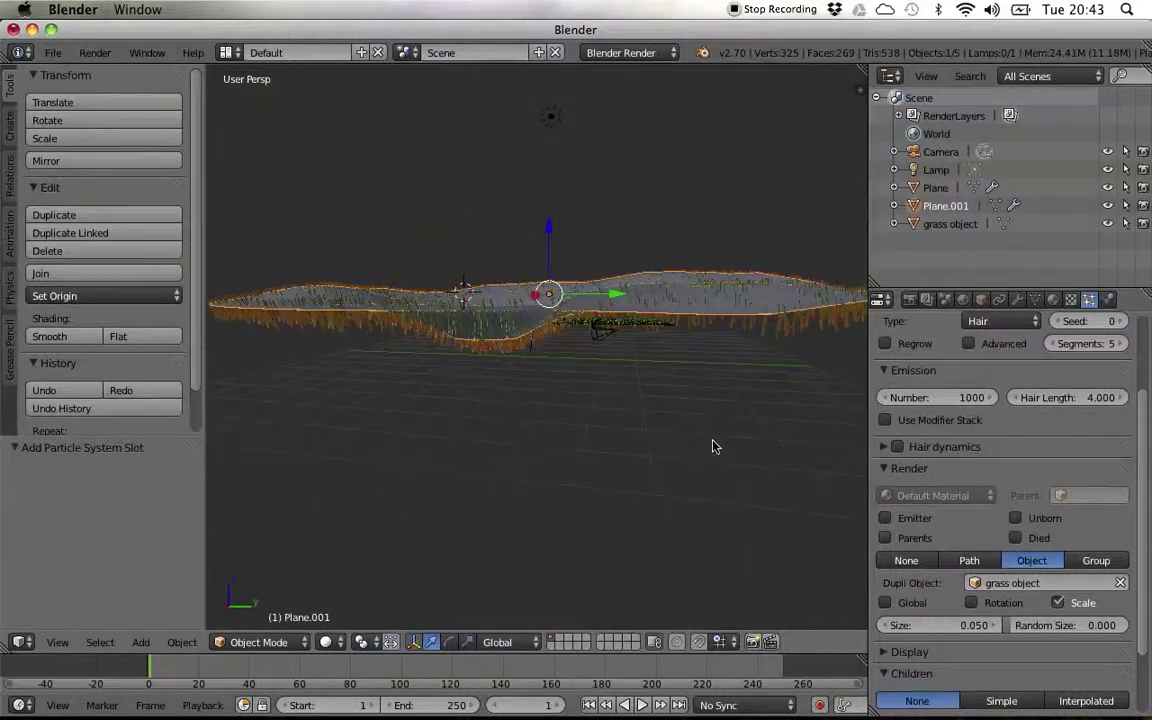
scroll(714, 446, up, 3)
click(448, 641)
drag(620, 302, 393, 288)
scroll(465, 335, up, 5)
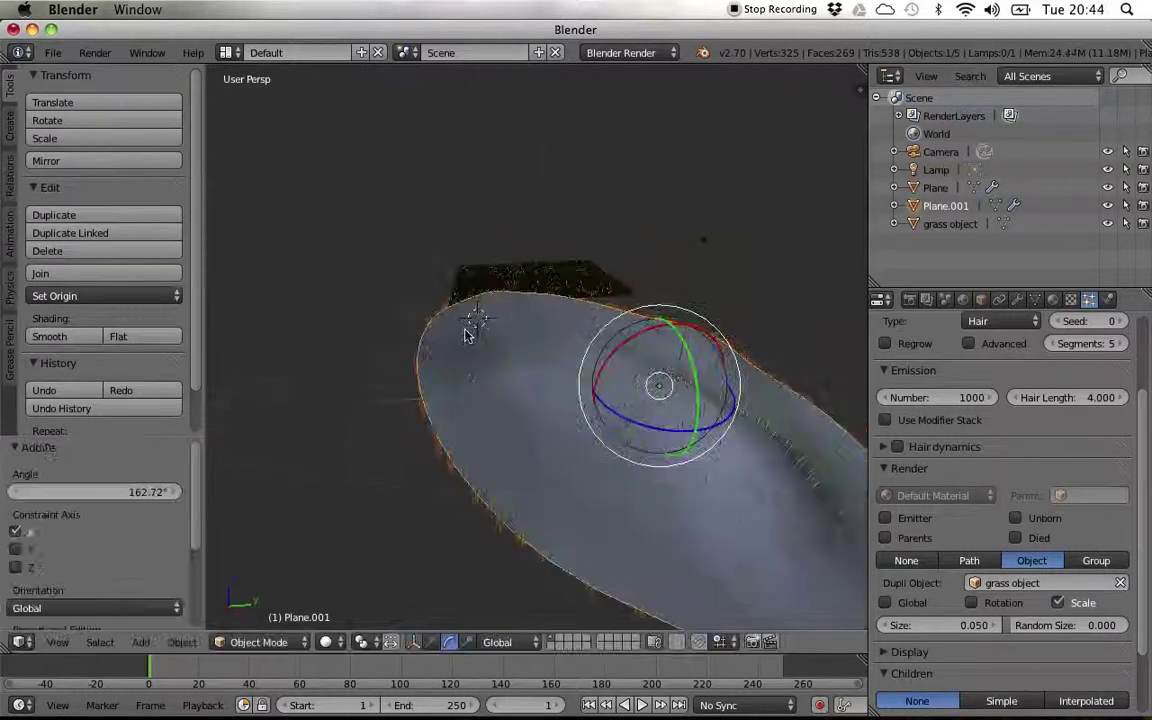
scroll(467, 335, left, 2)
drag(665, 346, 650, 356)
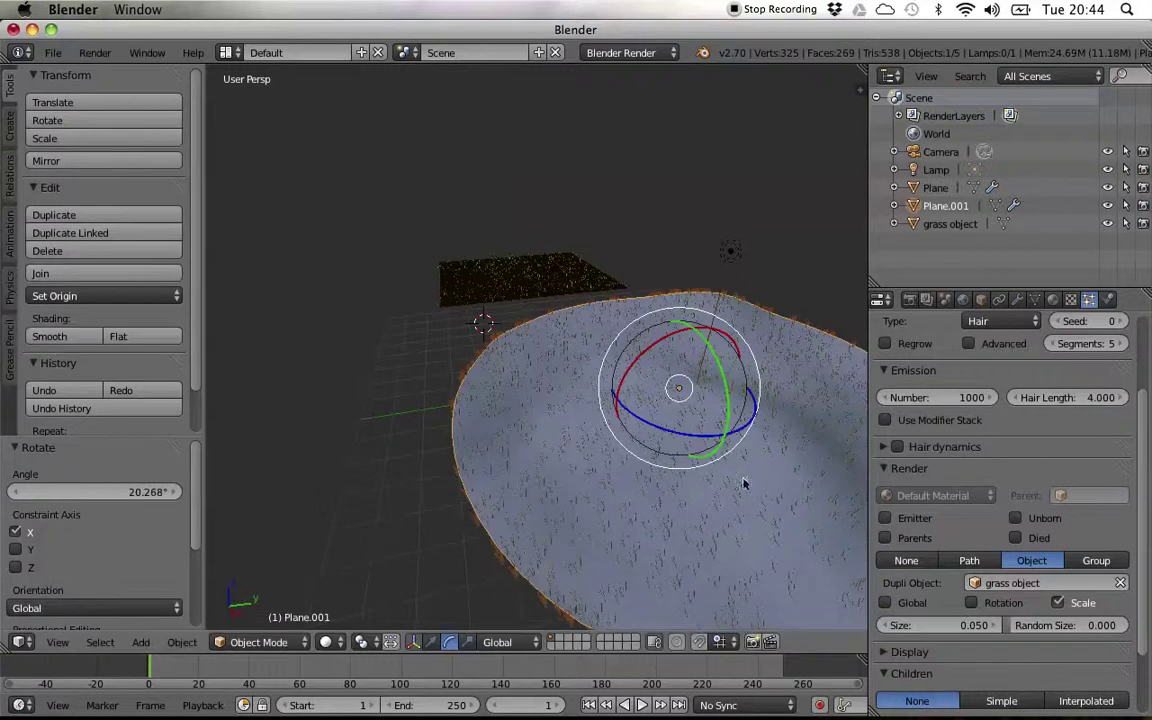
Step: Inspect the direction of the grass blades on the rotated ground from several angles
scroll(720, 470, down, 5)
scroll(699, 446, down, 5)
scroll(699, 448, up, 3)
ctrl+scroll(699, 449, down, 3)
scroll(715, 450, up, 3)
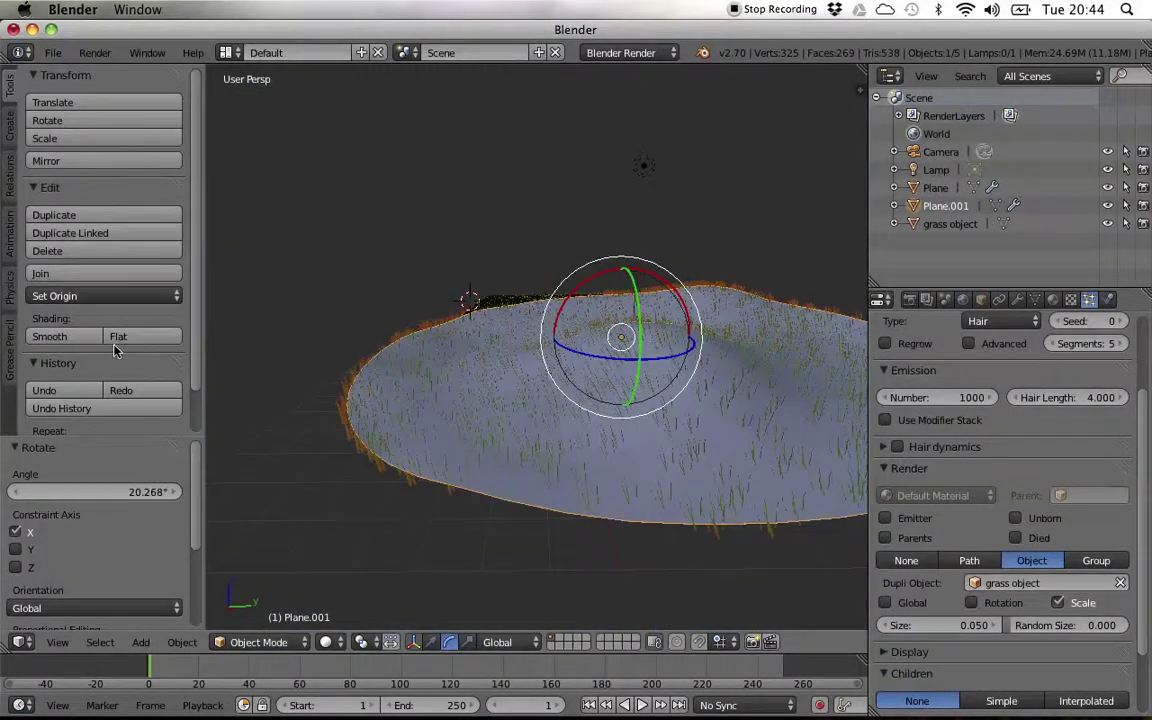
scroll(80, 326, down, 2)
scroll(80, 326, up, 2)
Step: Try to recalculate the ground plane's normals in Edit Mode
click(259, 642)
click(250, 602)
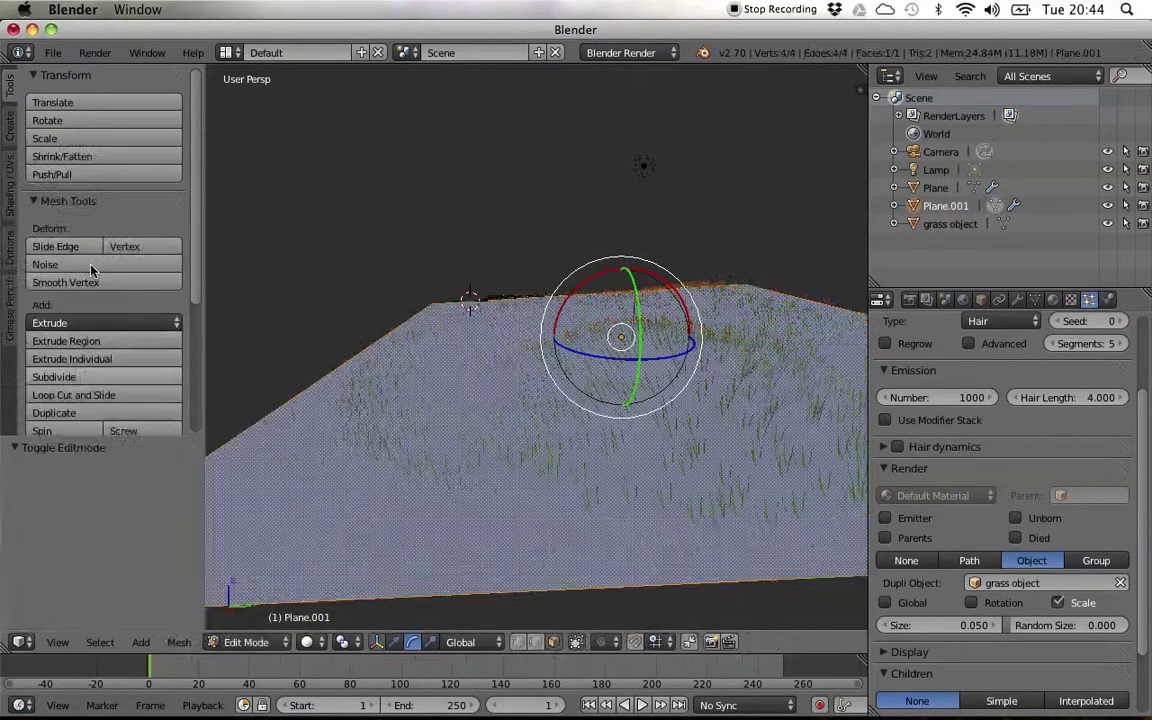
scroll(30, 201, down, 8)
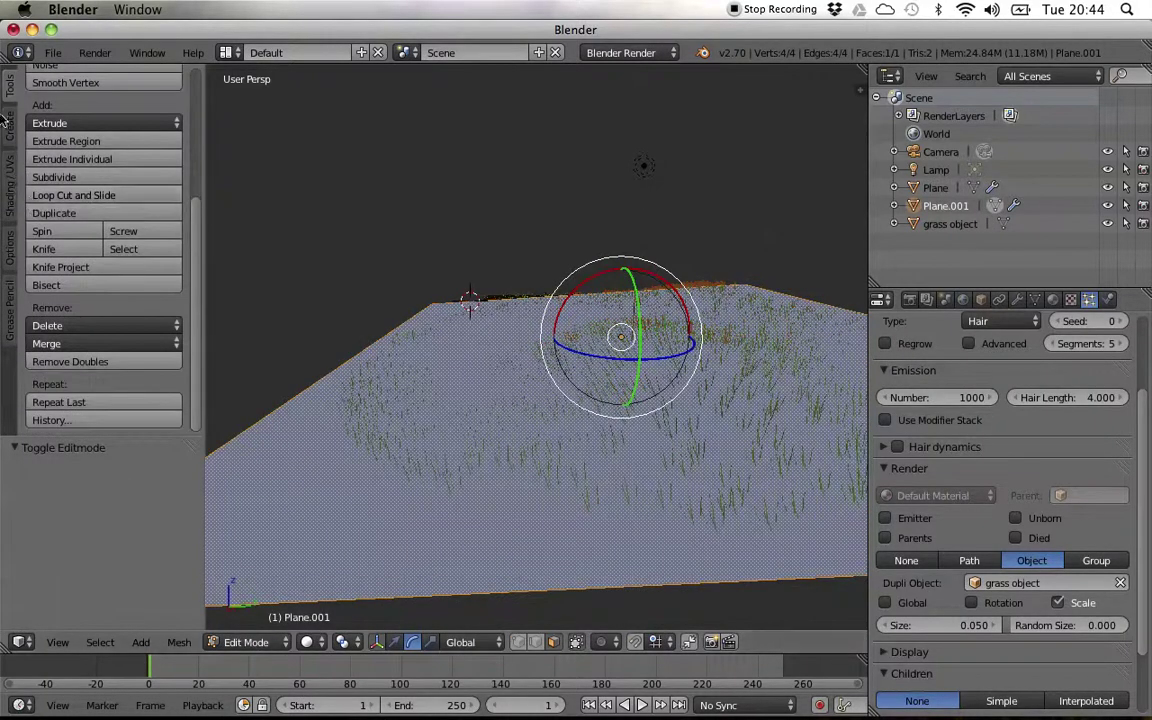
click(6, 122)
click(8, 178)
click(76, 160)
middle_drag(550, 343, 584, 391)
key(super+z)
key(a)
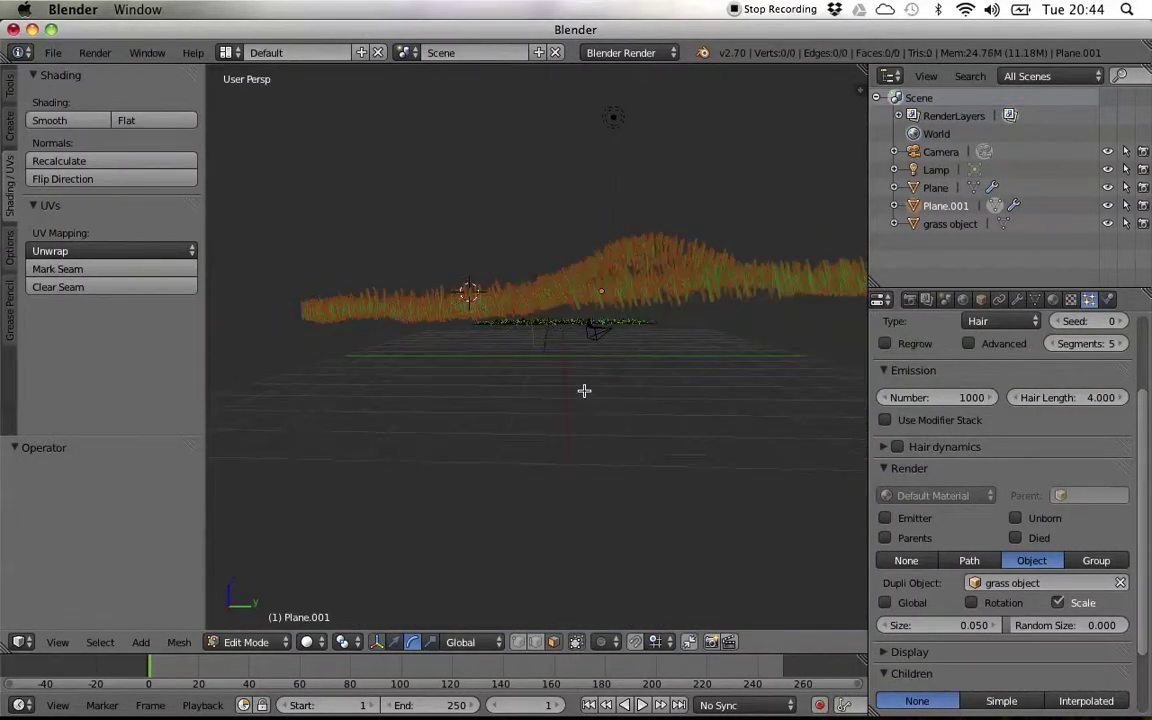
Step: Undo the mesh edits on the ground plane and return it to Object Mode
middle_drag(511, 370, 512, 404)
key(super+z)
mouse_move(525, 356)
middle_down()
mouse_move(561, 388)
mouse_move(558, 365)
mouse_move(501, 324)
mouse_move(517, 342)
middle_up()
key(a)
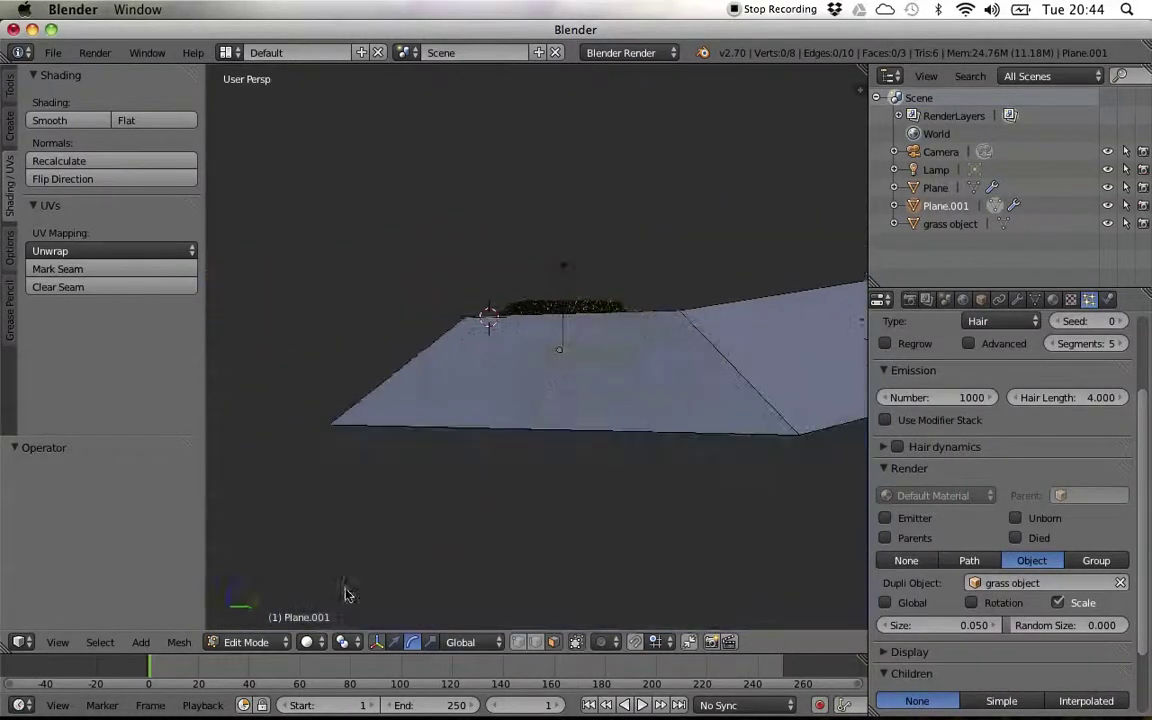
click(245, 642)
click(255, 617)
middle_drag(660, 349, 622, 328)
key(ctrl+z)
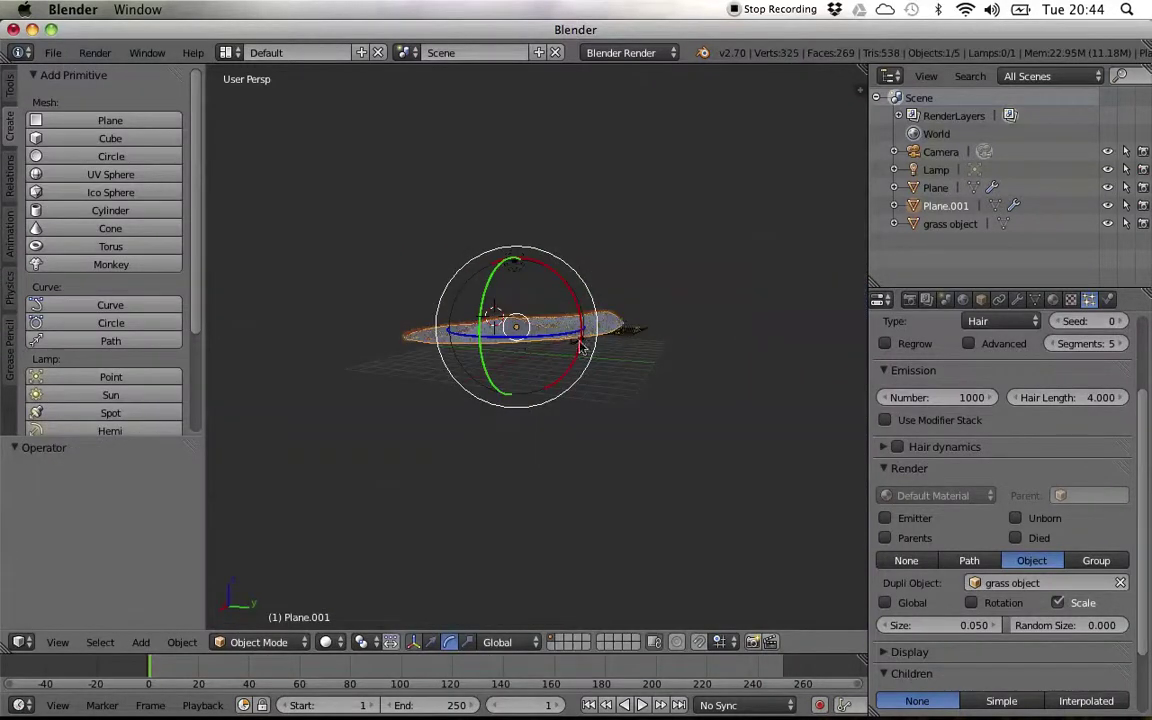
Step: Set the children of the ground's hair particles to Interpolated
scroll(537, 368, up, 10)
mouse_move(537, 368)
middle_down()
mouse_move(566, 391)
mouse_move(522, 349)
middle_up()
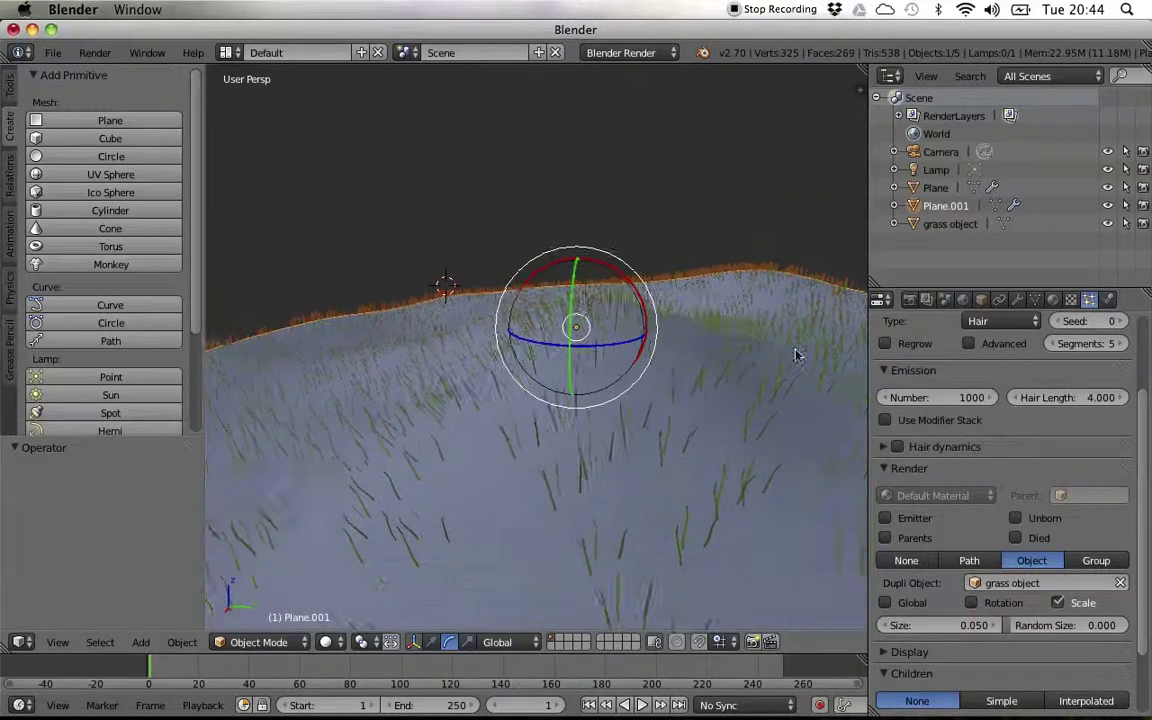
scroll(990, 480, up, 3)
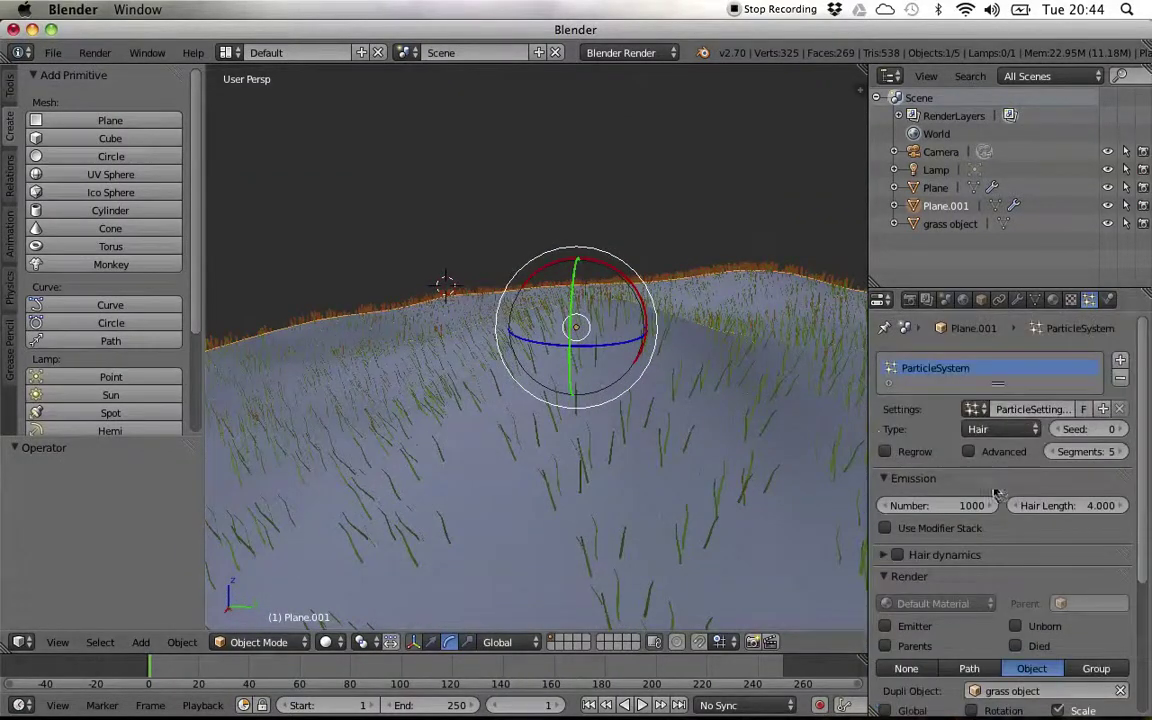
scroll(995, 493, down, 5)
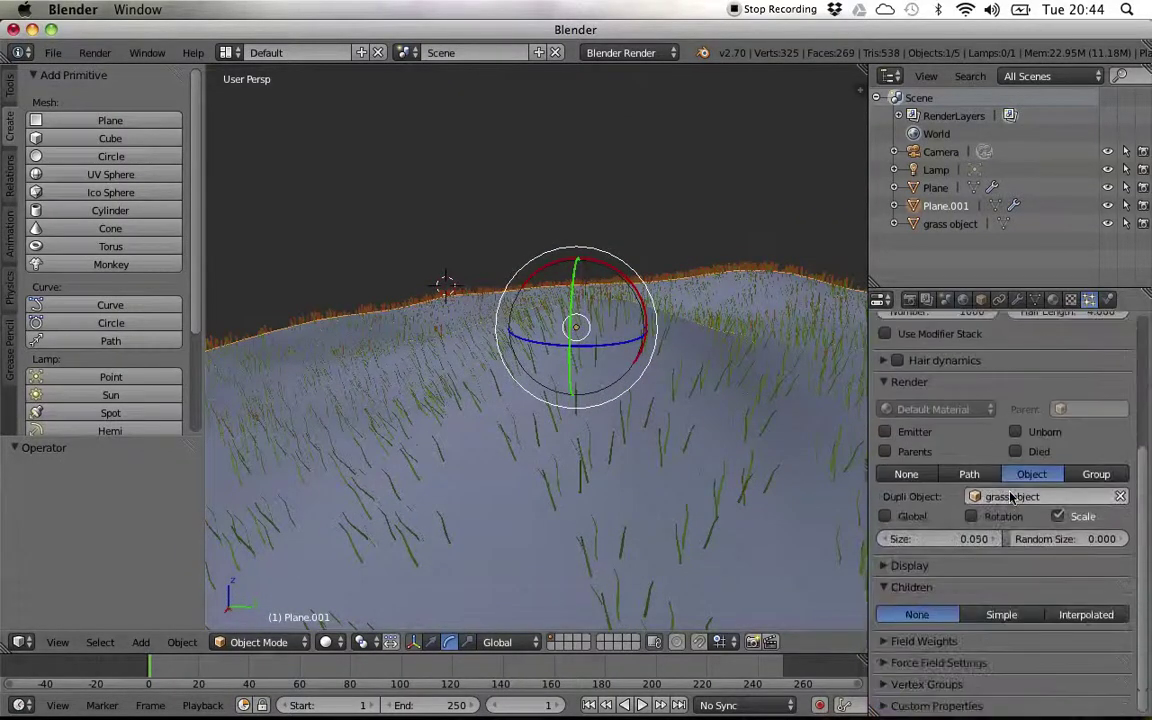
click(1084, 614)
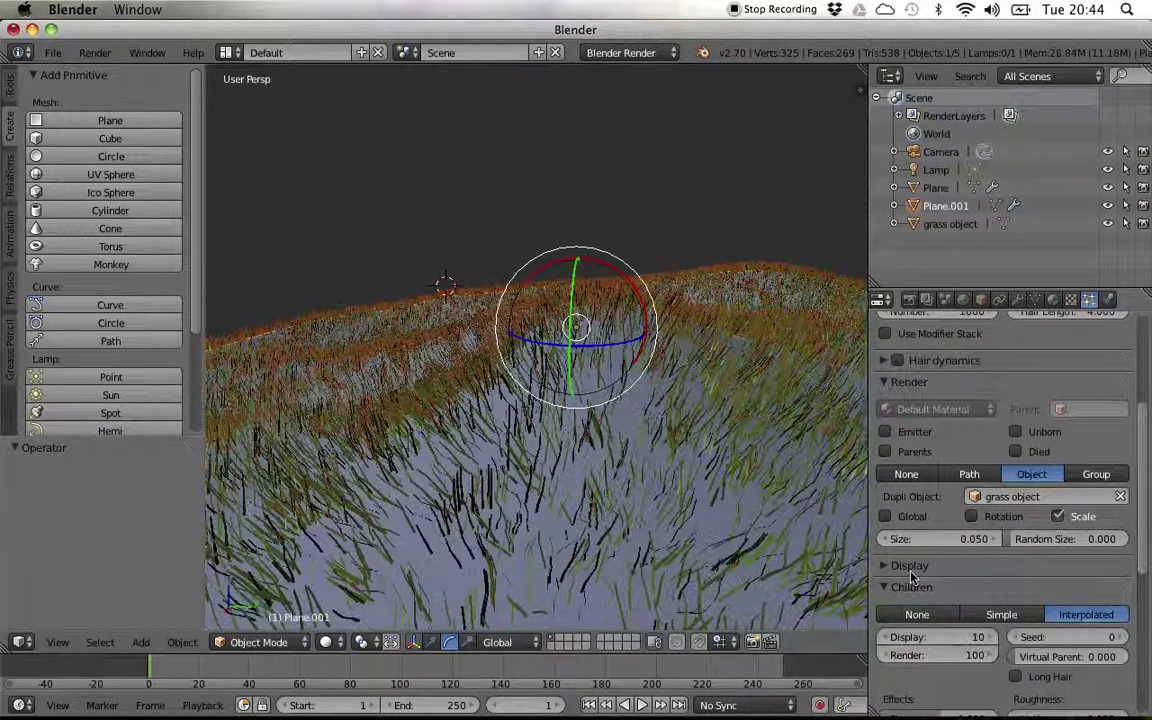
scroll(985, 580, down, 2)
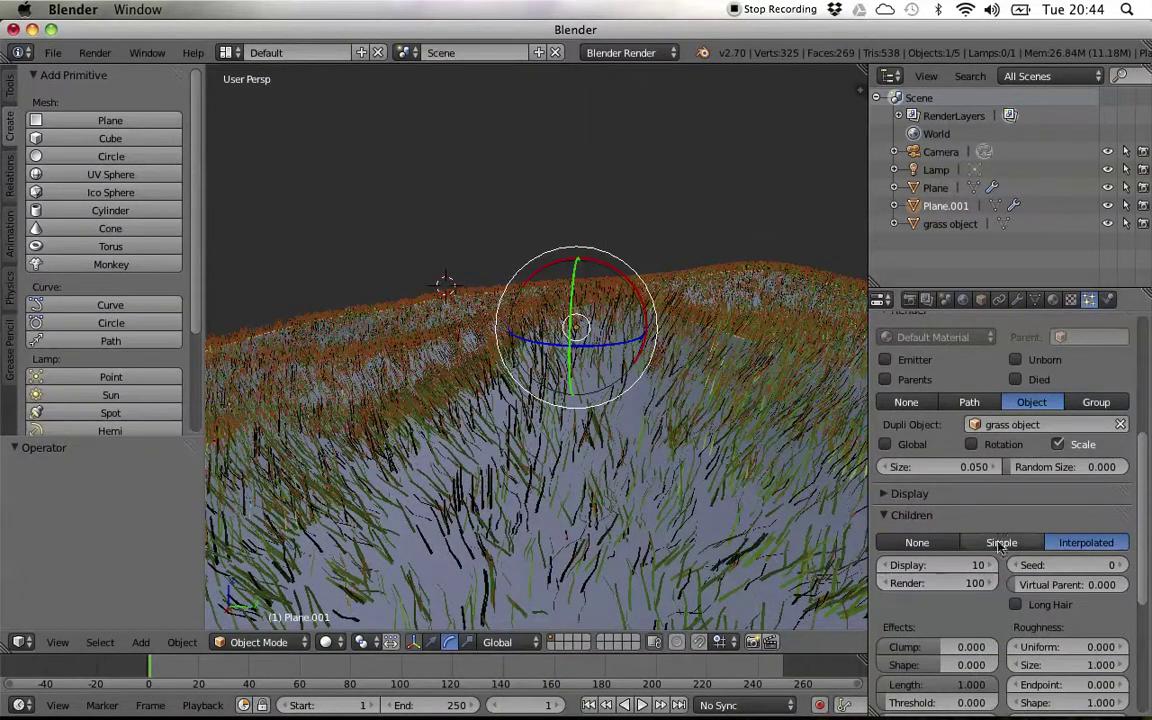
scroll(1005, 555, down, 6)
scroll(990, 520, up, 4)
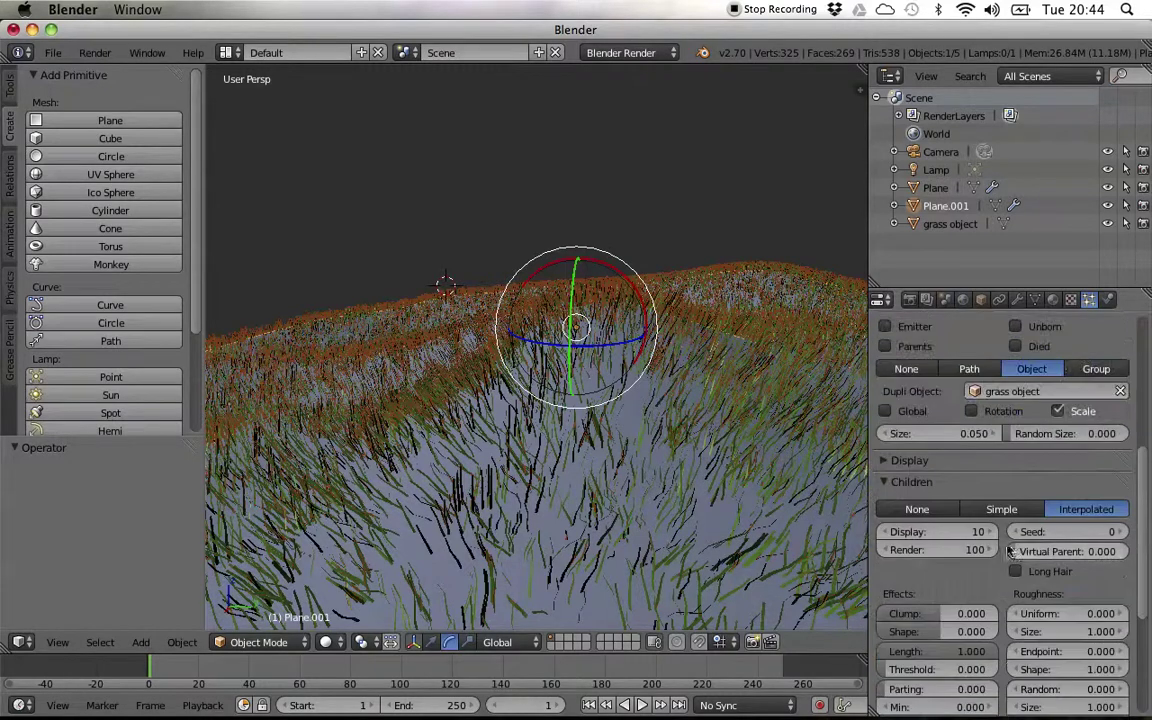
Step: Expand the particle Display settings and preview the grassy terrain with Rendered viewport shading
click(916, 462)
middle_drag(560, 465, 403, 313)
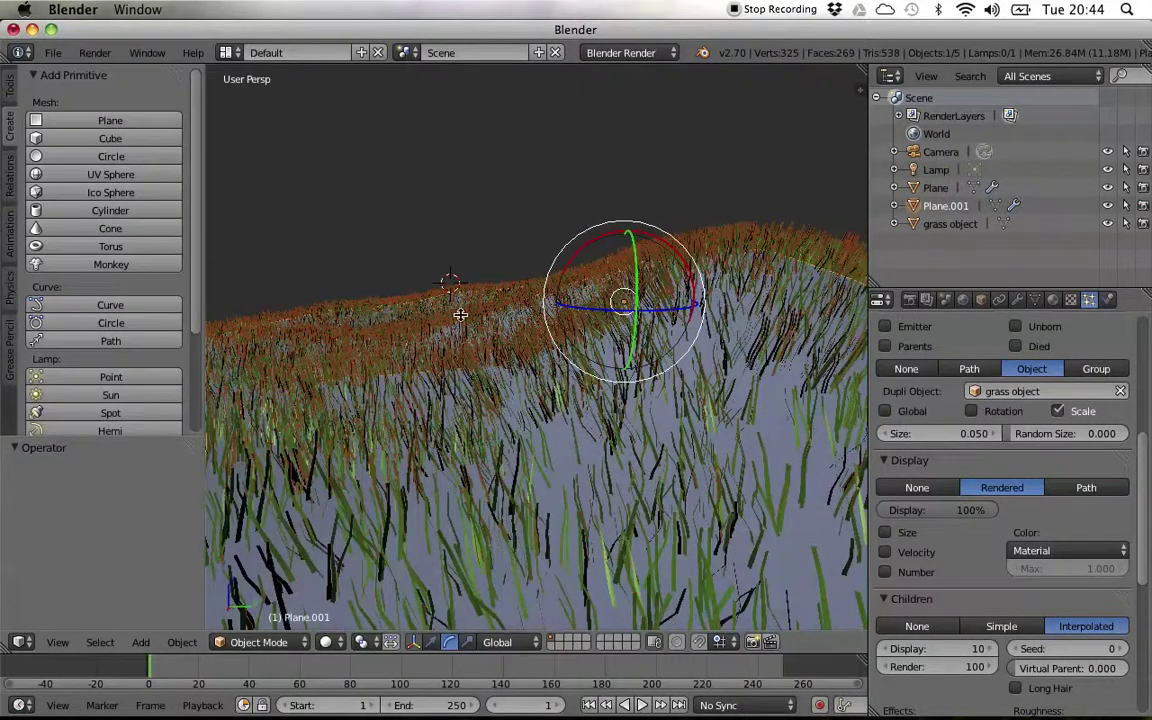
click(325, 642)
click(370, 540)
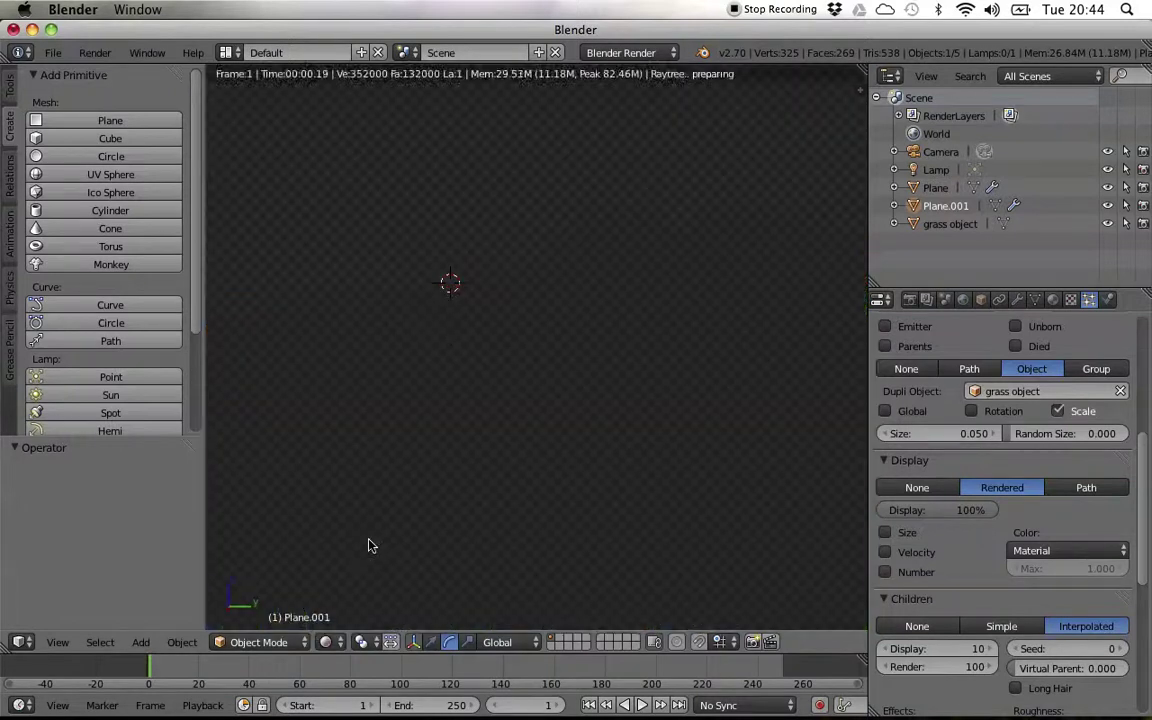